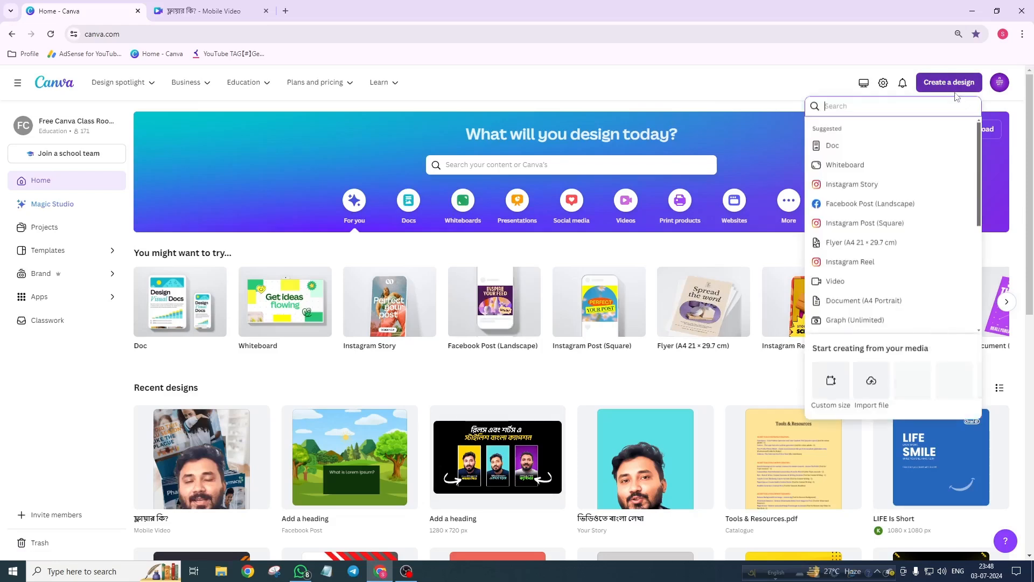
Step: Create a new blank vertical mobile video design from the Videos category
left_click(760, 108)
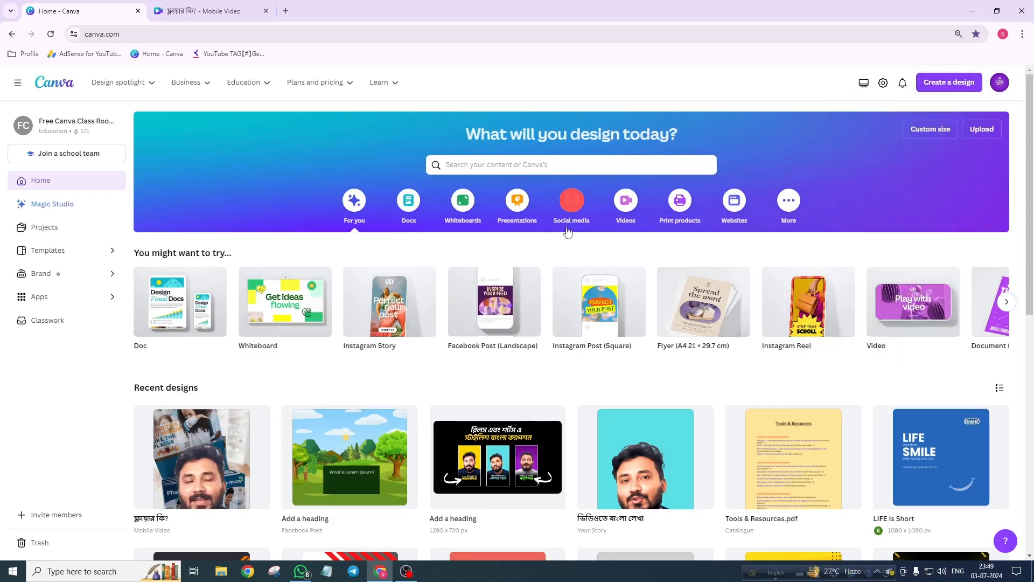
left_click(626, 202)
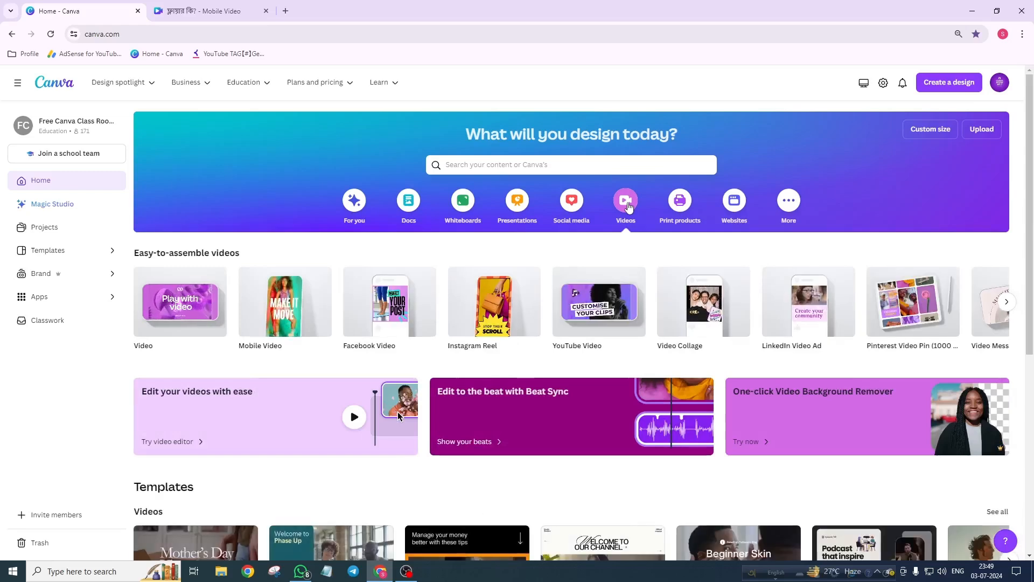
mouse_move(475, 319)
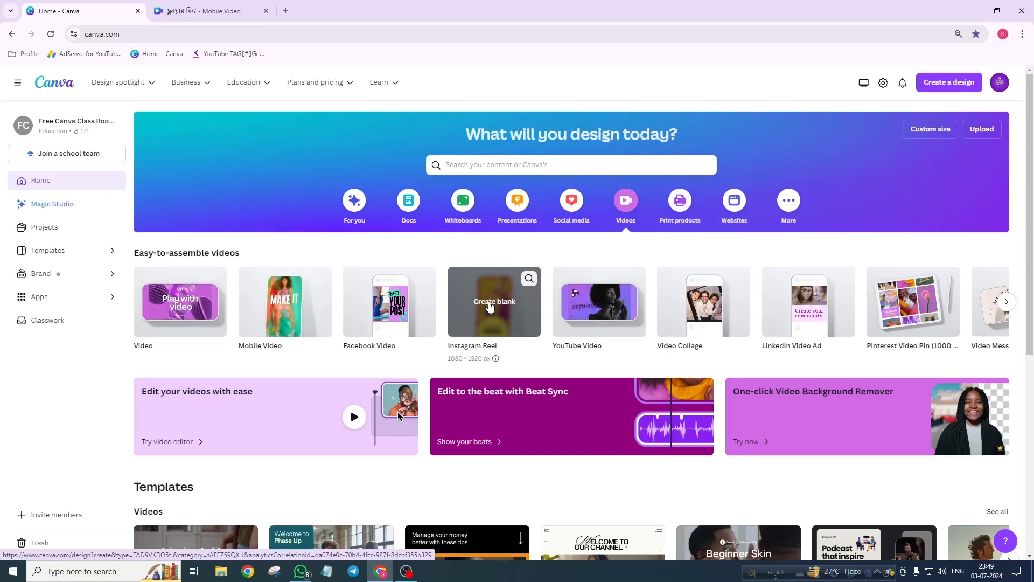
left_click(948, 83)
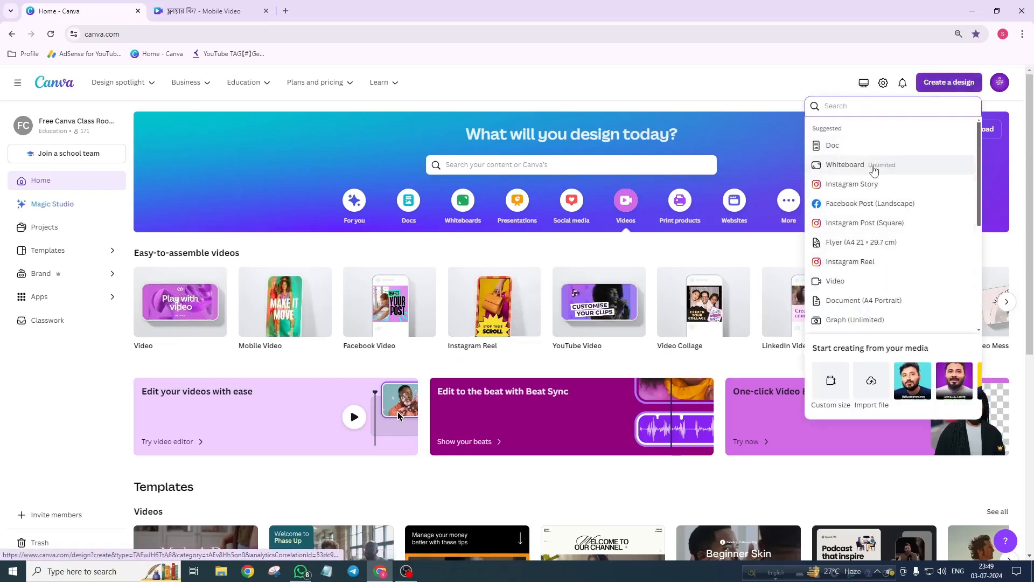
left_click(765, 95)
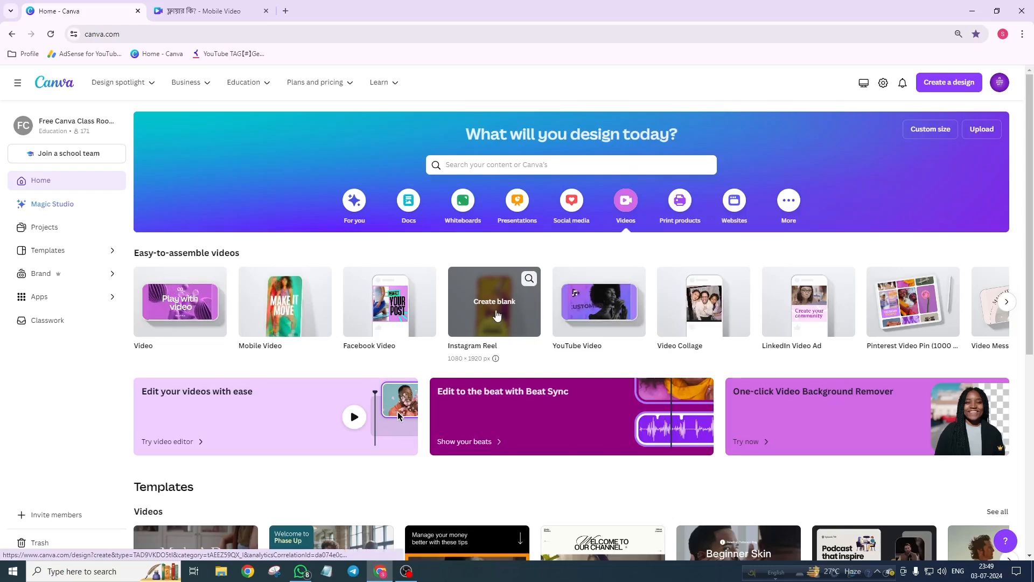
left_click(496, 315)
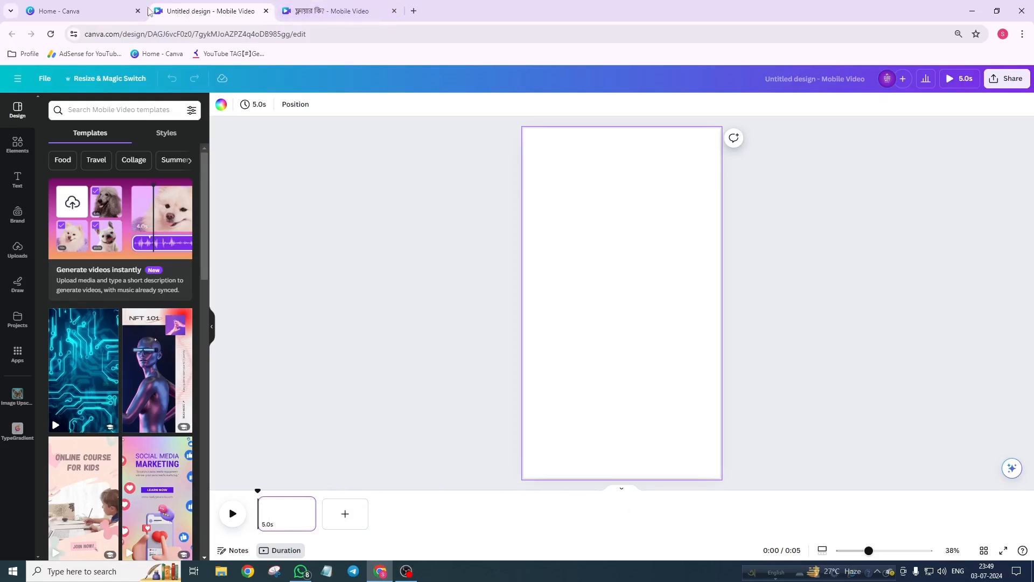
left_click(114, 11)
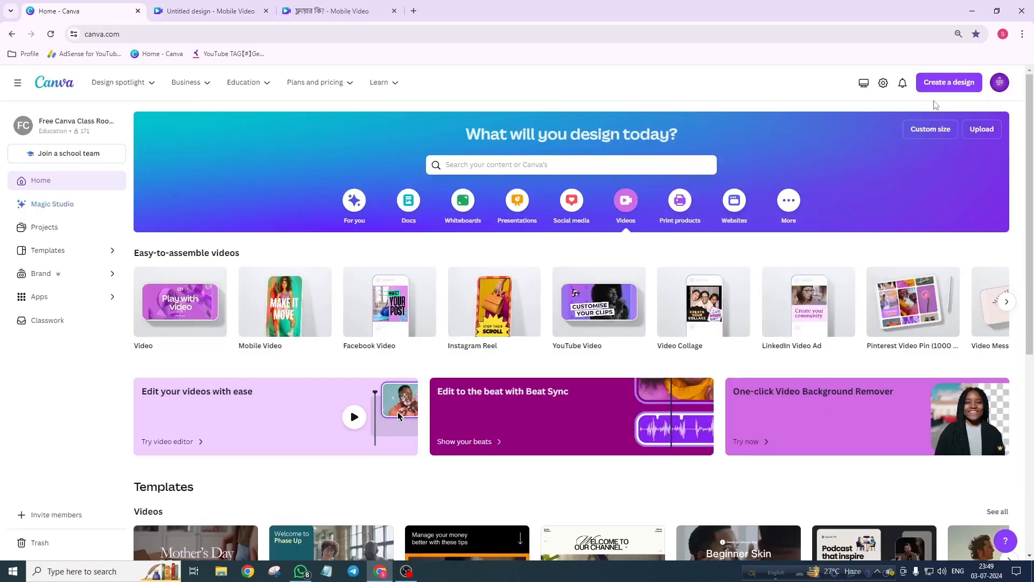
left_click(941, 83)
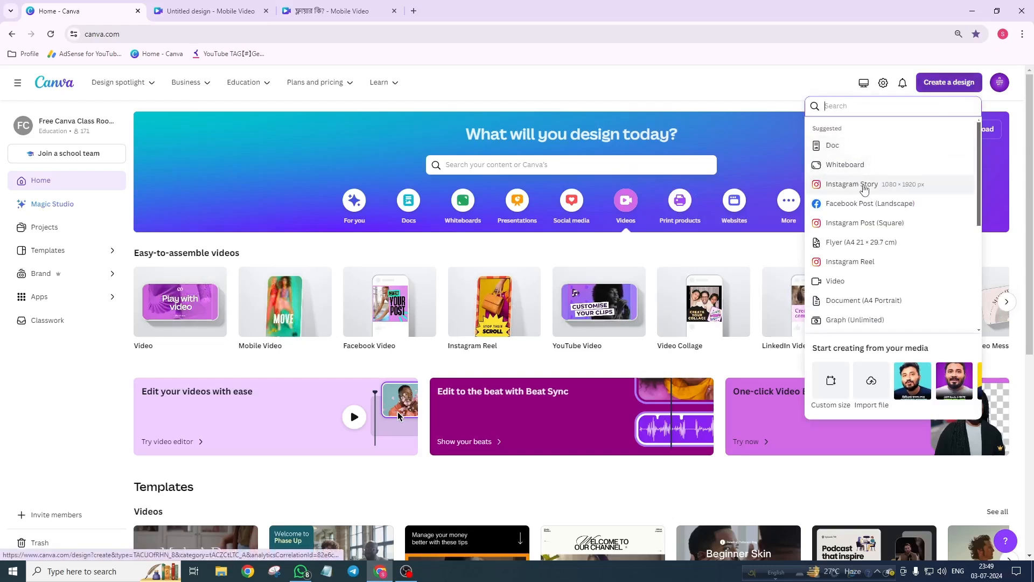
left_click(210, 11)
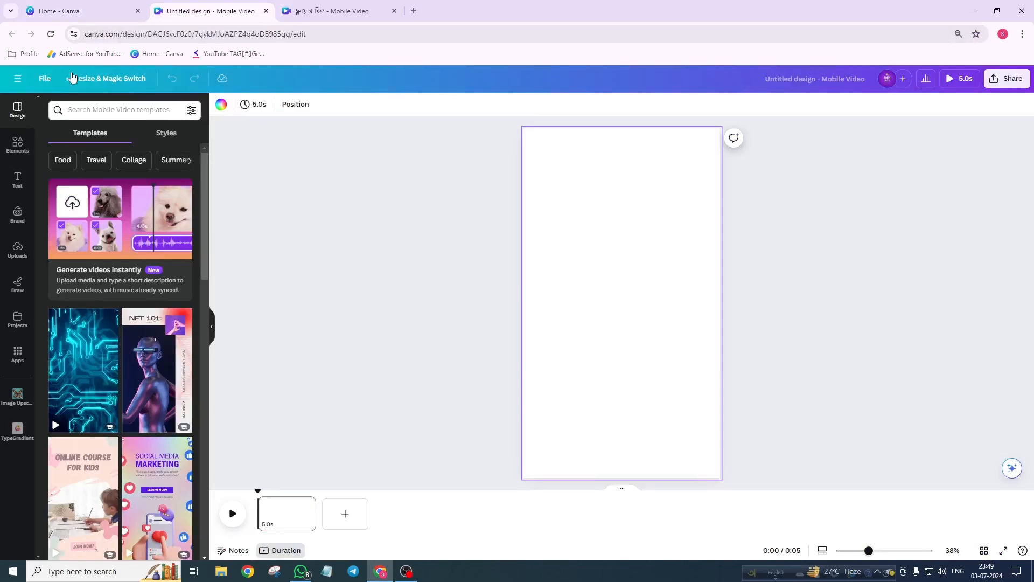
Step: Add the uploaded presenter video from the Uploads videos to the page
left_click(28, 256)
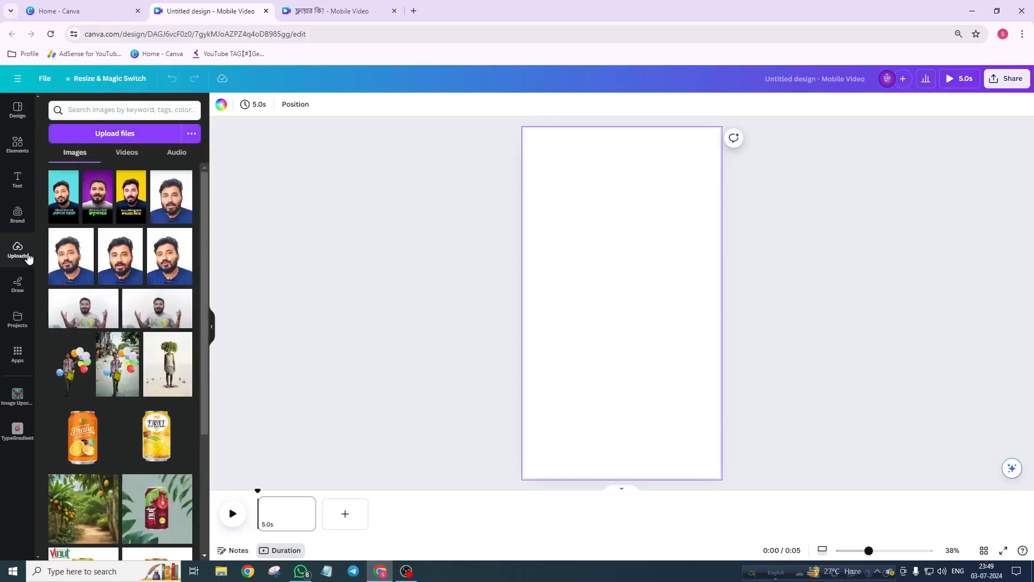
left_click(146, 138)
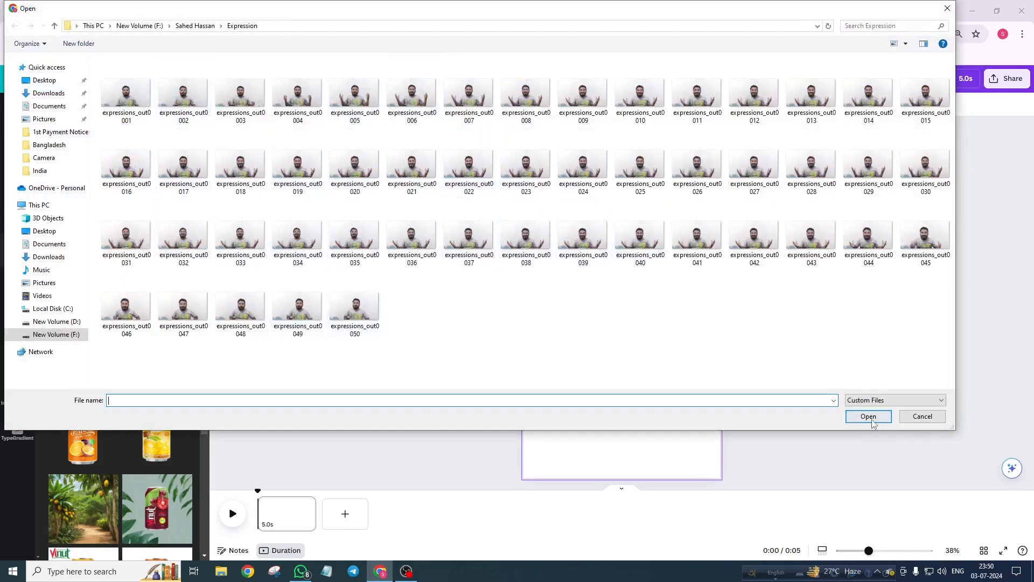
left_click(922, 417)
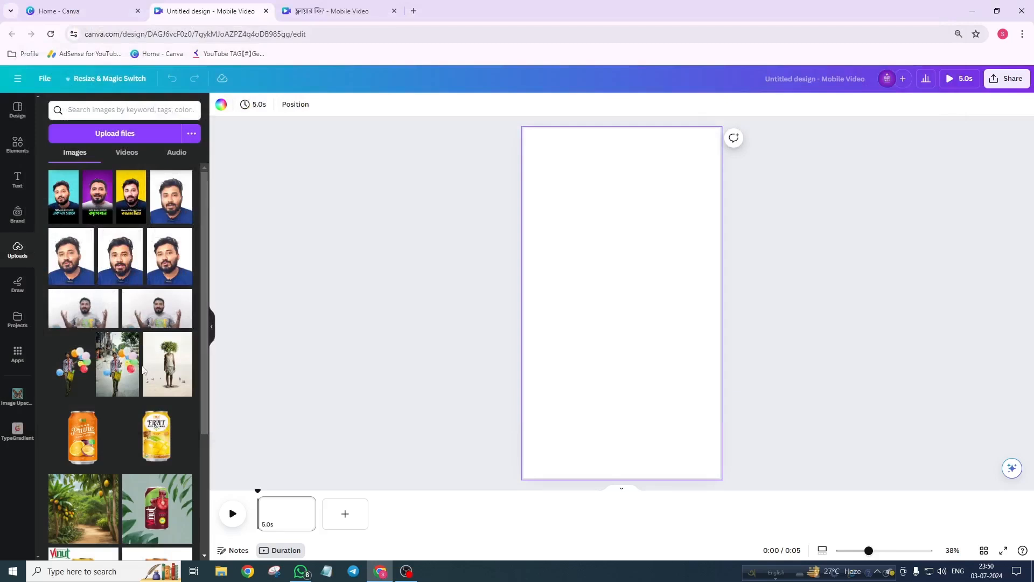
left_click(132, 159)
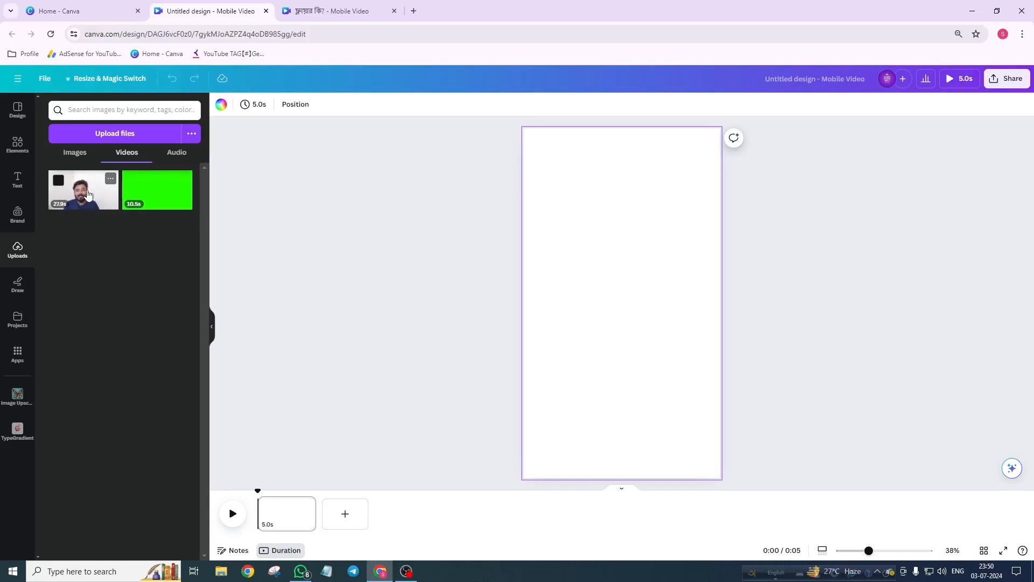
left_click(88, 194)
Step: Play and pause the video on the canvas to preview it
left_click(619, 312)
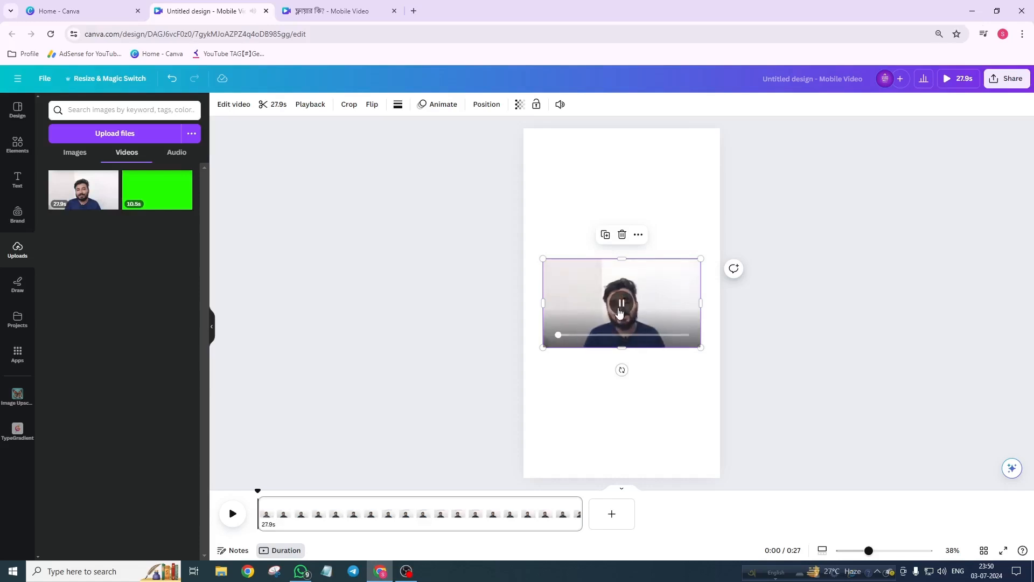
left_click(624, 313)
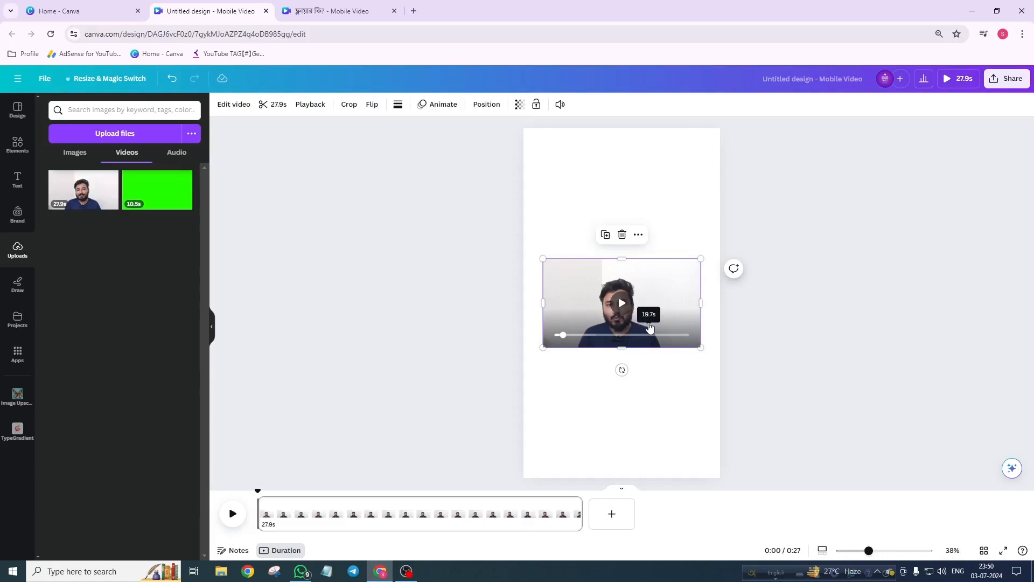
left_click(662, 207)
left_click(661, 288)
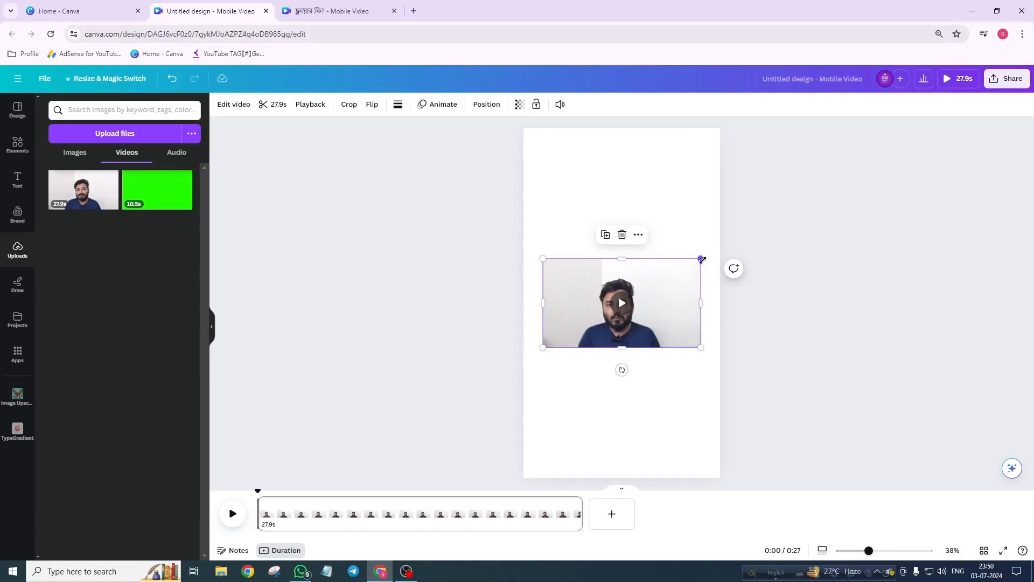
Step: Enlarge the video so the presenter fills the page width and move it down slightly
left_click_drag(701, 258, 924, 116)
left_click_drag(678, 276, 635, 279)
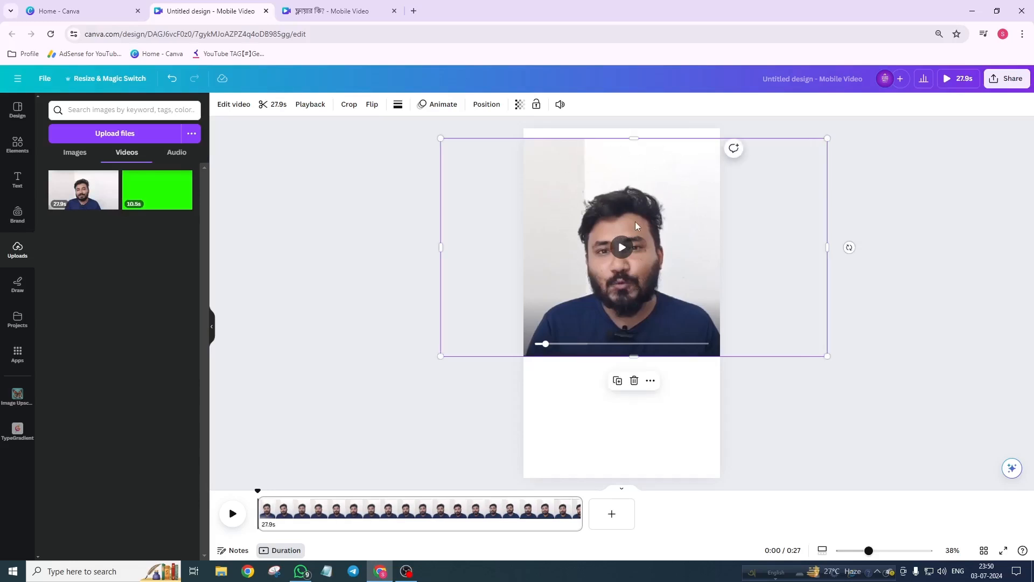
left_click_drag(632, 212, 632, 251)
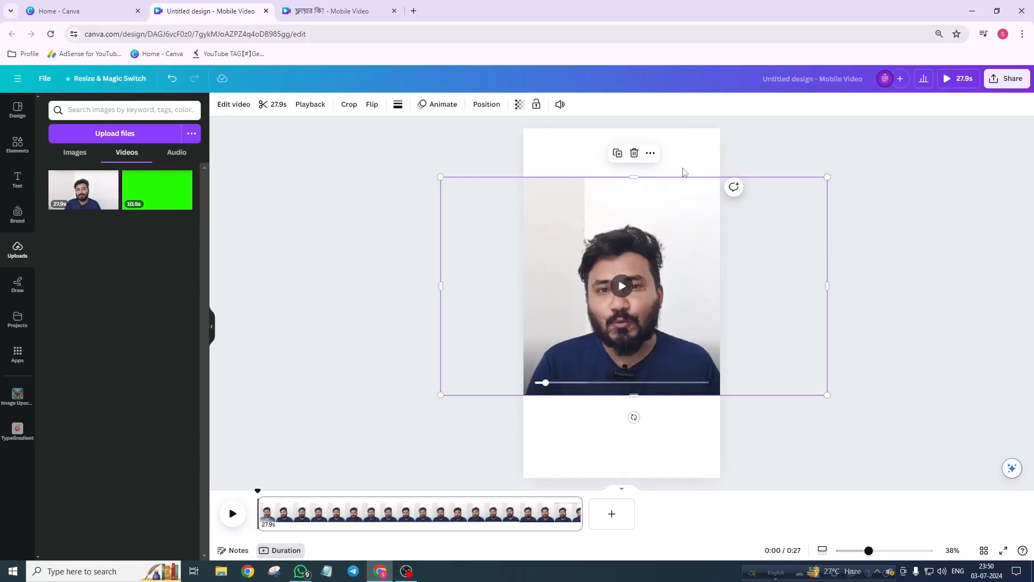
Step: Remove the video's background with Background Remover
left_click(684, 164)
left_click(652, 234)
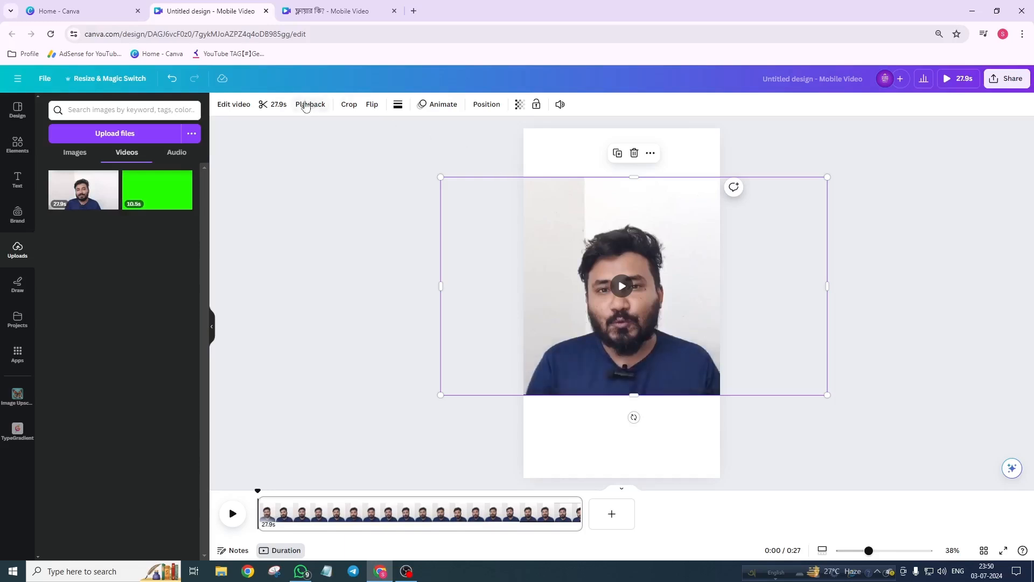
left_click(221, 106)
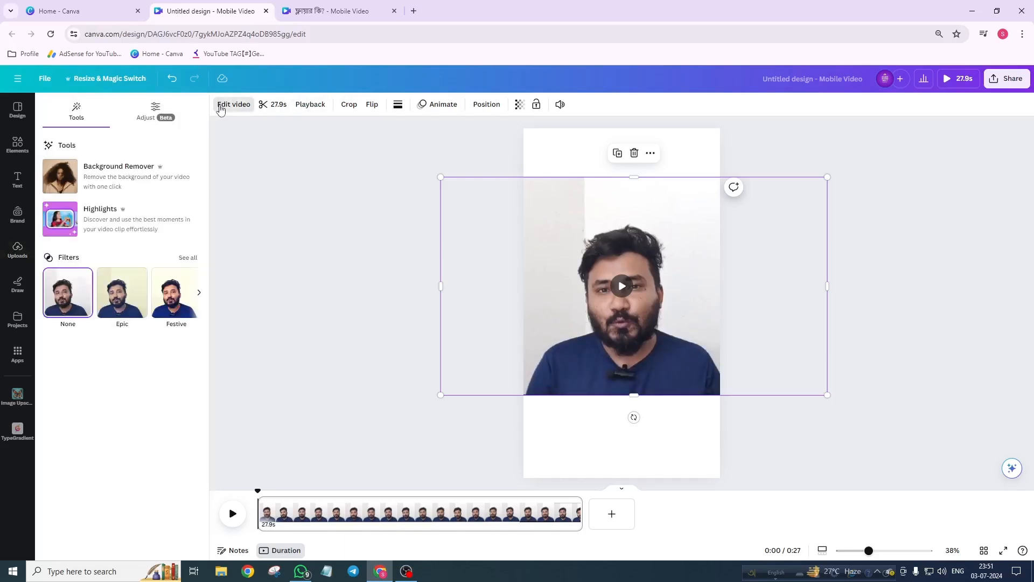
left_click(114, 181)
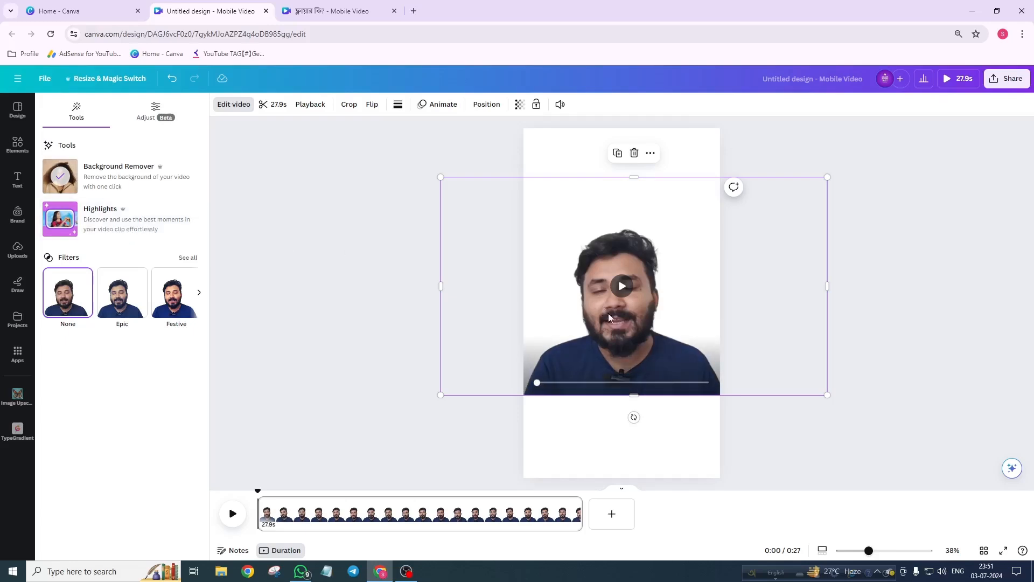
Step: Use Highlights to keep only the Discussion on Flyers segment and add it to the design
left_click(94, 225)
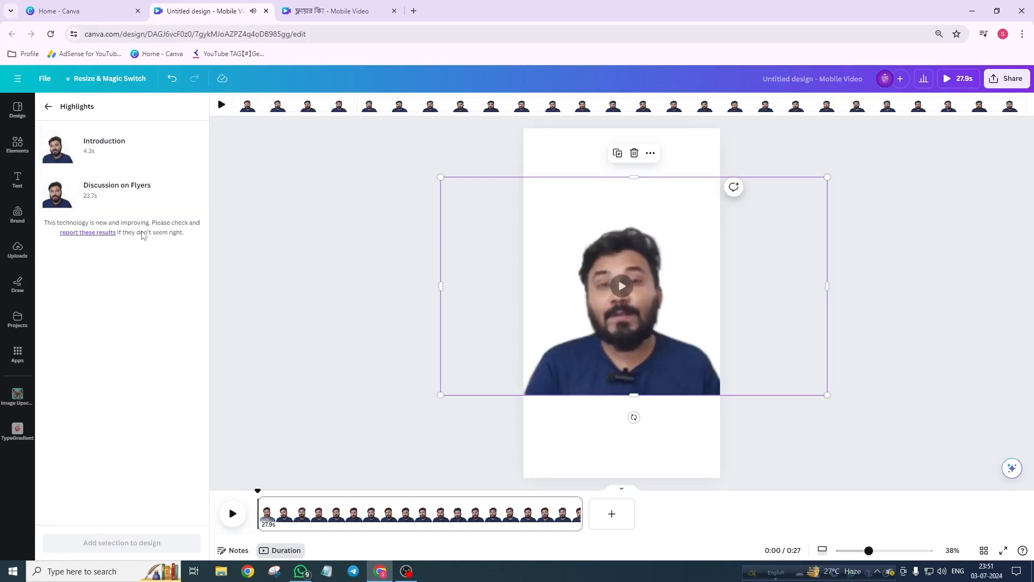
left_click(130, 199)
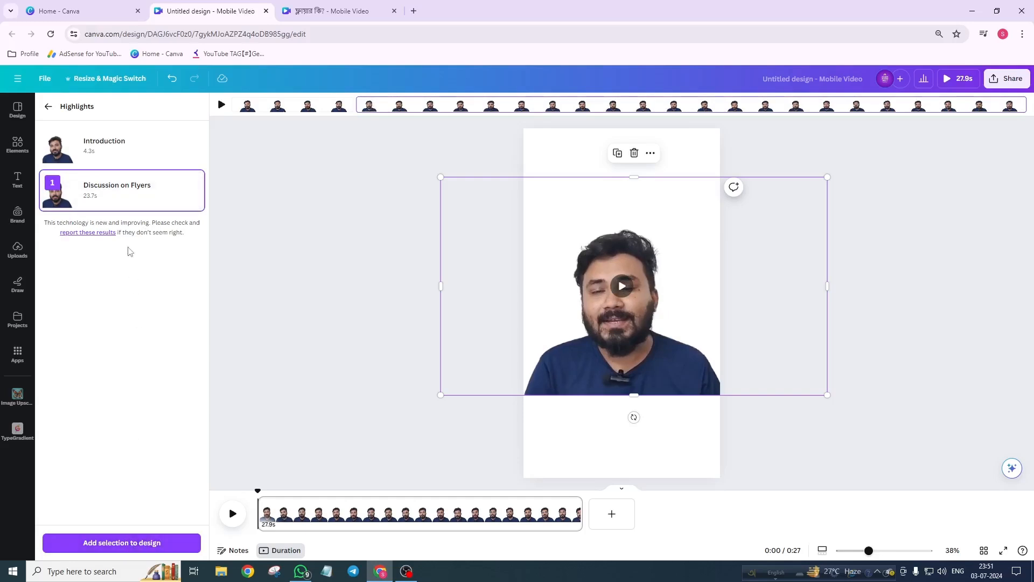
mouse_move(111, 155)
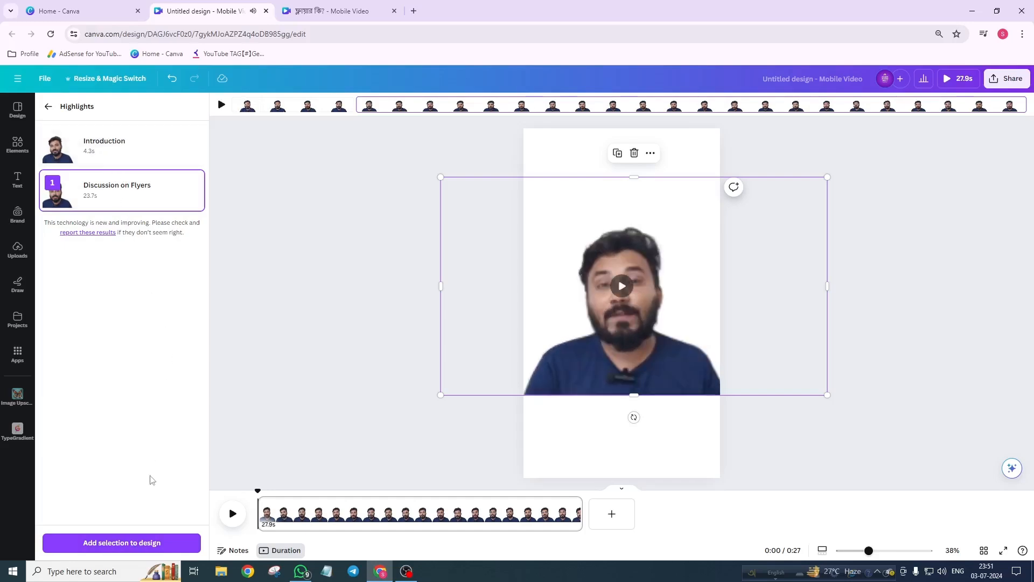
left_click(134, 542)
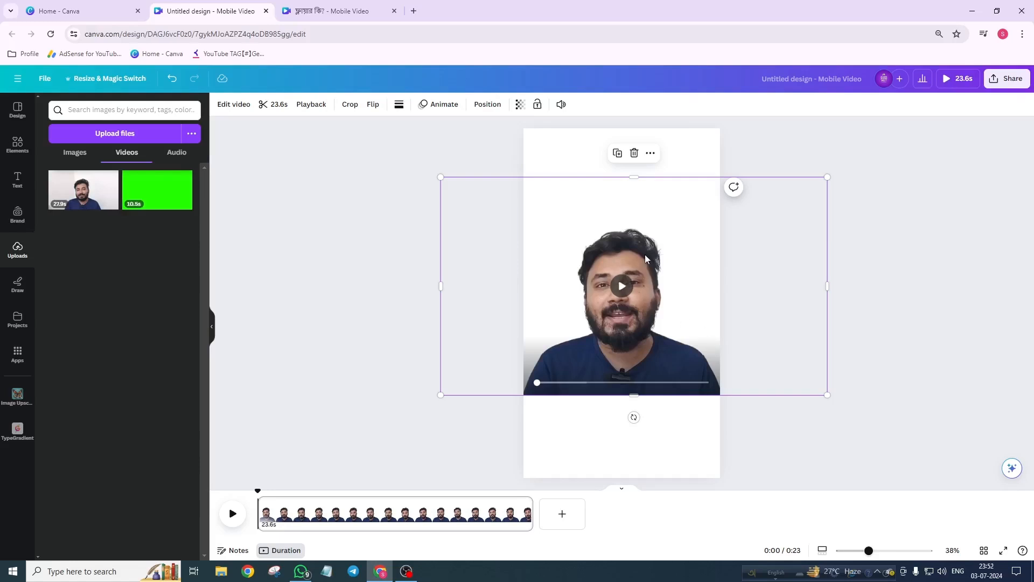
Step: Open the video's trim view to review the kept range, then close it
left_click(269, 104)
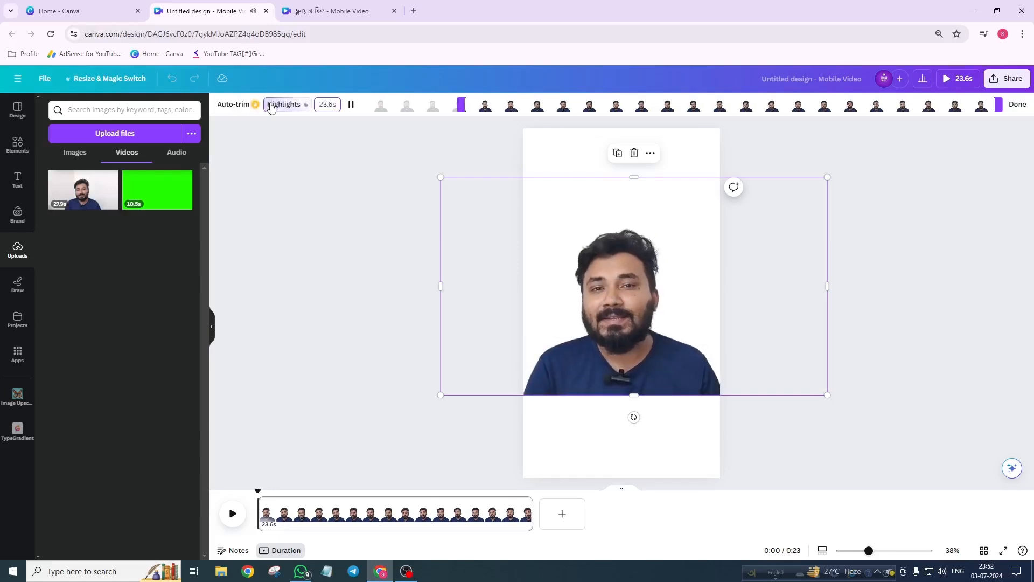
left_click(351, 104)
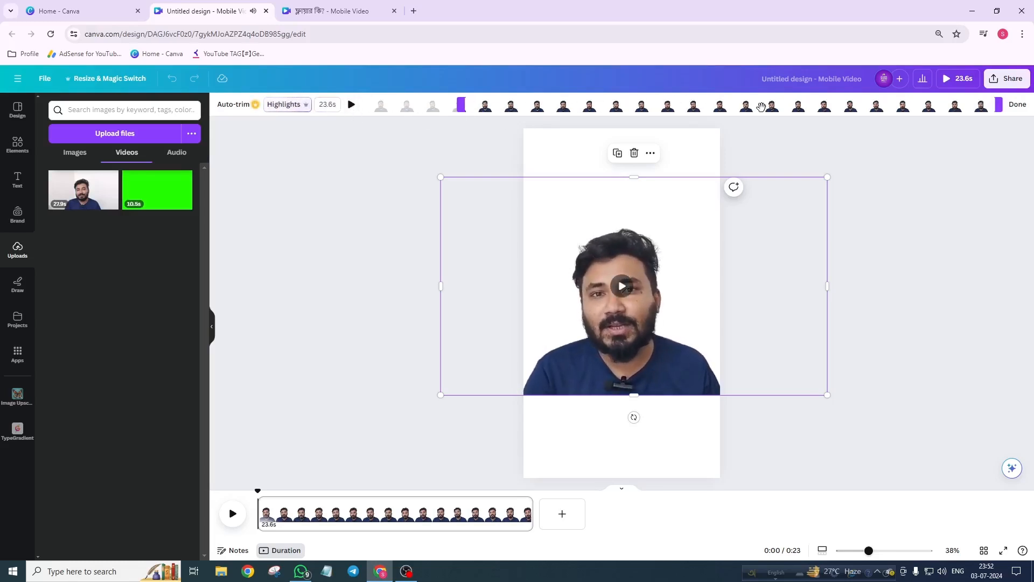
mouse_move(999, 104)
left_mouse_down()
mouse_move(946, 106)
mouse_move(999, 105)
left_mouse_up()
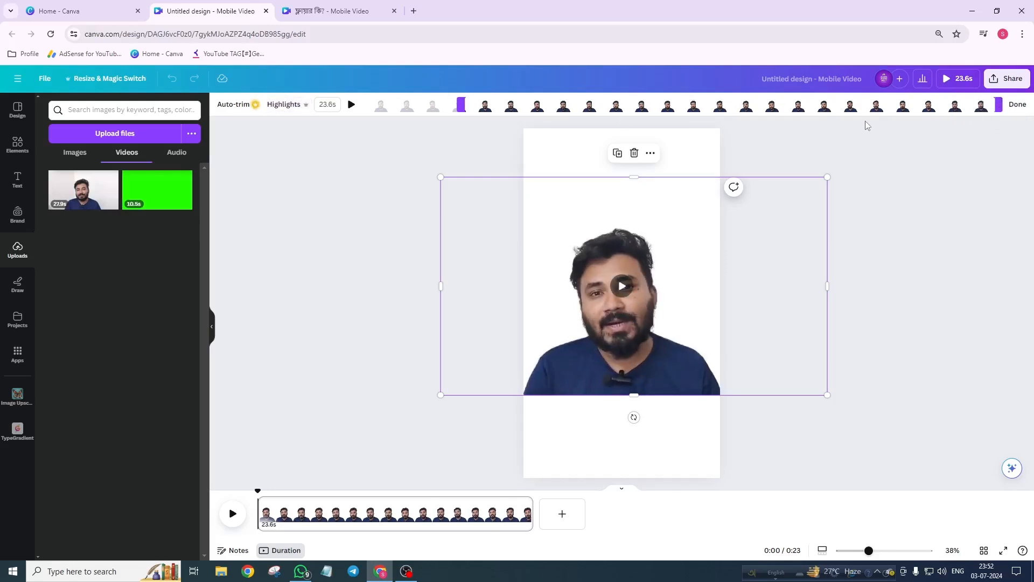
left_click(691, 159)
left_click(635, 279)
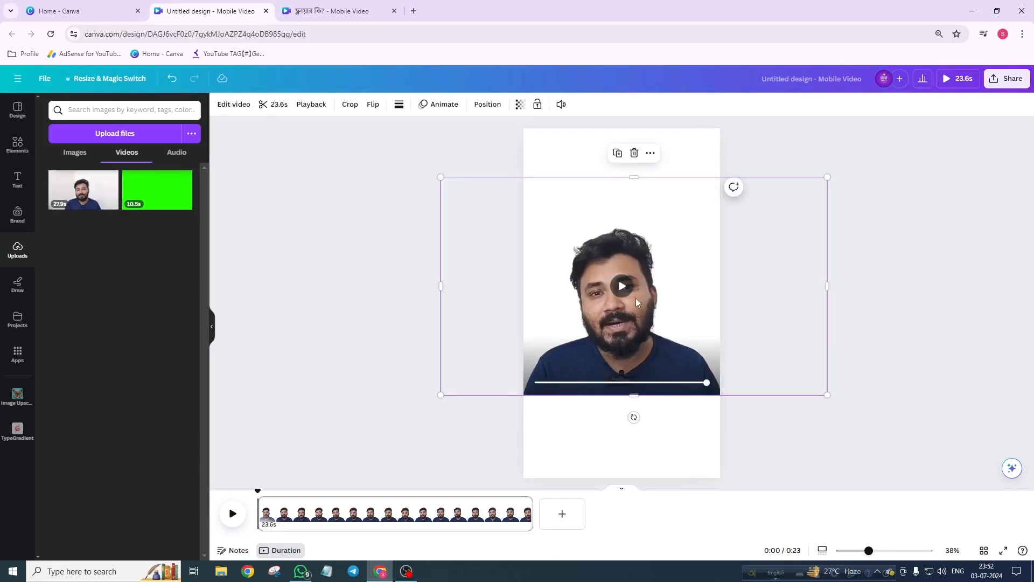
Step: Adjust the video's light: brightness 18, contrast 48, highlights -36, shadows -25
left_click(234, 104)
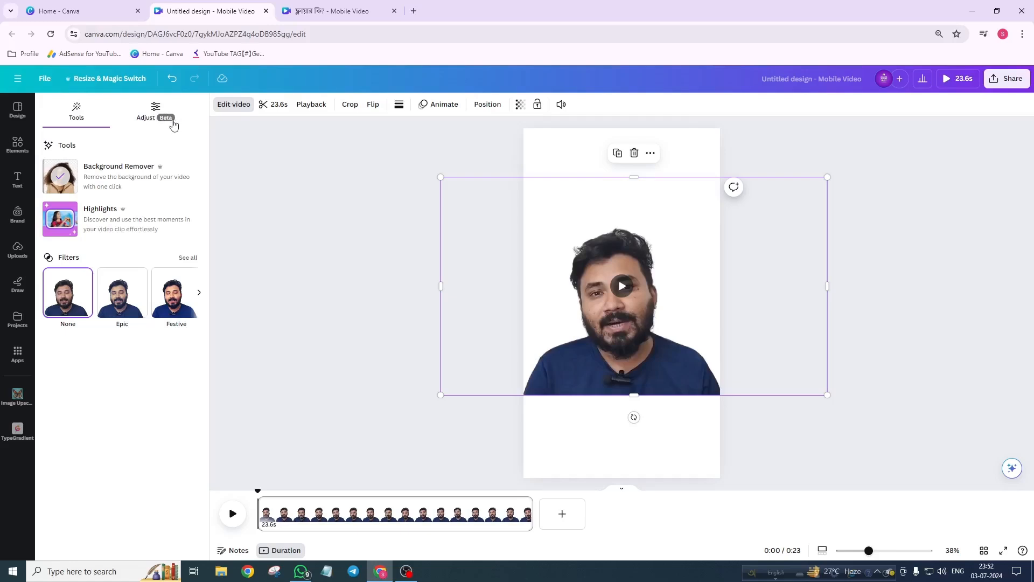
left_click(150, 121)
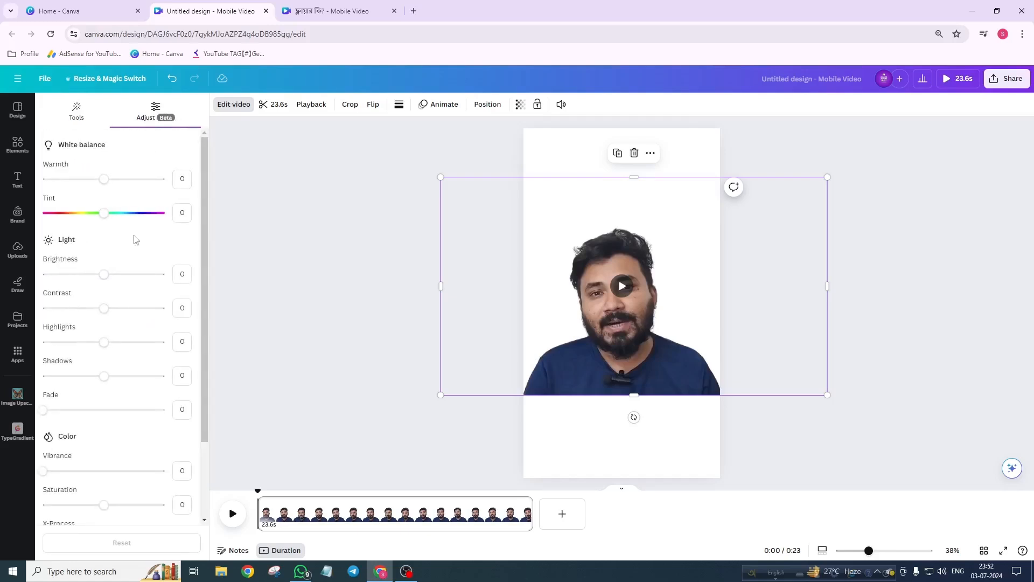
left_click_drag(104, 275, 135, 340)
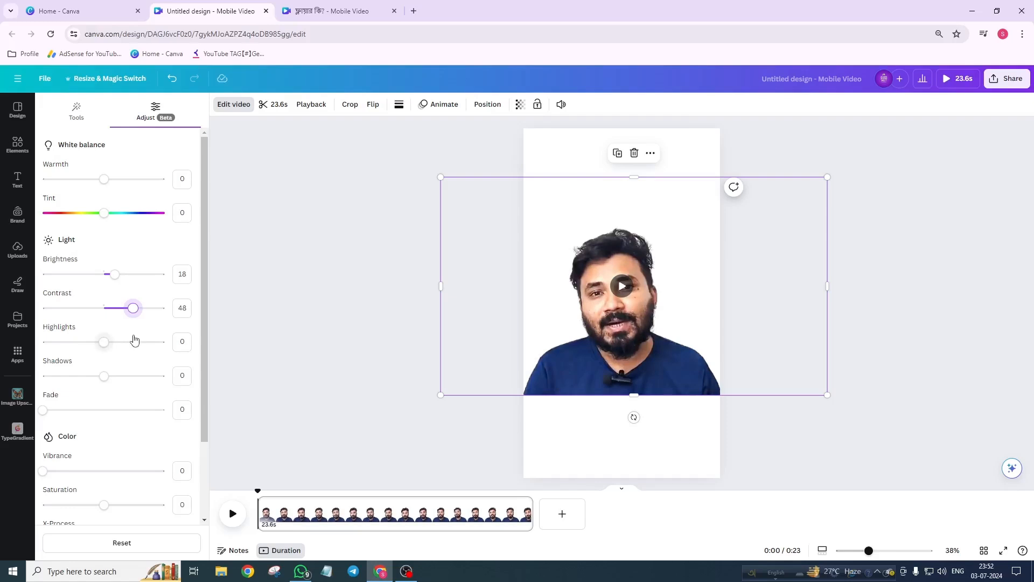
left_click_drag(104, 342, 89, 387)
Step: Set the video's vibrance to 34 and saturation to 14
scroll(124, 388, "down", 2)
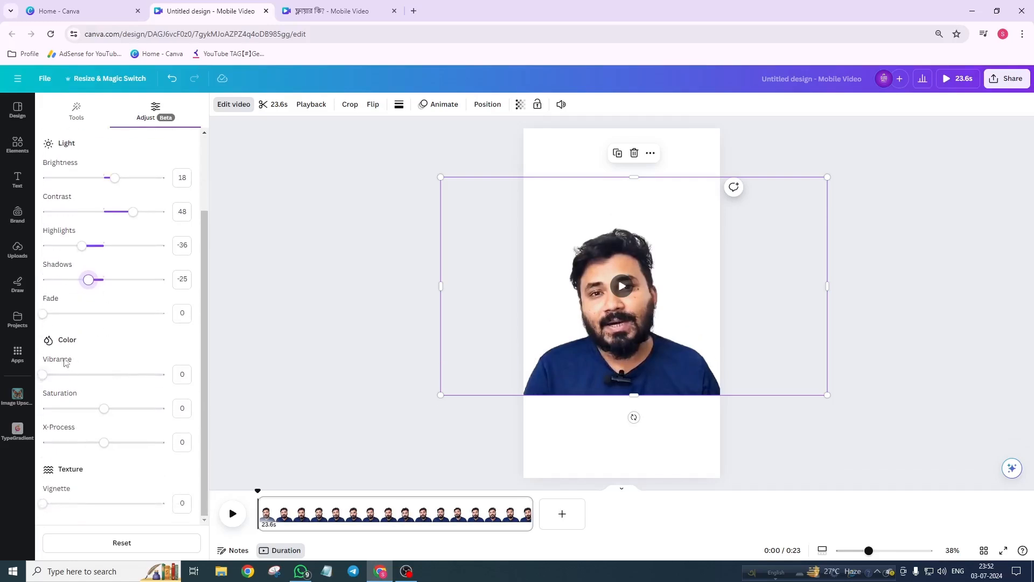
left_click_drag(46, 374, 113, 429)
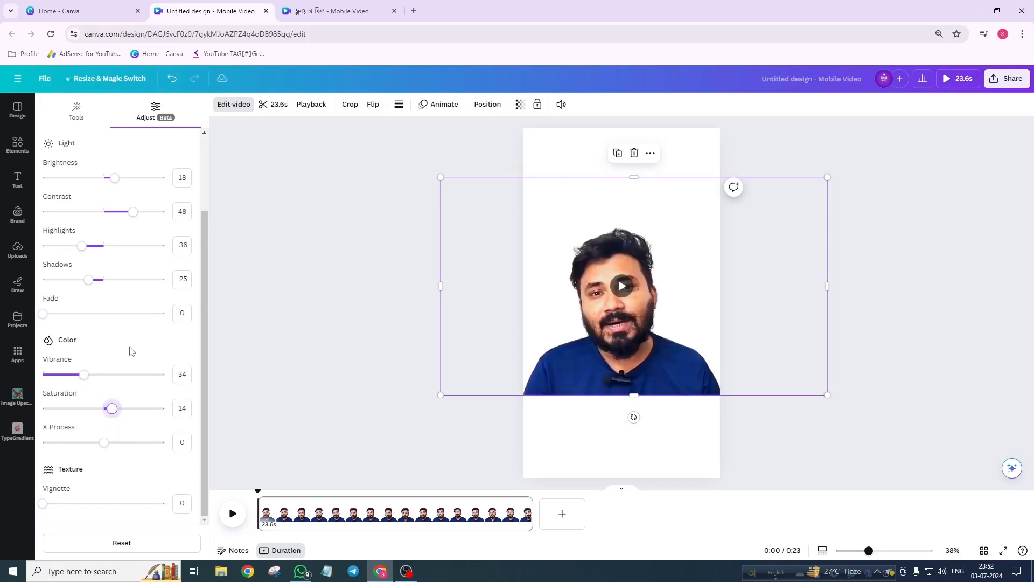
scroll(128, 393, "up", 2)
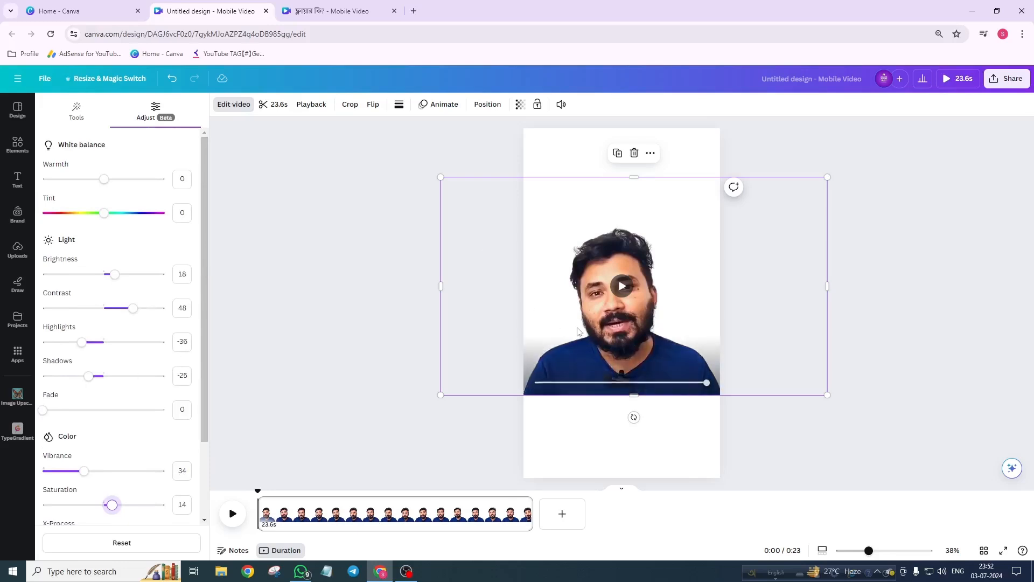
Step: Add a square shape and stretch it into a wide rectangle across the bottom of the page below the video
left_click(585, 151)
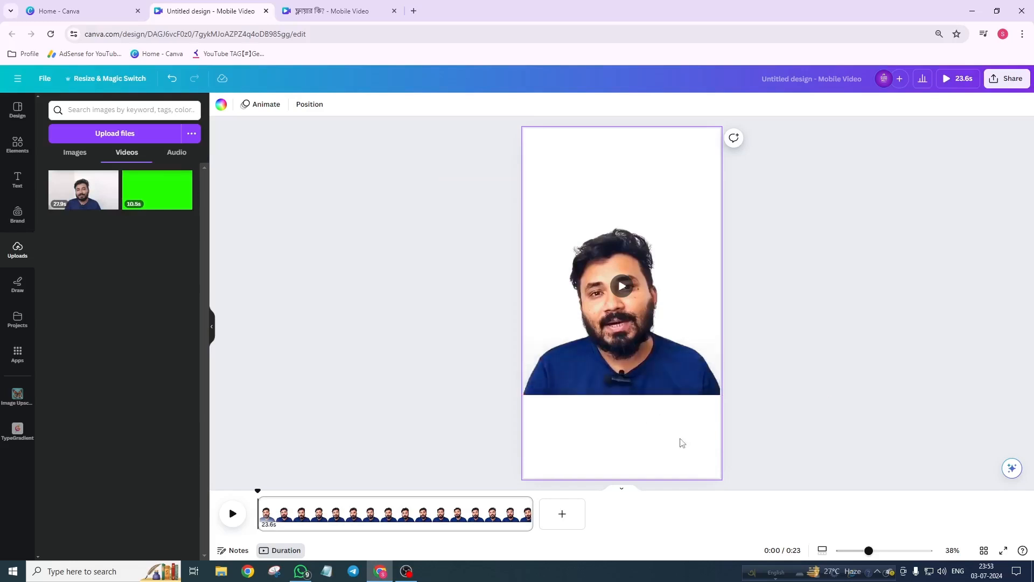
left_click(15, 144)
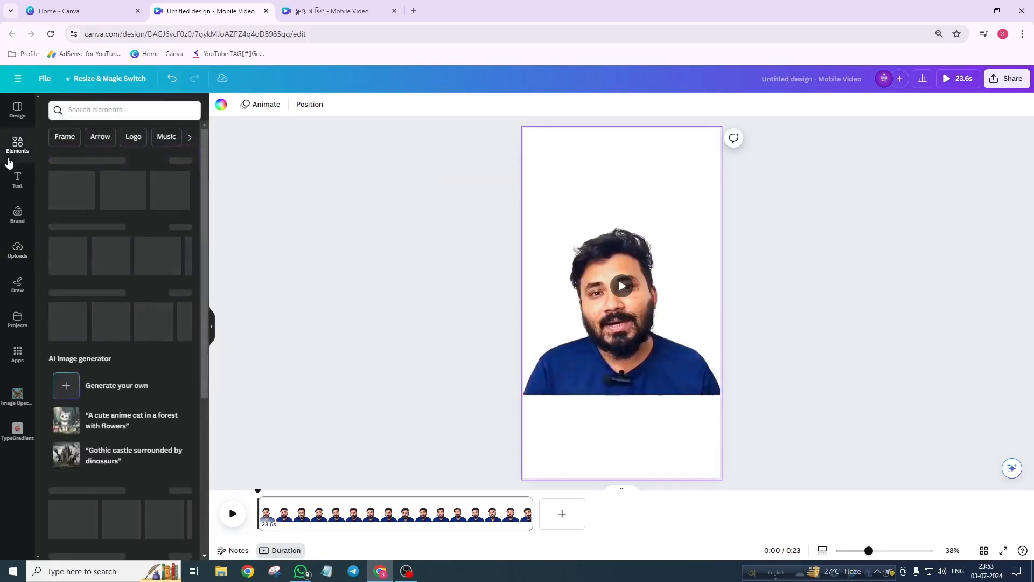
left_click(62, 249)
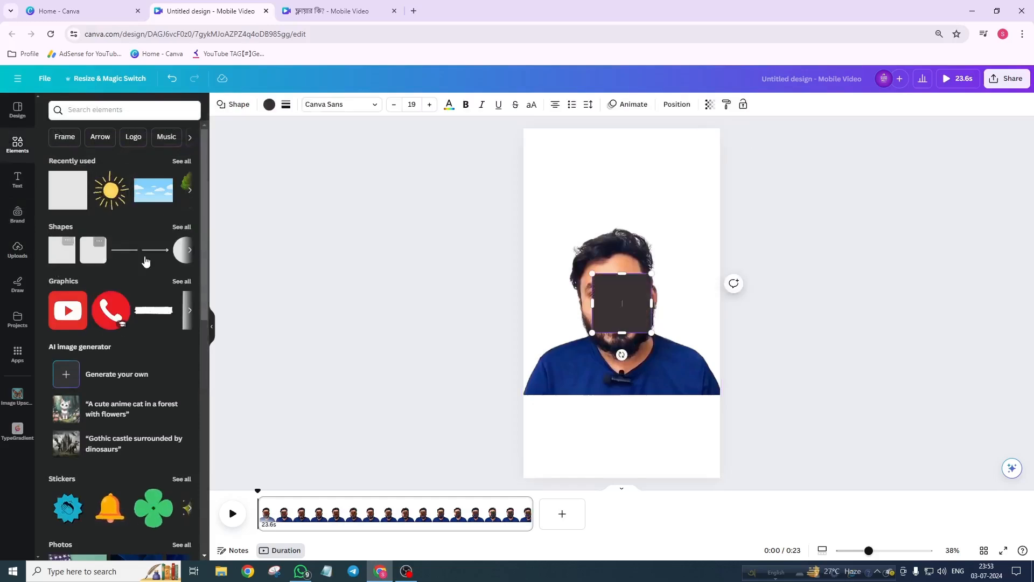
left_click(567, 176)
left_click_drag(628, 313, 735, 448)
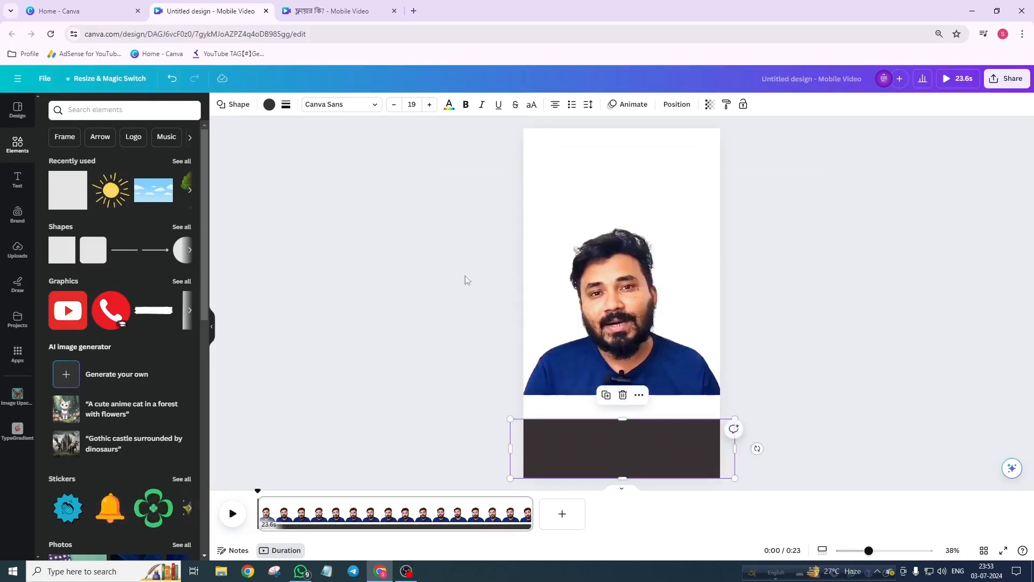
Step: Fill the rectangle black and raise its top edge to meet the bottom of the video
left_click(272, 106)
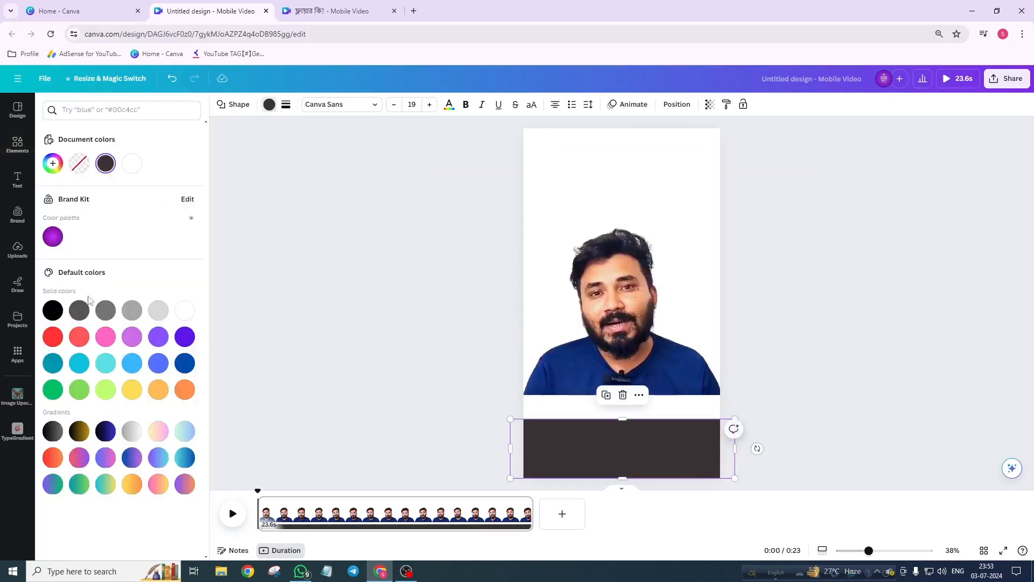
left_click(53, 311)
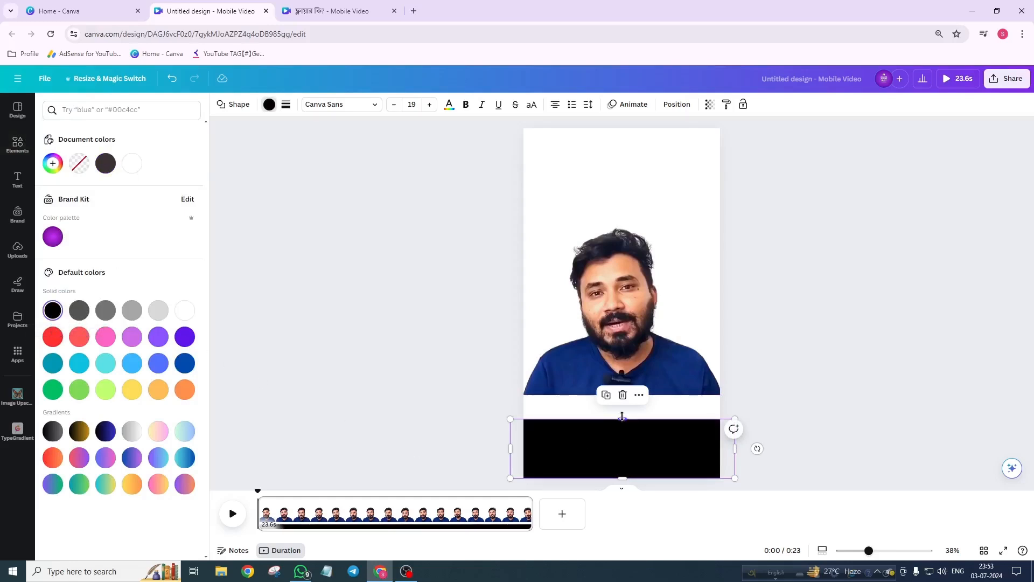
left_click_drag(622, 416, 622, 392)
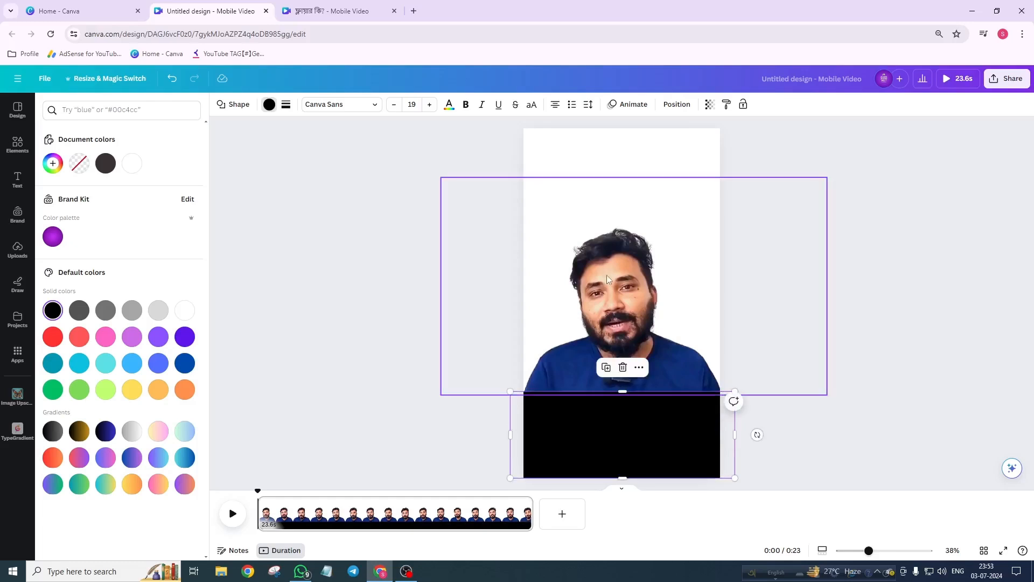
Step: Search elements for shadow and stretch a rectangle shadow graphic over the video's lower part to blend it into the black bar
left_click(606, 271)
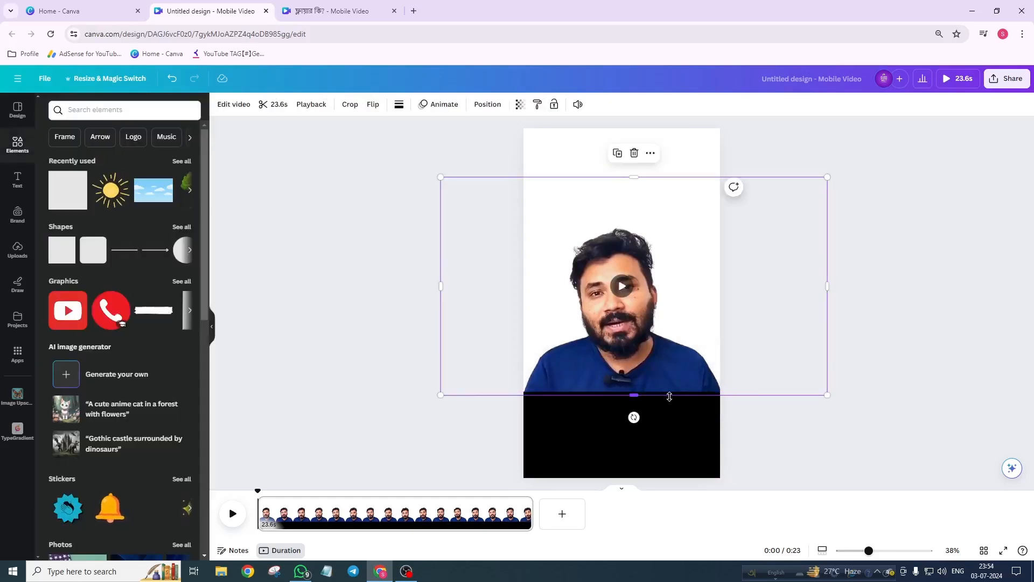
left_click(80, 114)
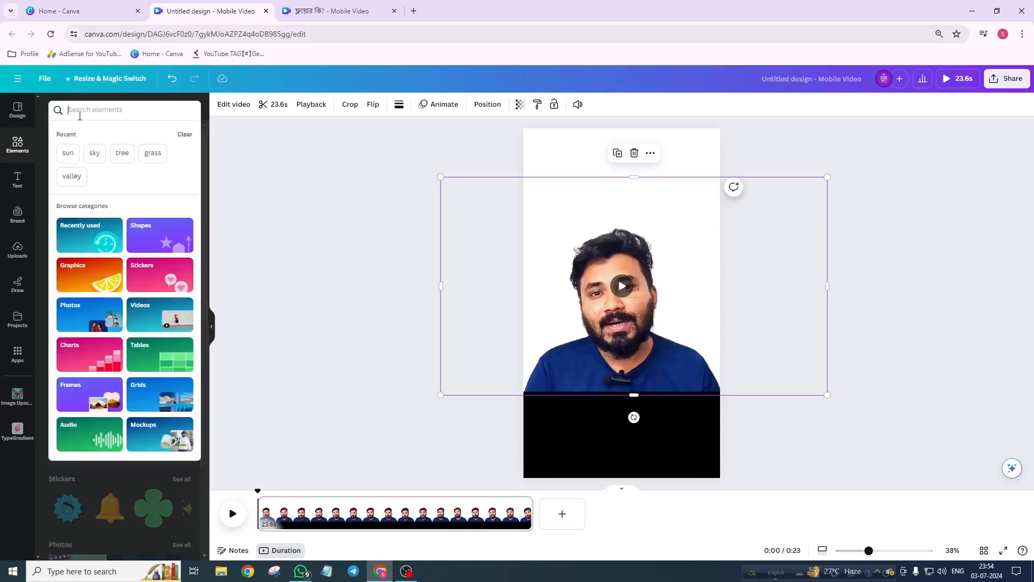
type("shadow")
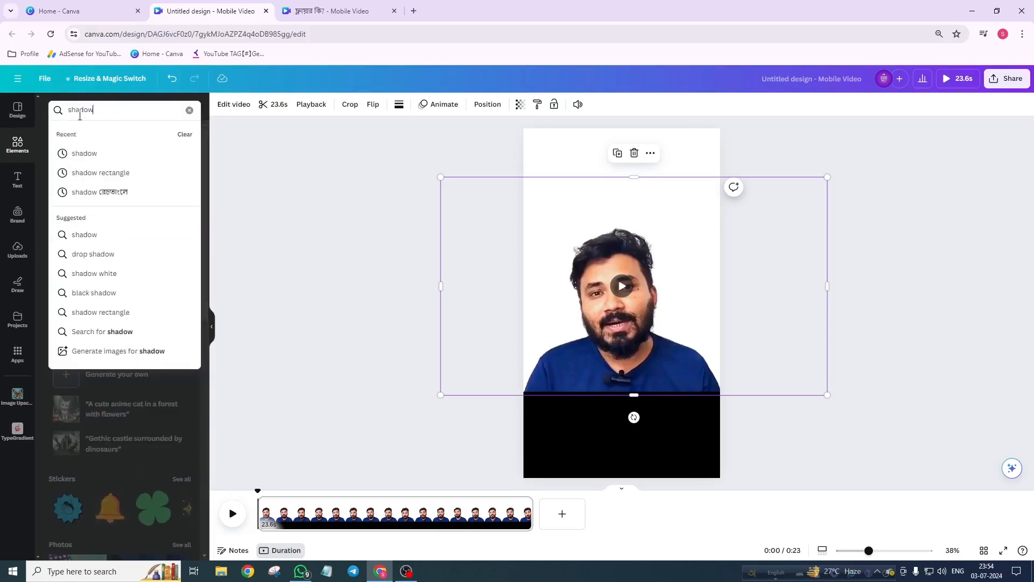
key("Return")
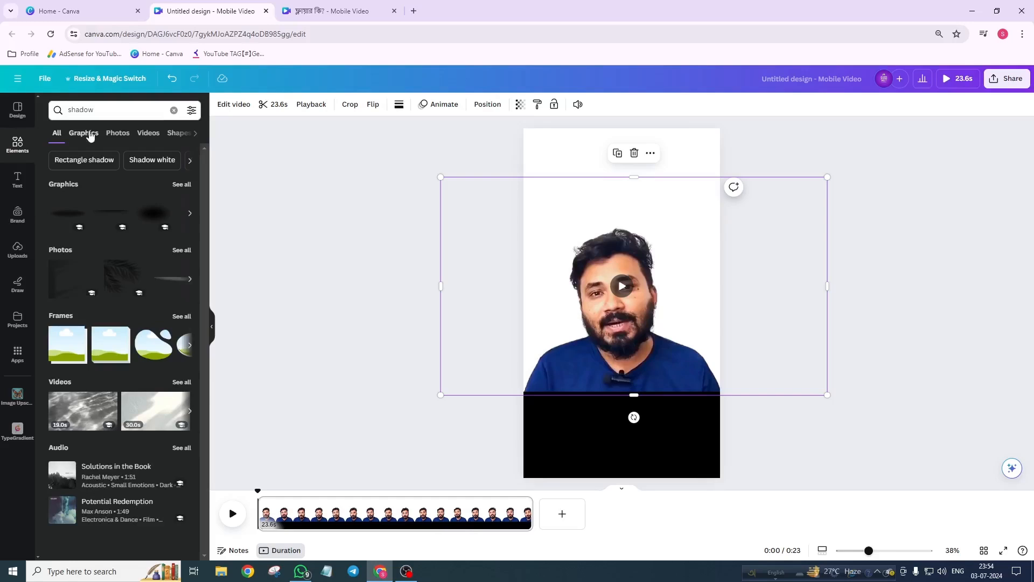
left_click(85, 133)
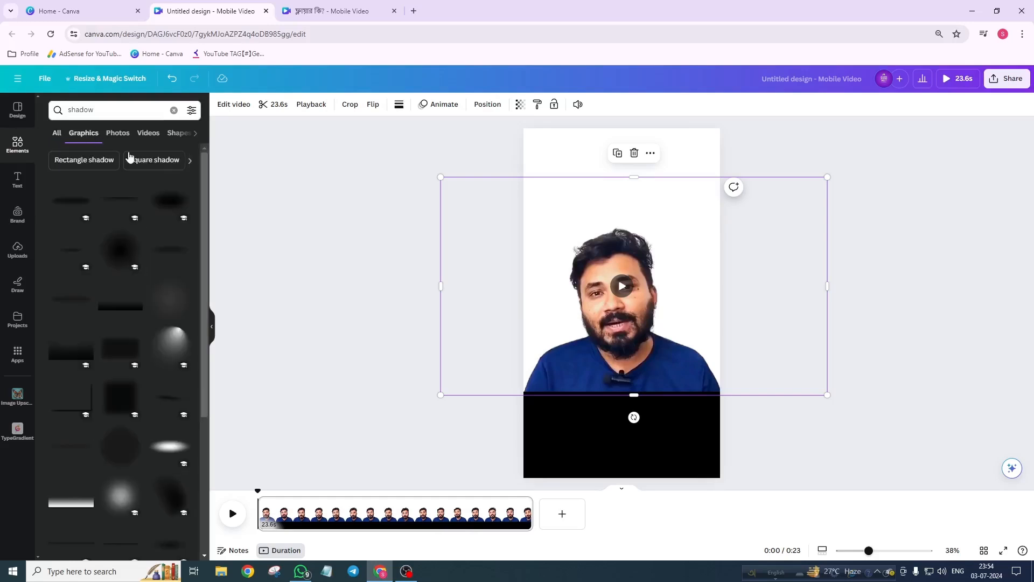
left_click(121, 306)
left_click_drag(661, 283, 883, 178)
left_click_drag(691, 288, 613, 352)
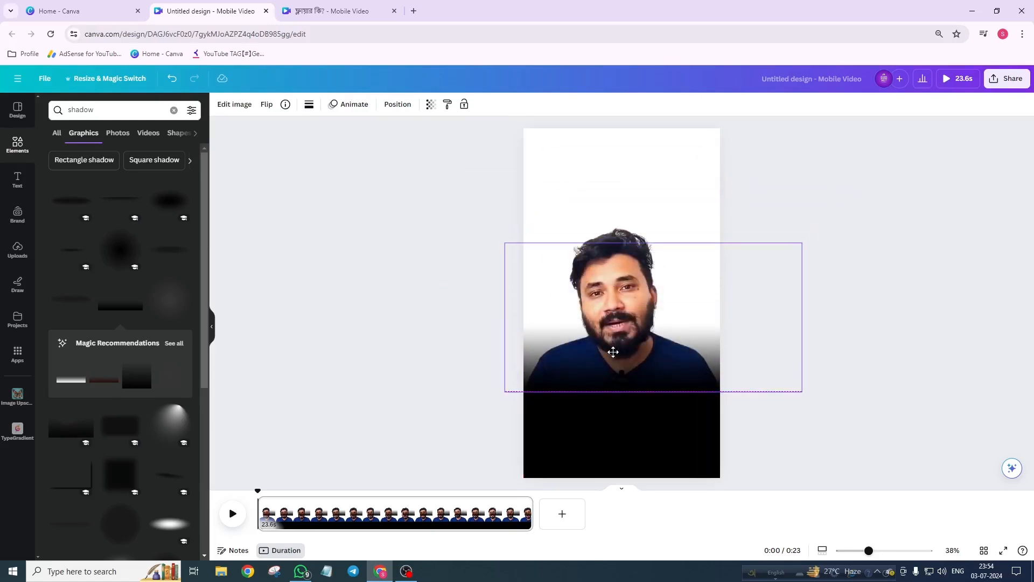
left_click_drag(614, 352, 617, 351)
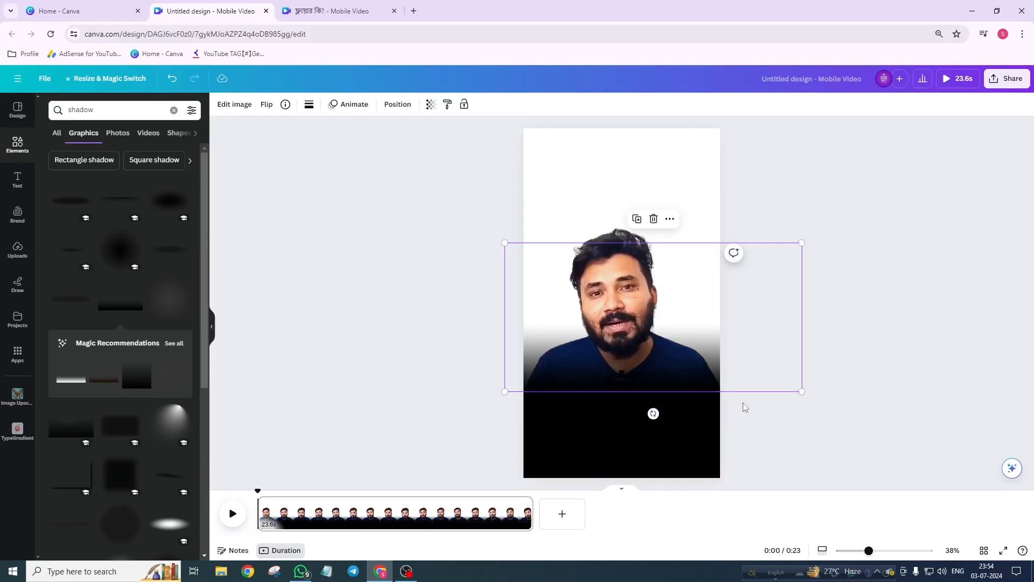
left_click(676, 178)
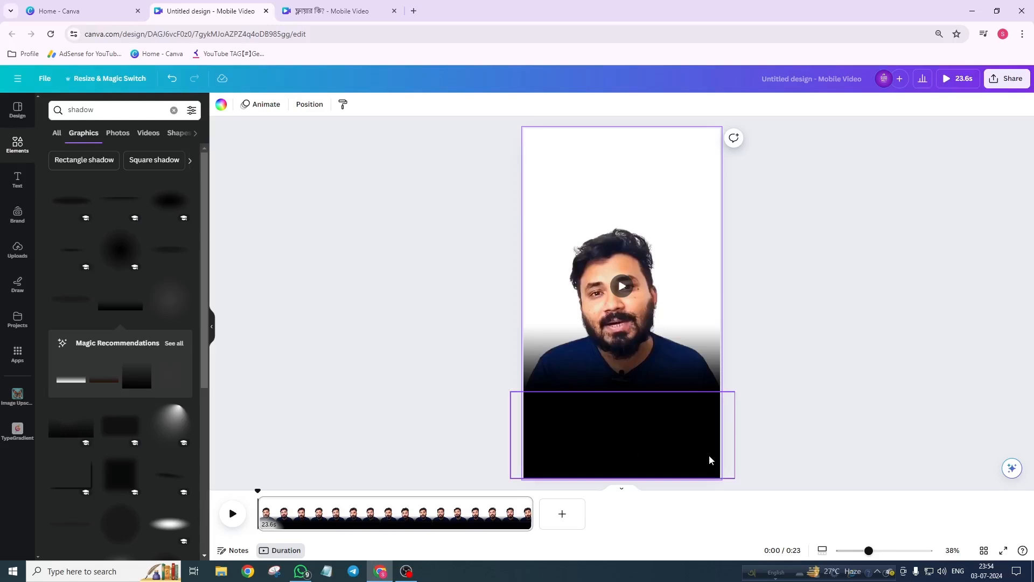
Step: Play the video and scrub its progress bar to preview the blend
left_click(619, 291)
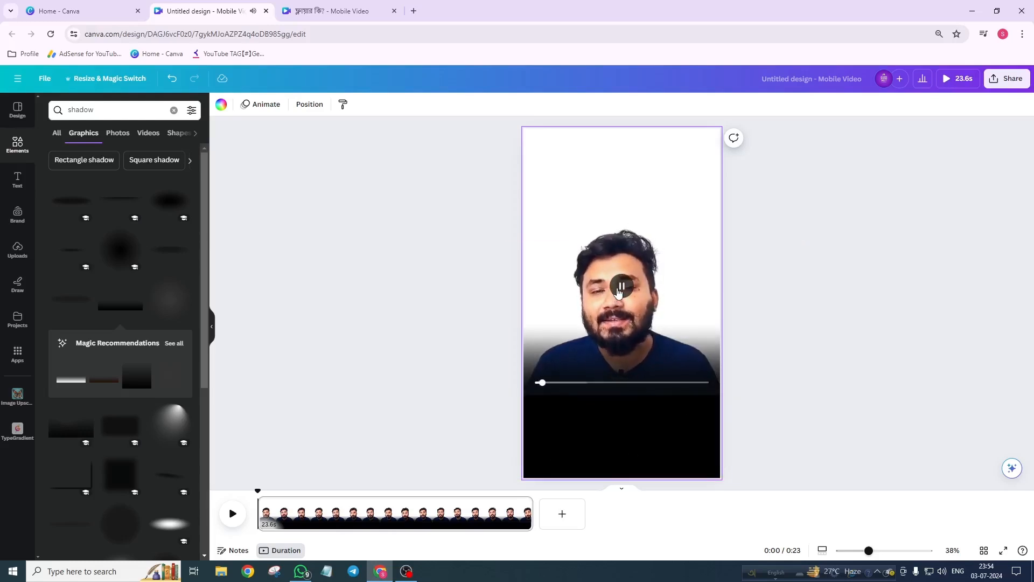
left_click_drag(544, 384, 531, 387)
left_click(531, 388)
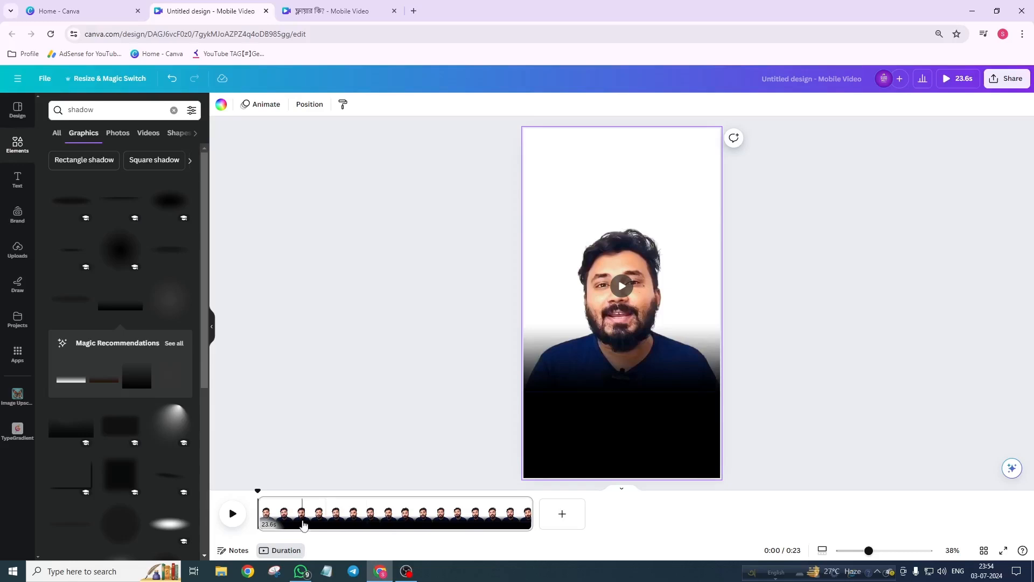
Step: Add a heading text box, then switch Avro Keyboard to Bangla typing
left_click(18, 180)
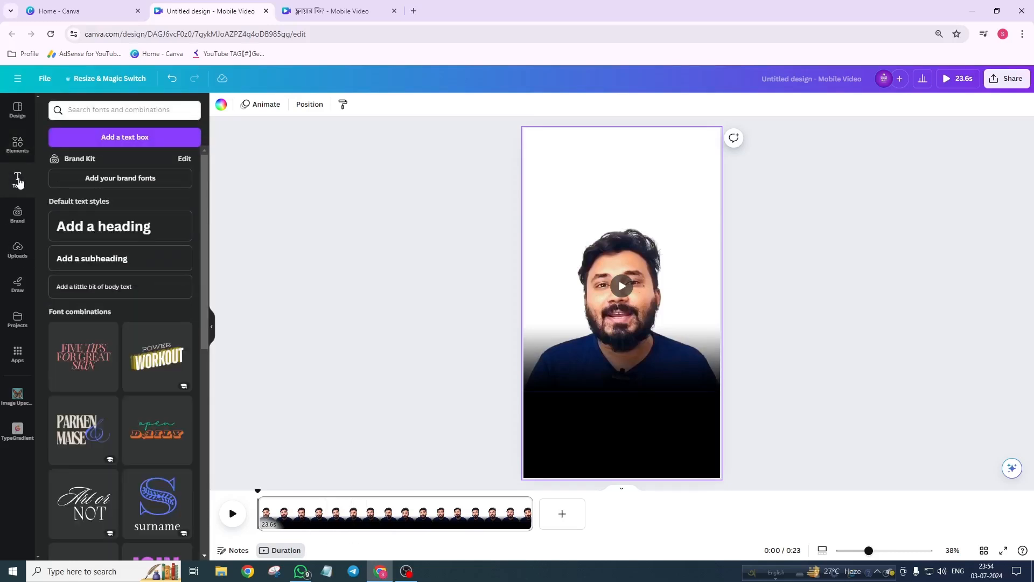
left_click(106, 230)
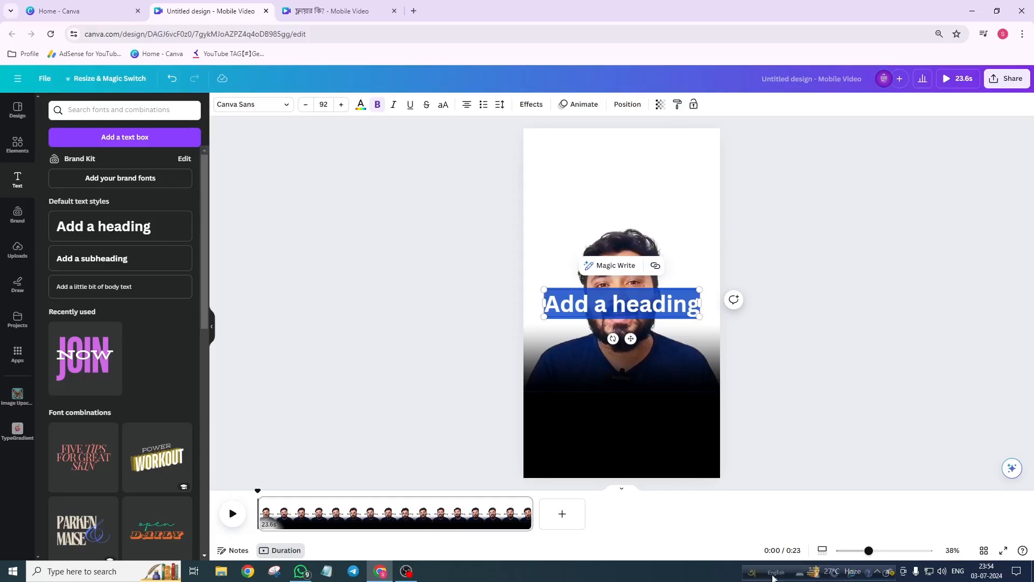
left_click_drag(750, 572, 750, 354)
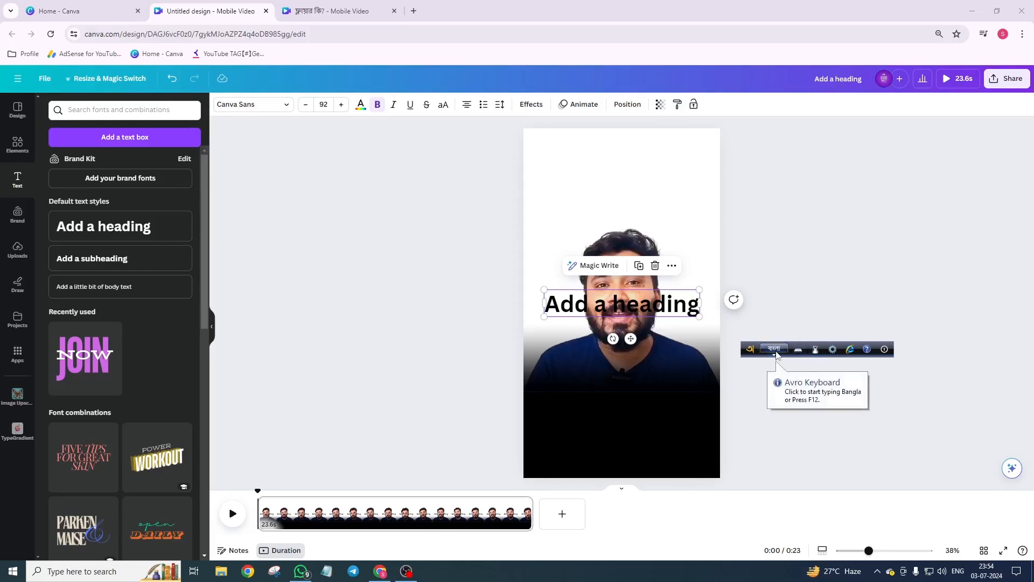
left_click(776, 354)
left_click(775, 353)
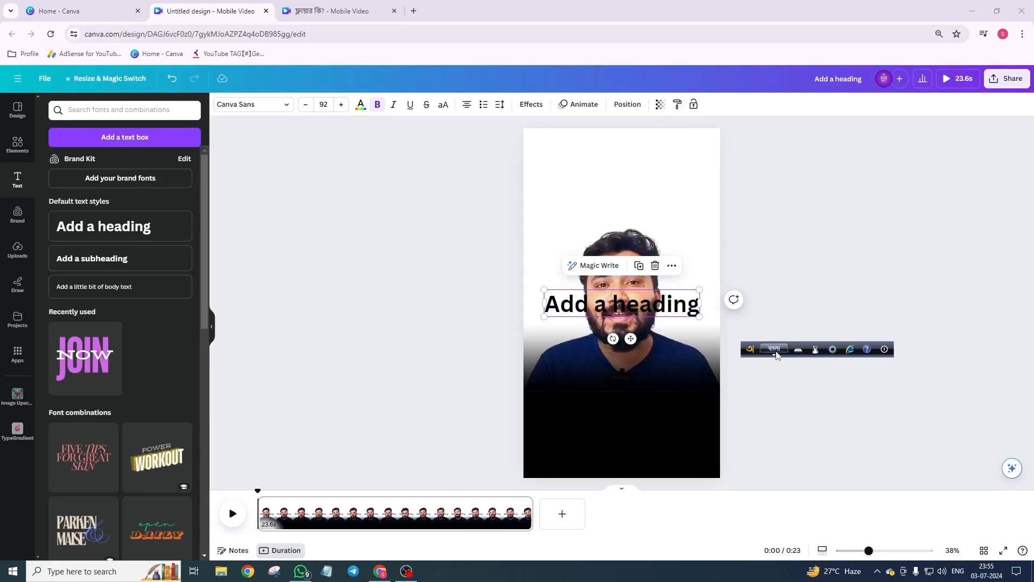
Step: Move the heading down onto the black bar
double_click(646, 311)
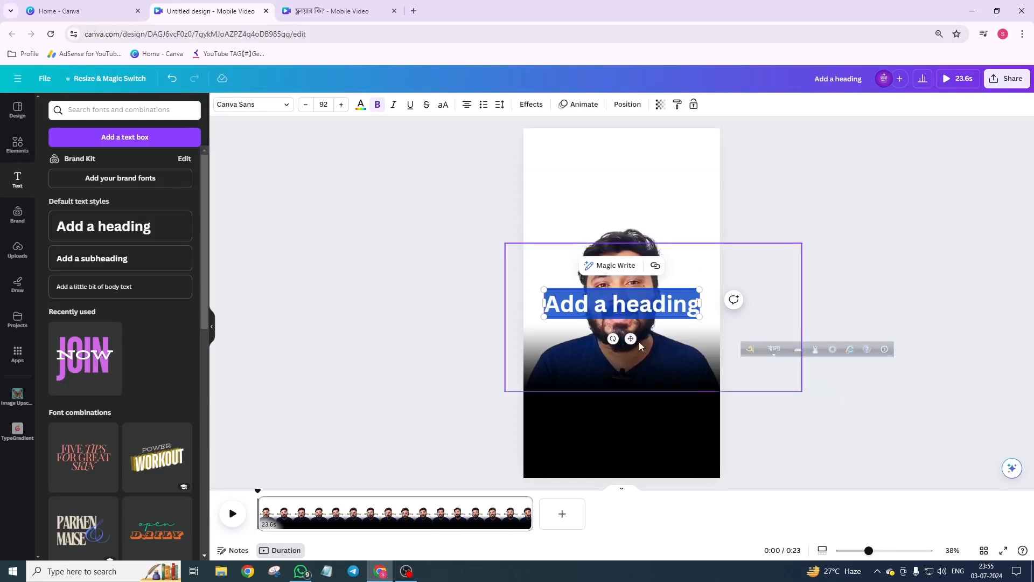
left_click_drag(630, 338, 622, 461)
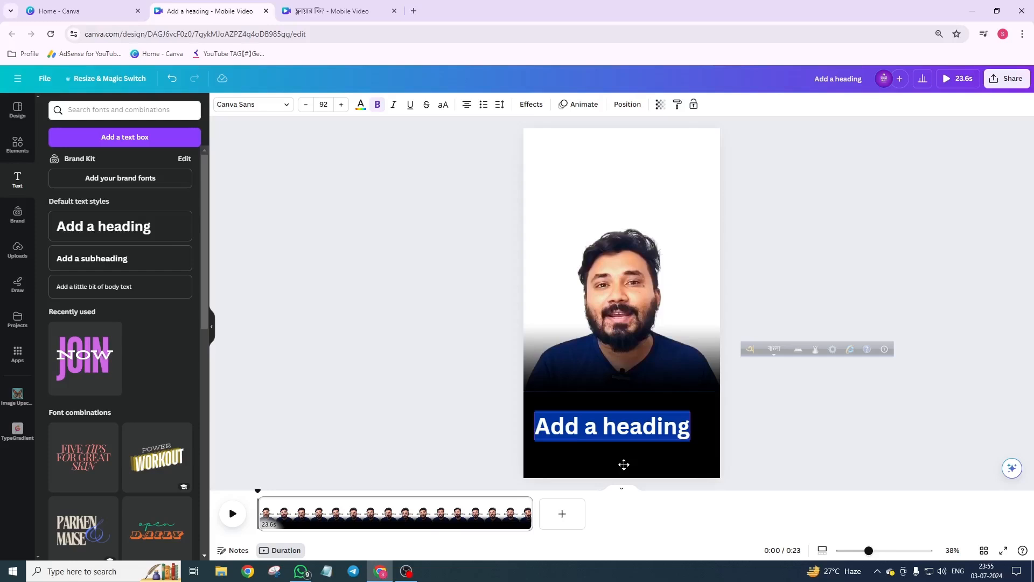
Step: Select the video and play then pause its preview
left_click(650, 261)
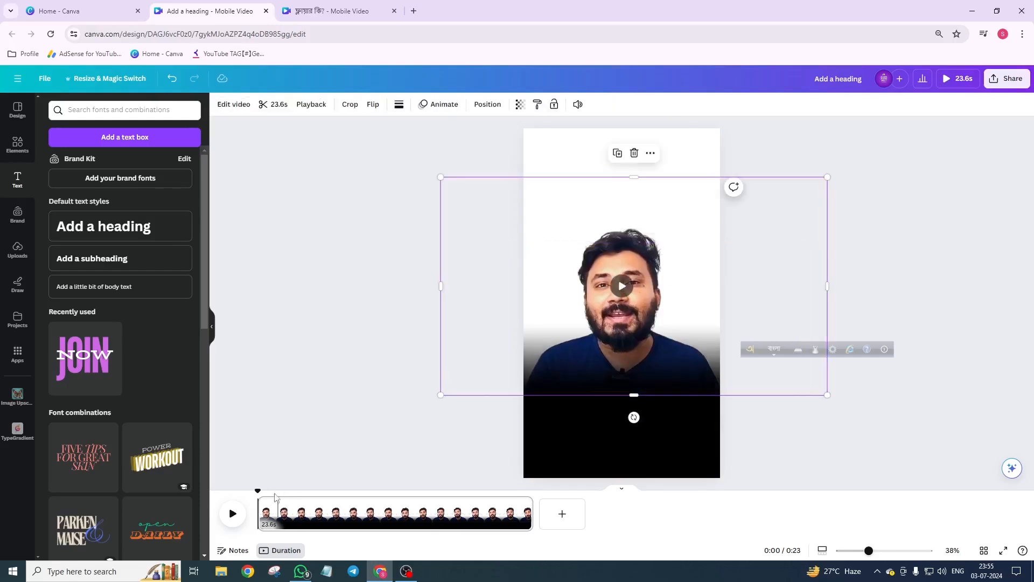
left_click(233, 515)
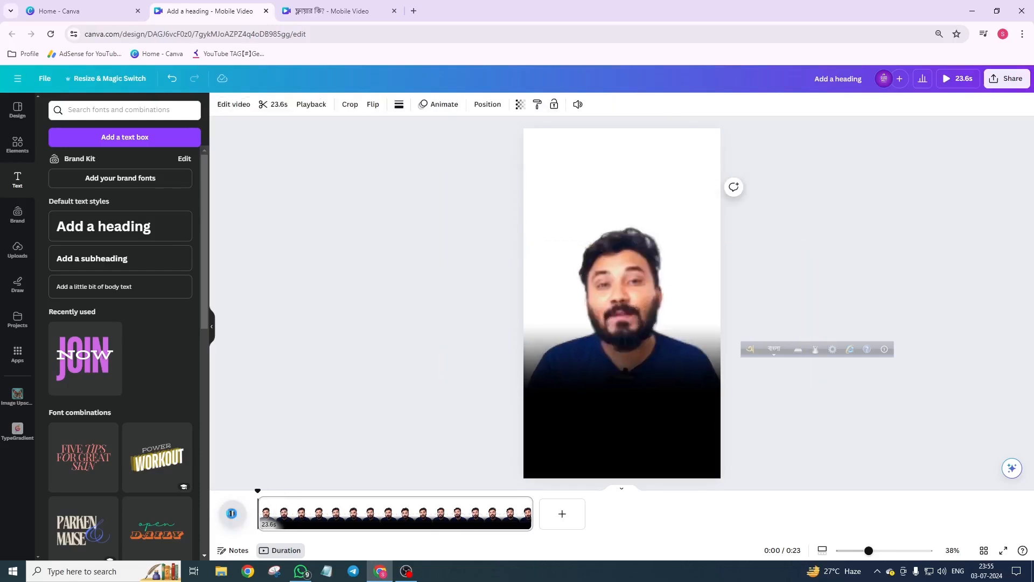
left_click(232, 515)
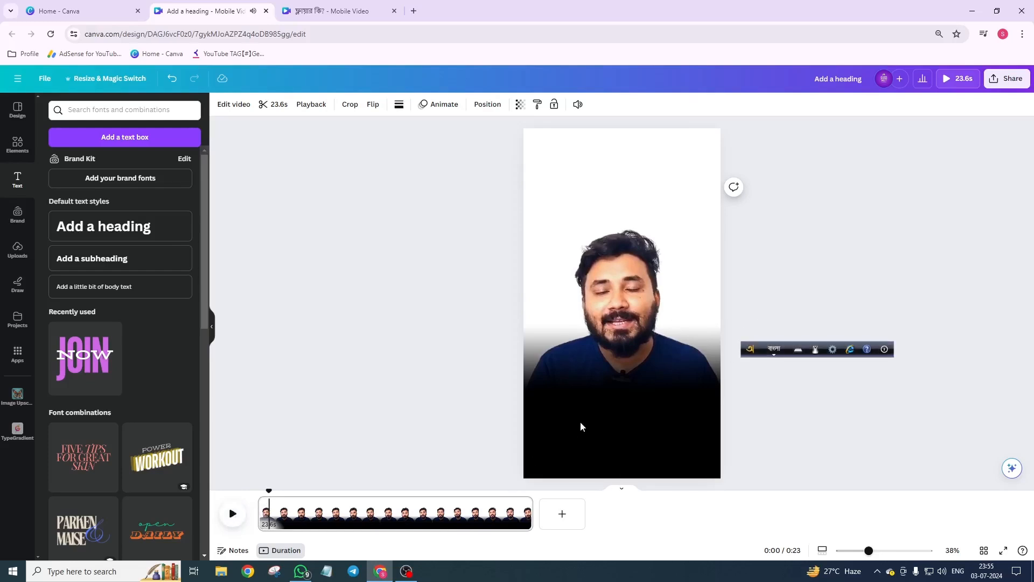
Step: Move the heading to the top of the page above the presenter
left_click(621, 383)
left_click(626, 412)
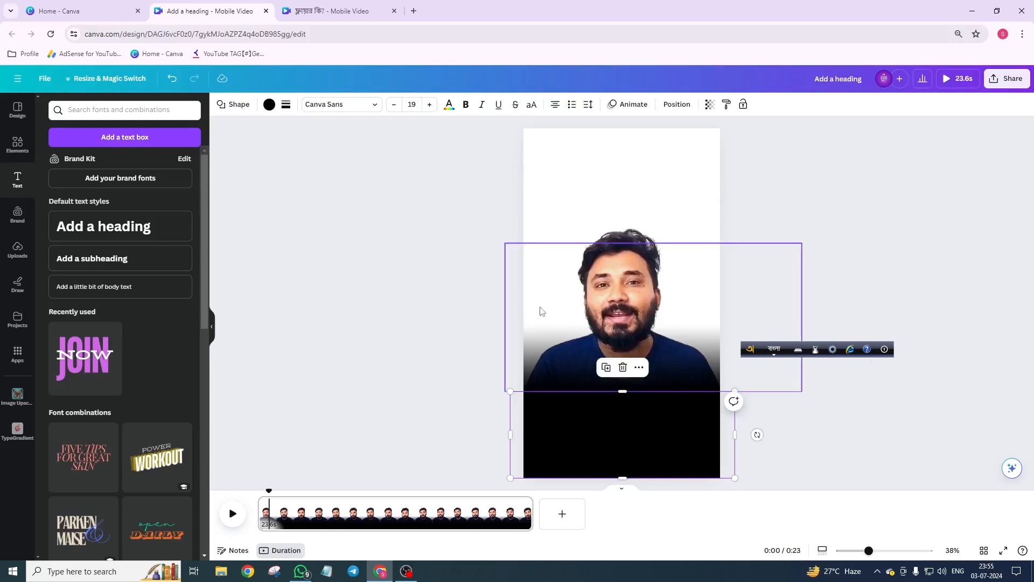
left_click(453, 188)
left_click(611, 433)
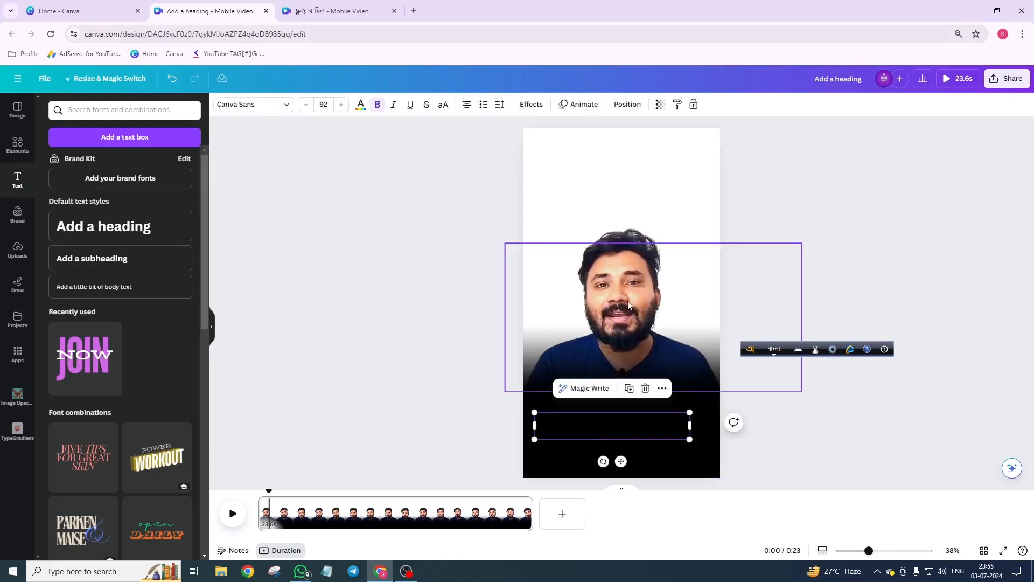
left_click_drag(619, 431, 633, 172)
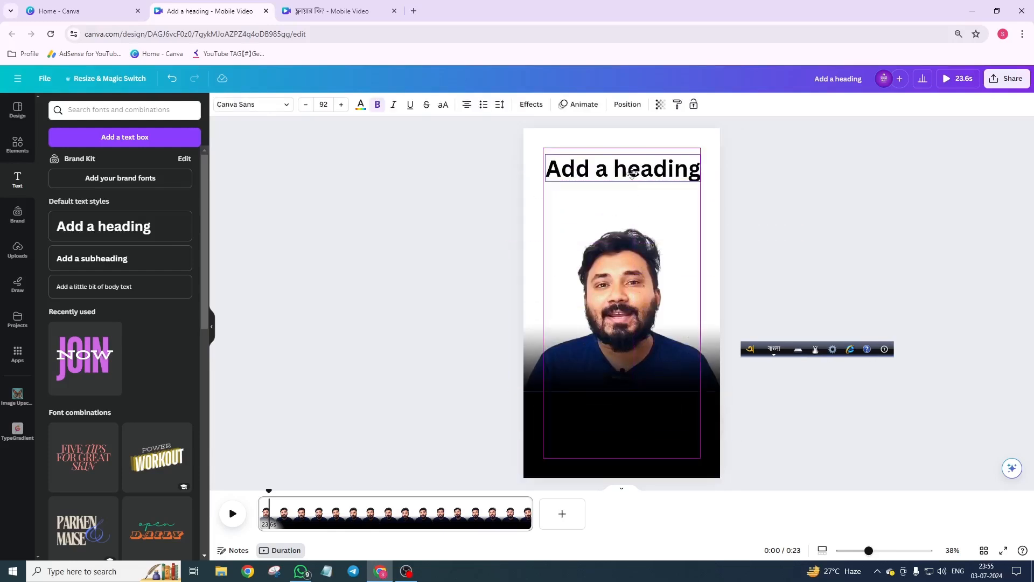
Step: Replace the heading text with ফ্লায়ার কি
double_click(633, 172)
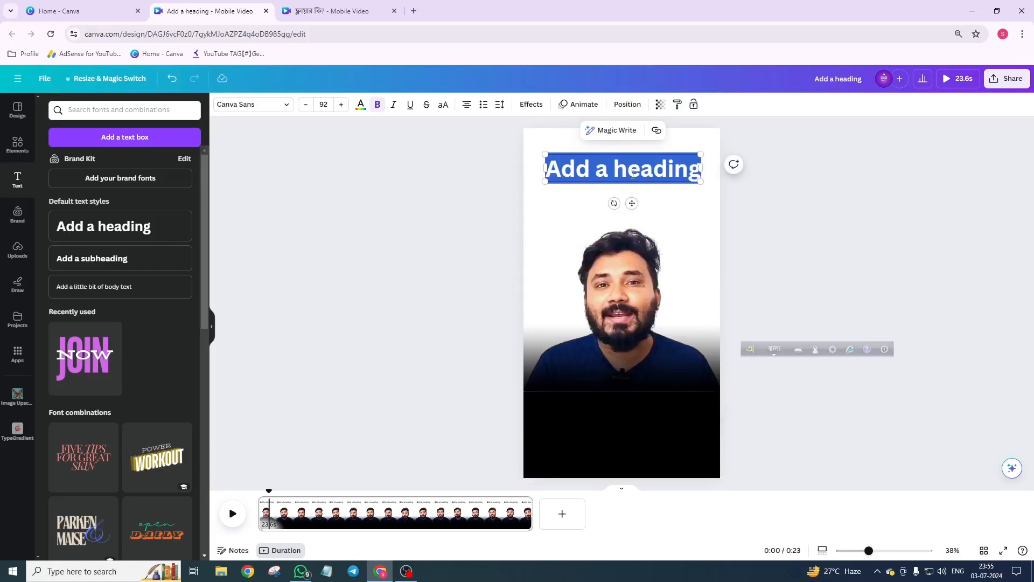
type("flayar")
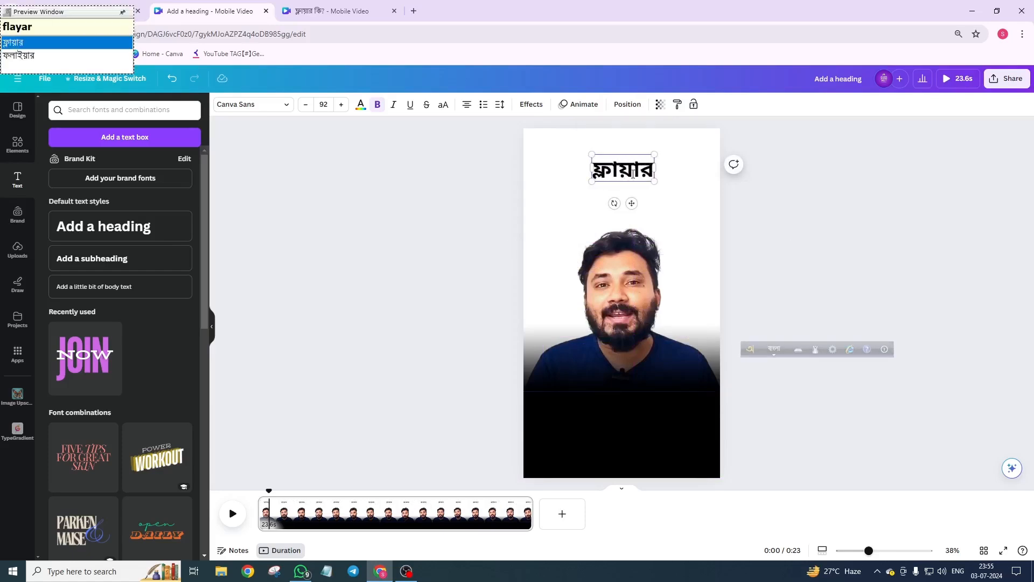
type(" k")
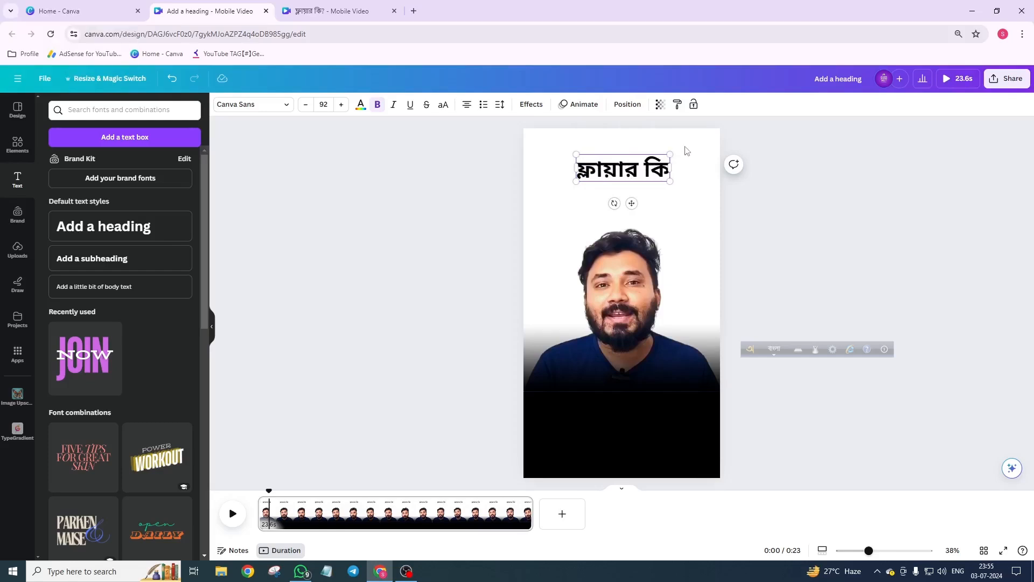
left_click(684, 147)
left_click(639, 174)
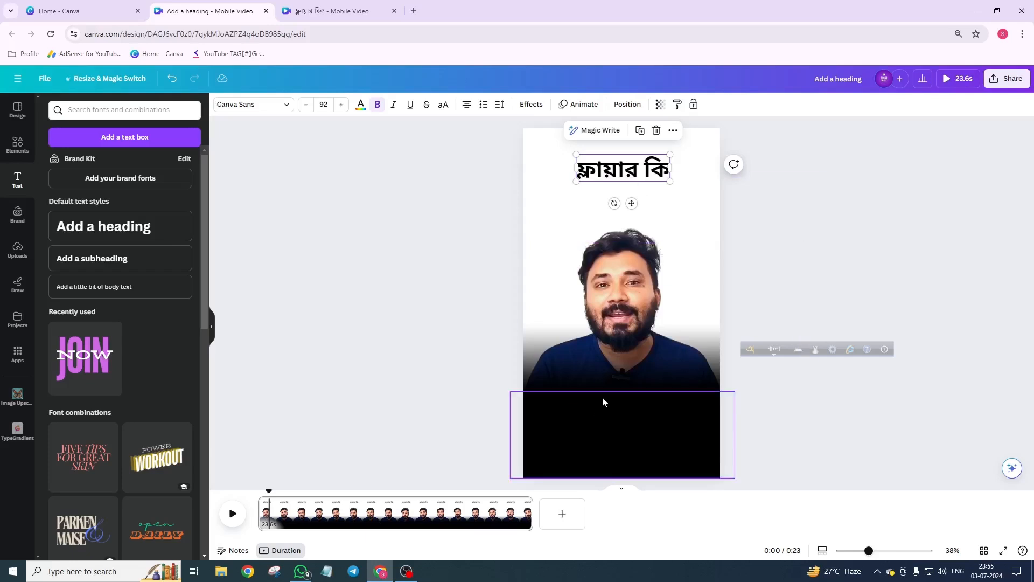
scroll(603, 396, "up", 3)
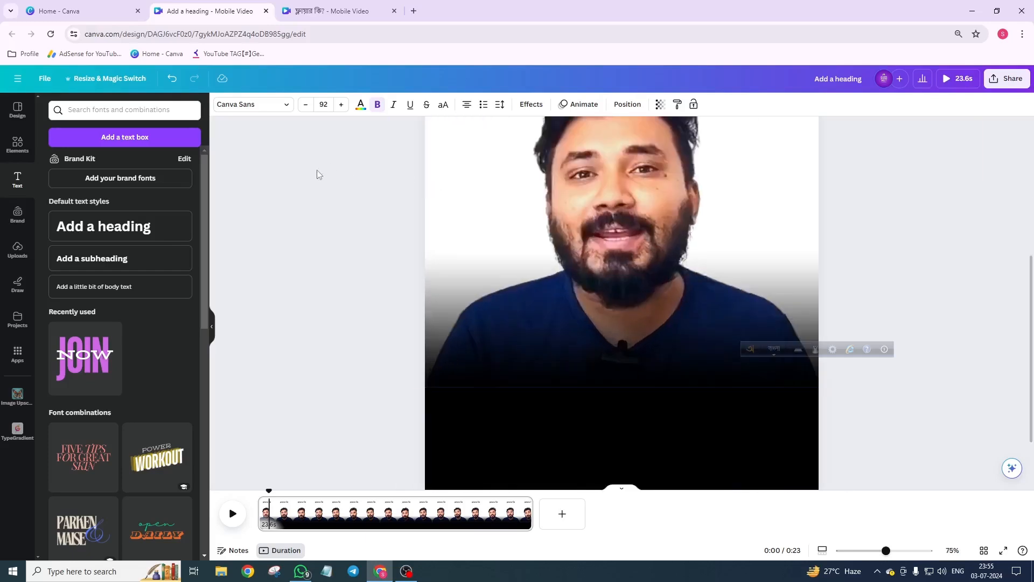
left_click(471, 356)
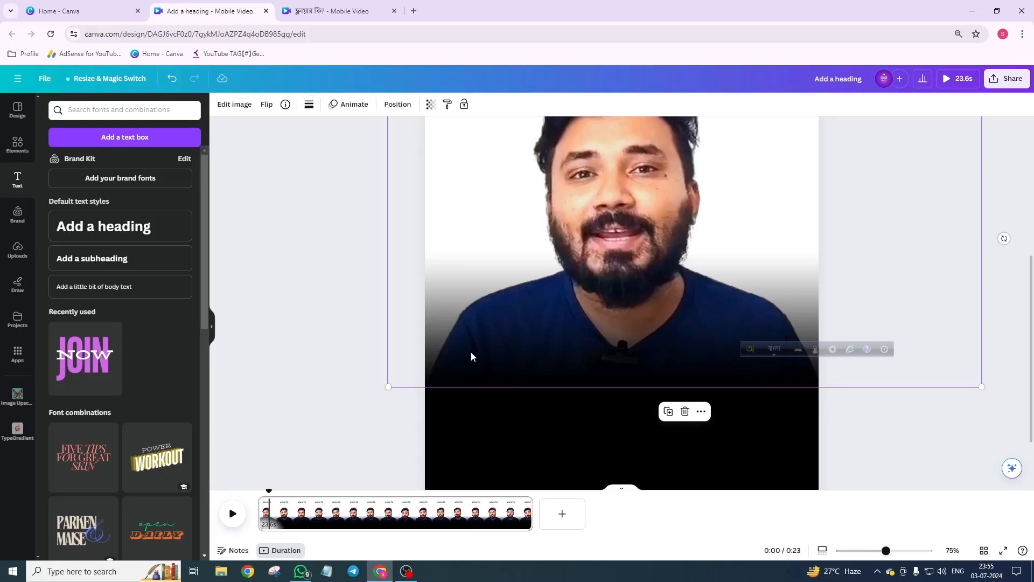
scroll(523, 346, "down", 3)
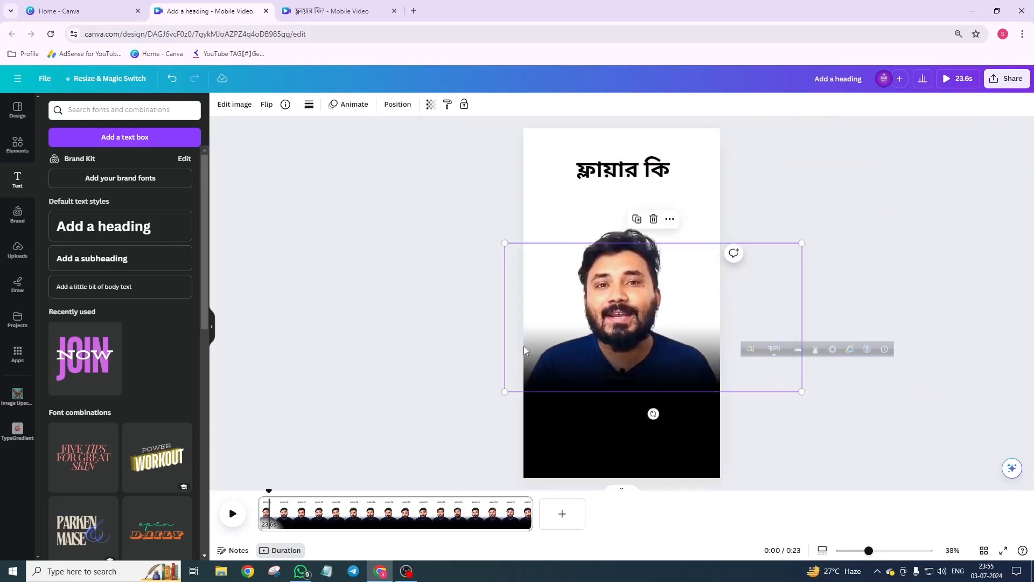
Step: Browse the uploaded fonts available for the heading
left_click(604, 172)
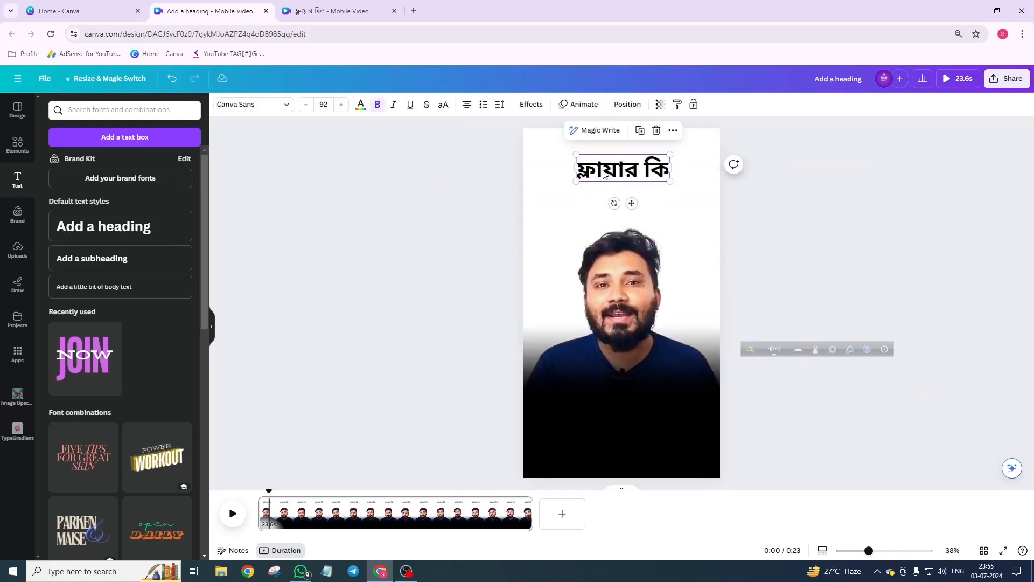
left_click(280, 111)
scroll(151, 413, "down", 1)
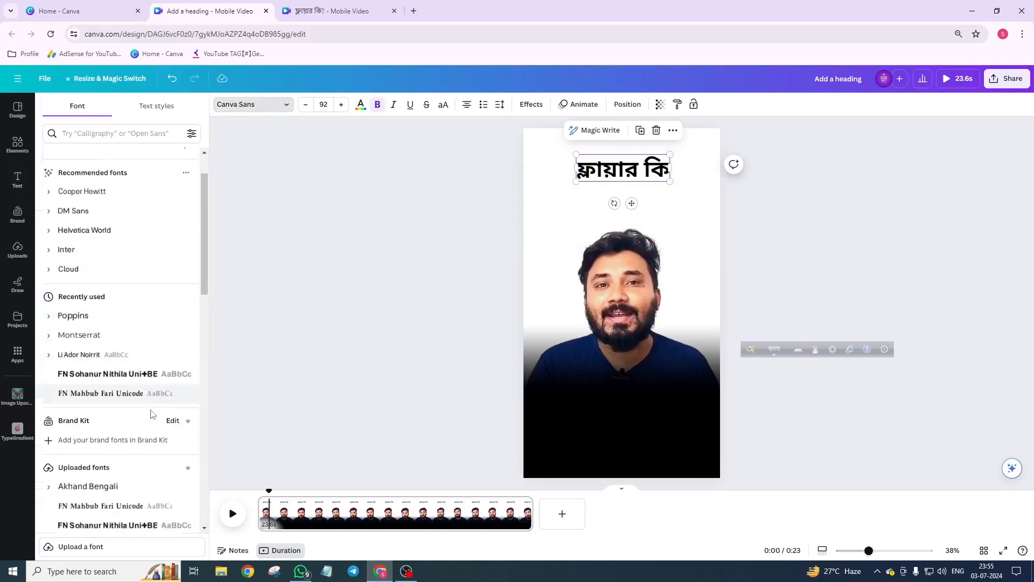
scroll(151, 413, "down", 3)
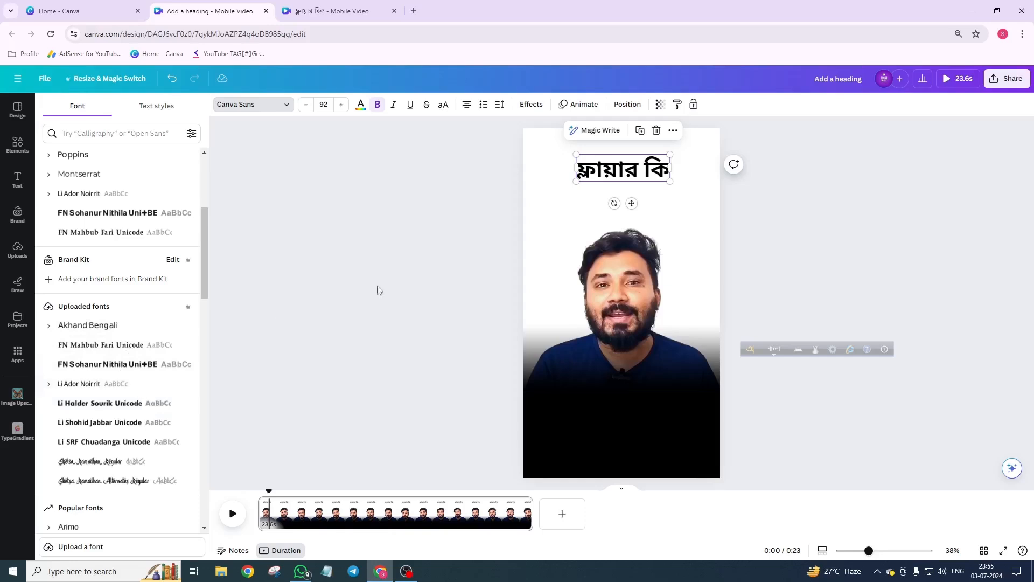
mouse_move(885, 91)
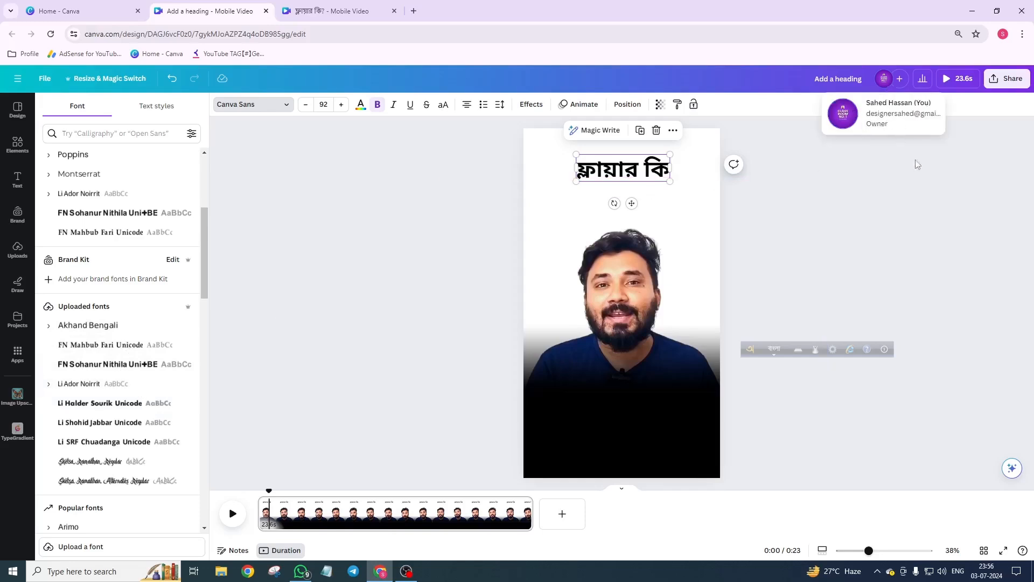
left_click(938, 191)
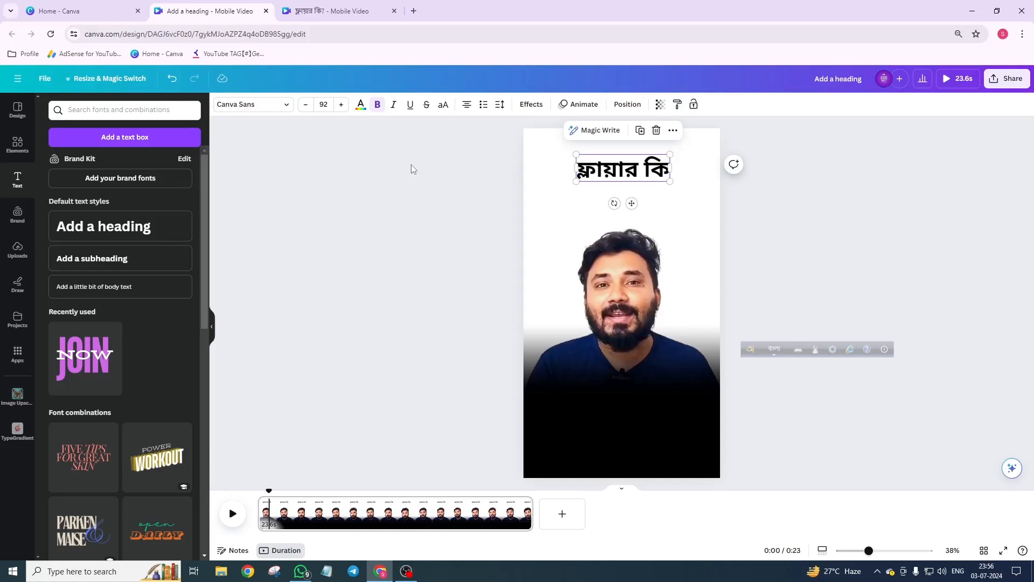
Step: Try several uploaded Bangla fonts on the heading and settle on Li Halder Sourik Unicode
left_click(238, 104)
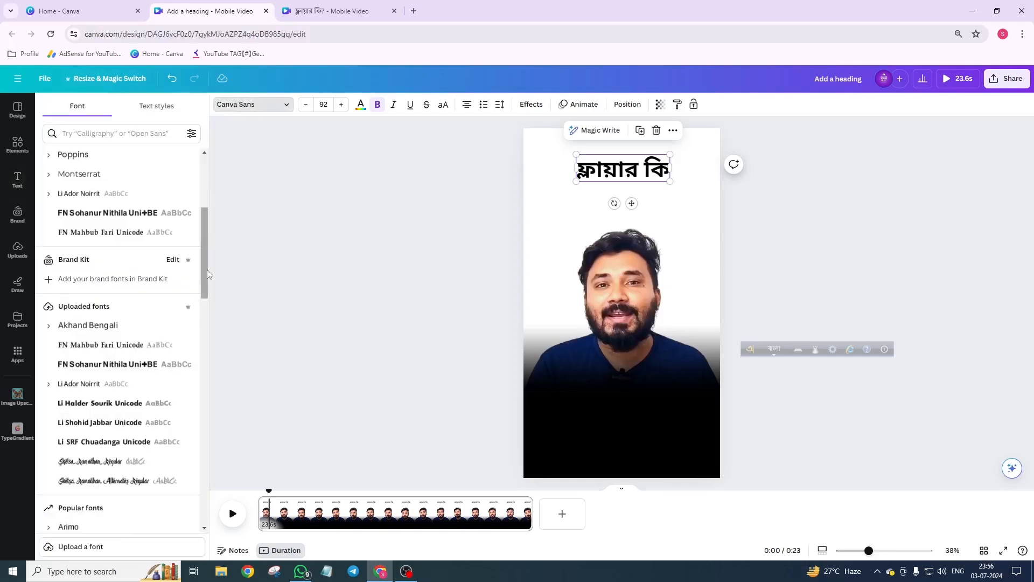
left_click(117, 327)
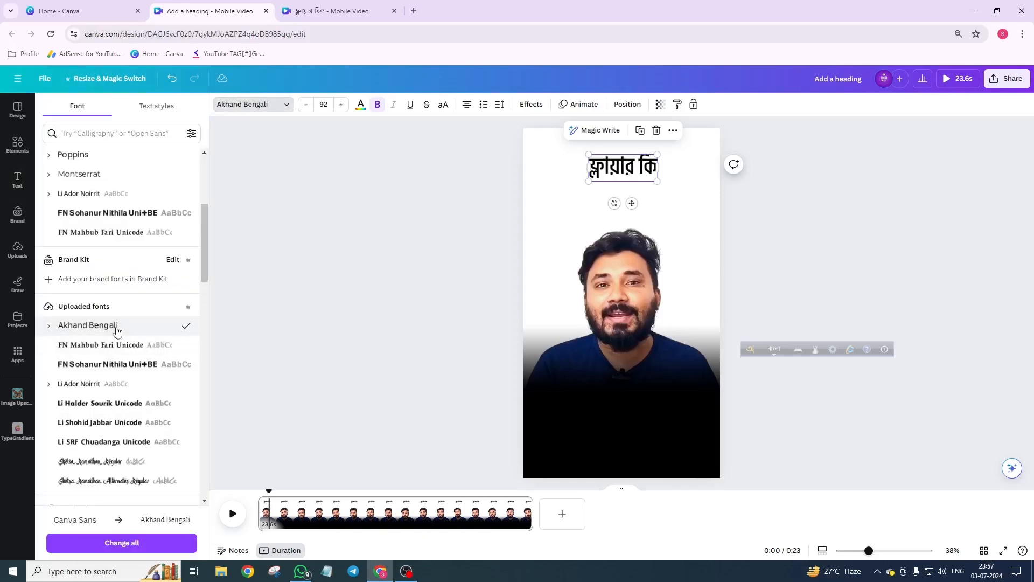
left_click(121, 346)
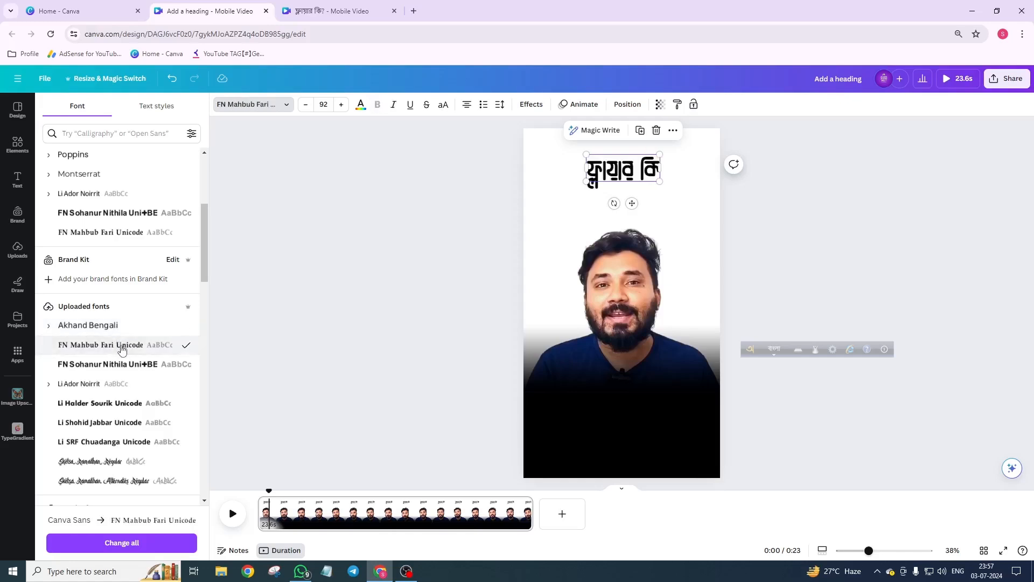
left_click(129, 365)
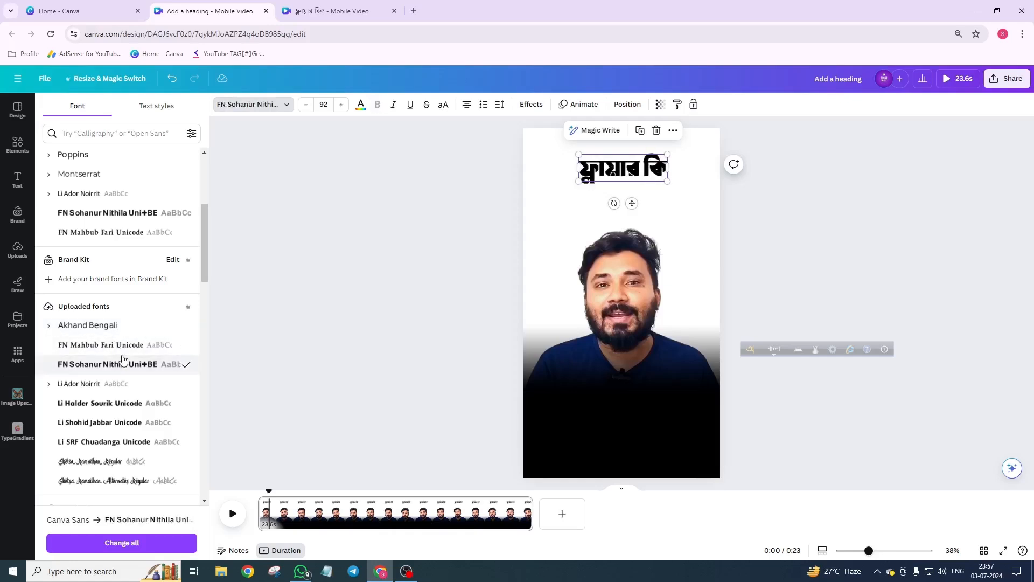
left_click(118, 410)
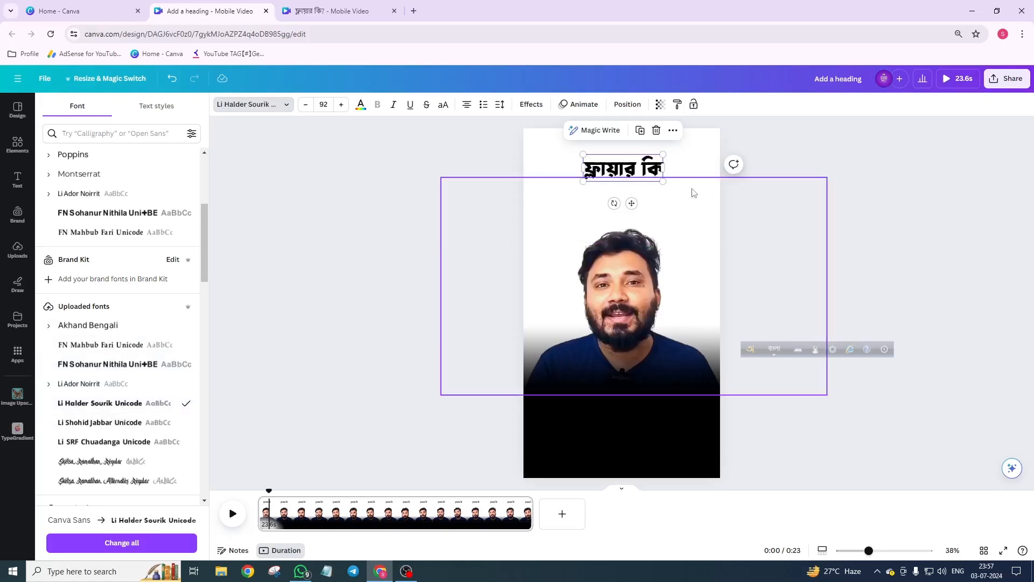
Step: Move the heading down onto the black bar and colour its text Yellow #ffde59
left_click_drag(633, 174, 626, 404)
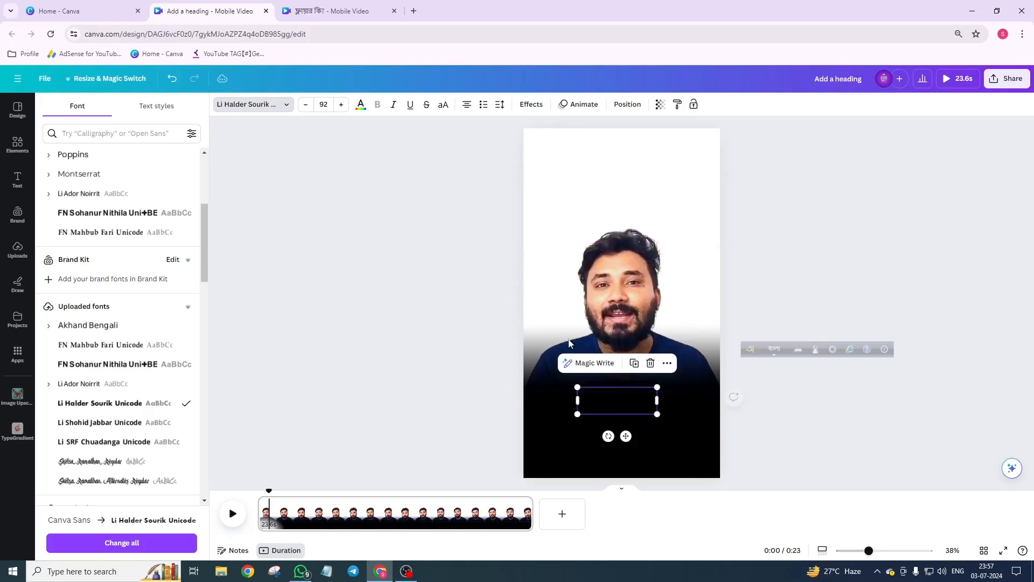
left_click(361, 104)
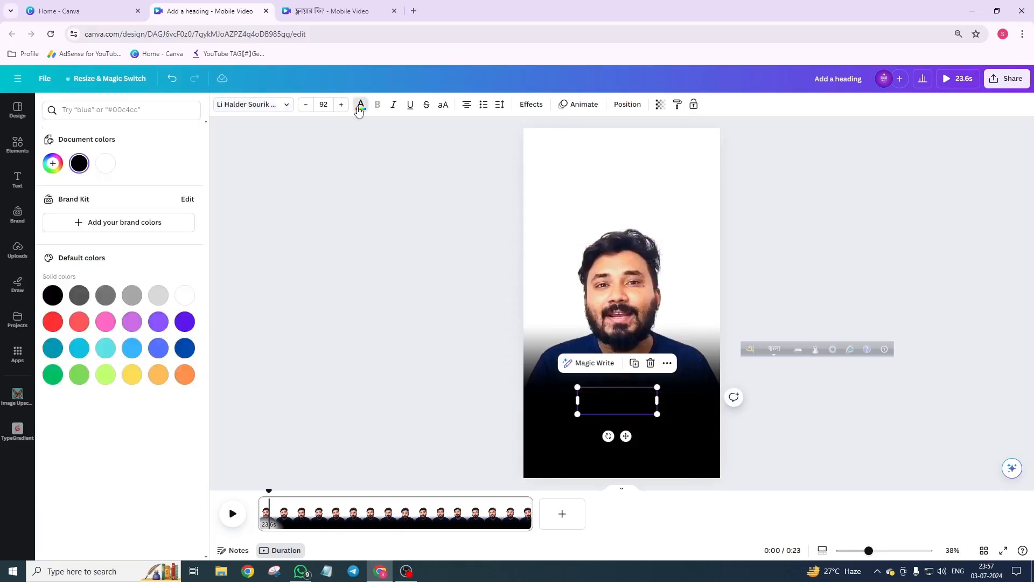
left_click(132, 374)
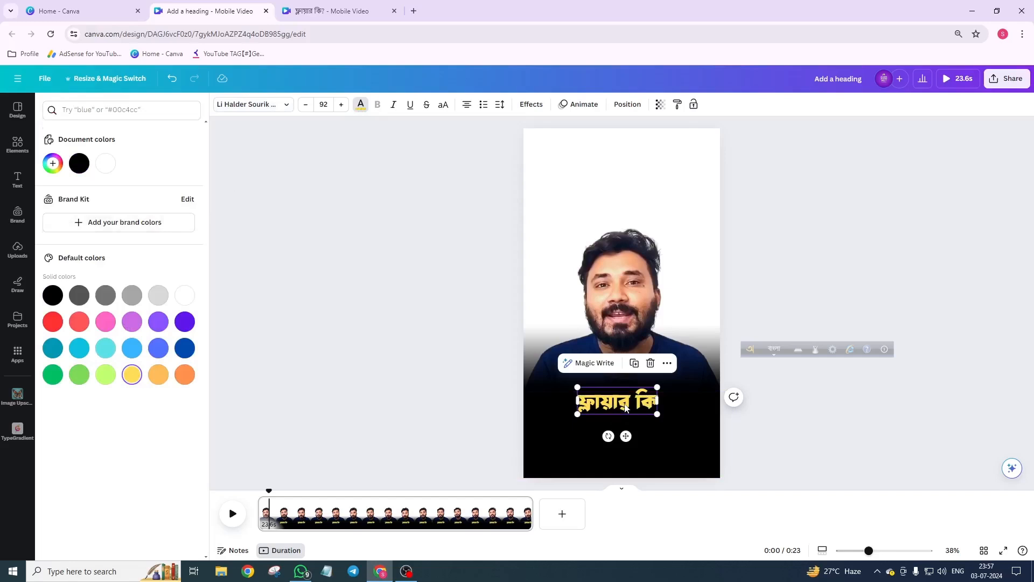
left_click_drag(624, 408, 636, 402)
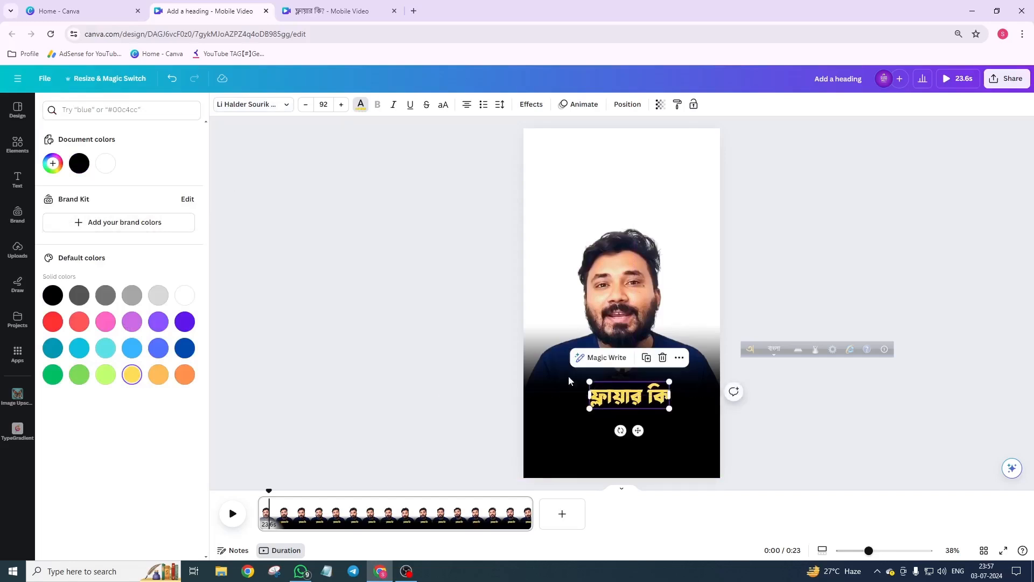
left_click(454, 360)
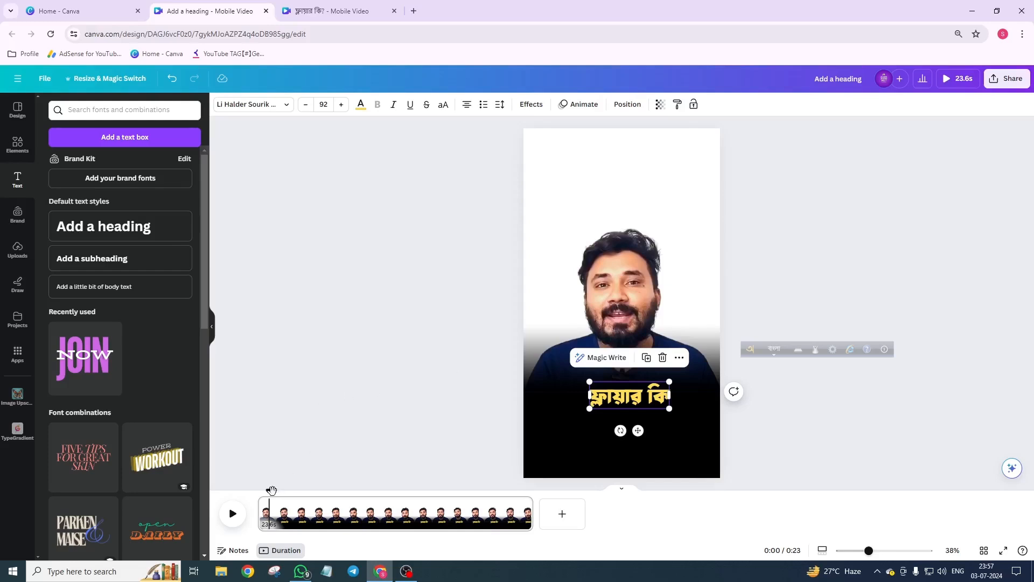
Step: Preview the video from the start, then return the playhead to the beginning
left_click_drag(269, 491, 253, 503)
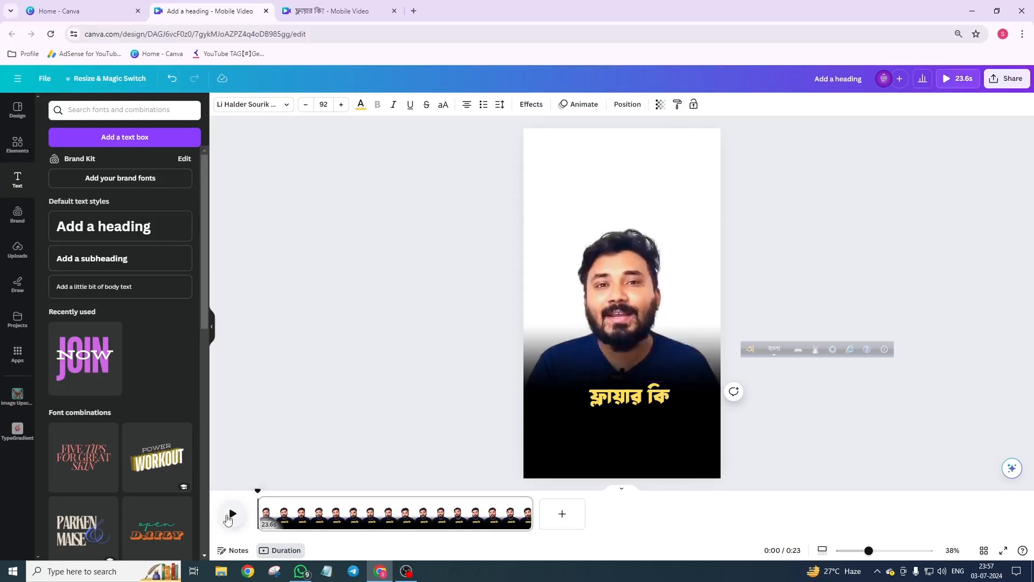
left_click(231, 516)
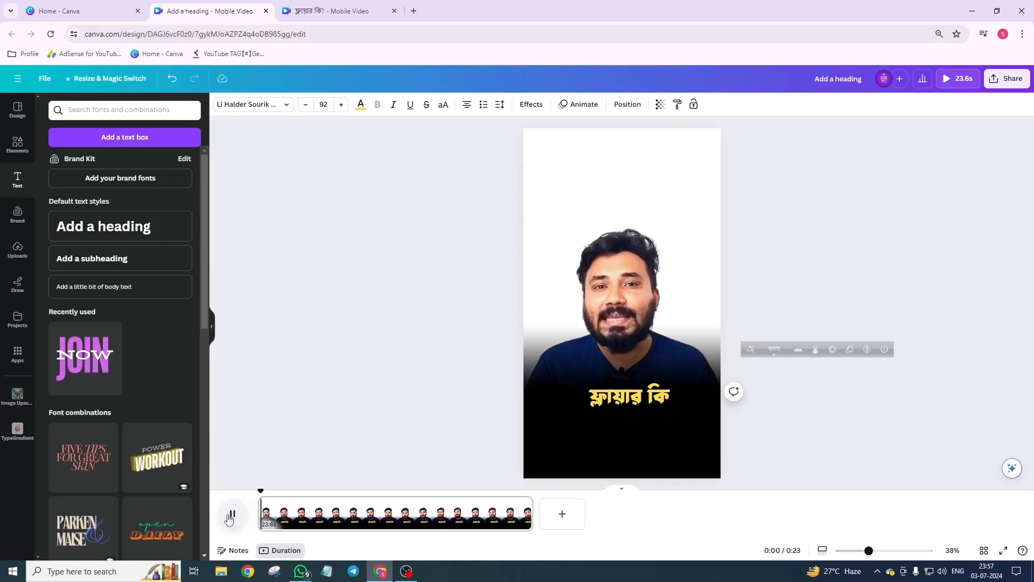
left_click(230, 514)
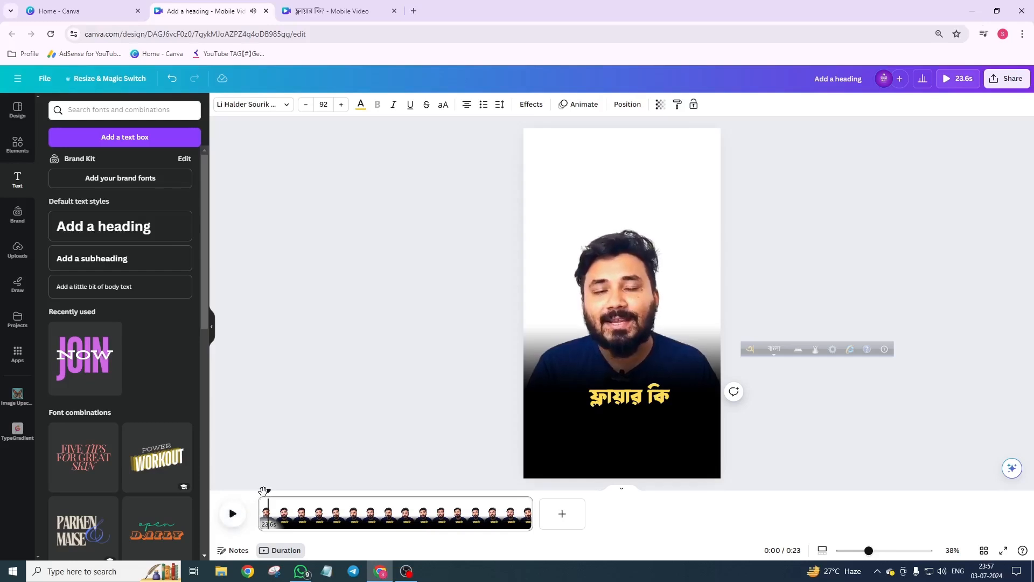
left_click_drag(262, 490, 258, 490)
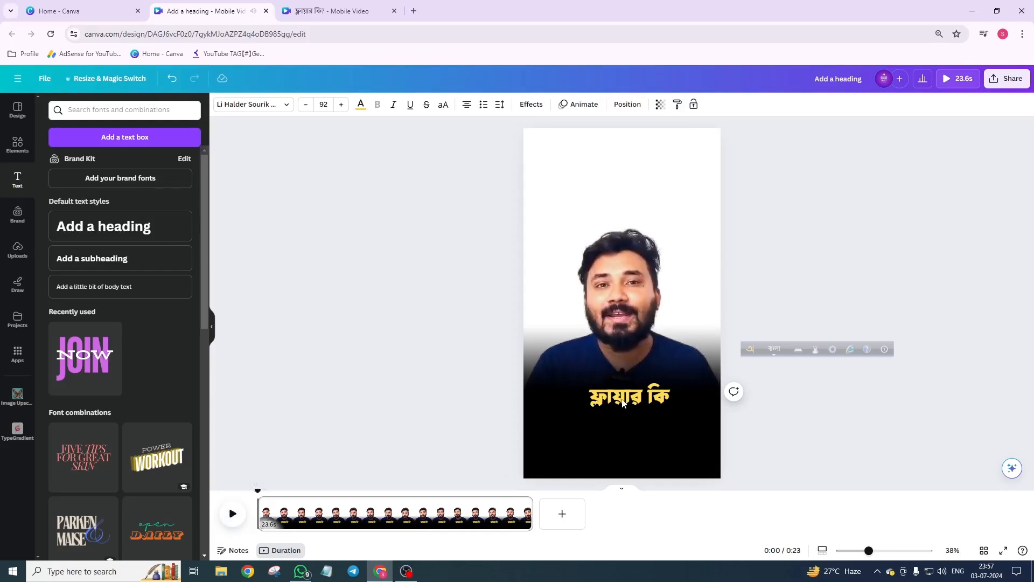
Step: Show the heading's timing track in the timeline
left_click(635, 407)
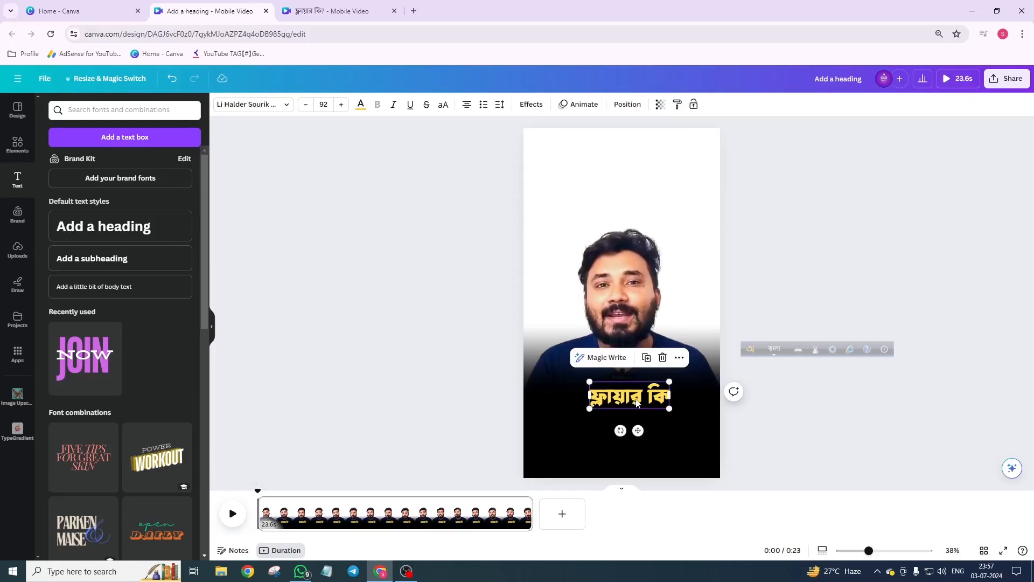
right_click(634, 403)
mouse_move(636, 401)
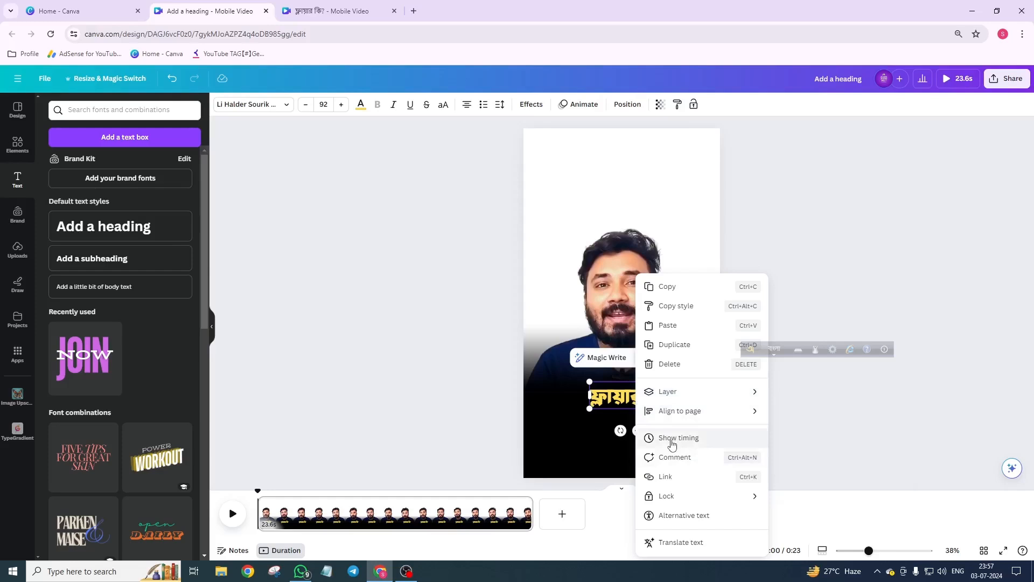
left_click(671, 439)
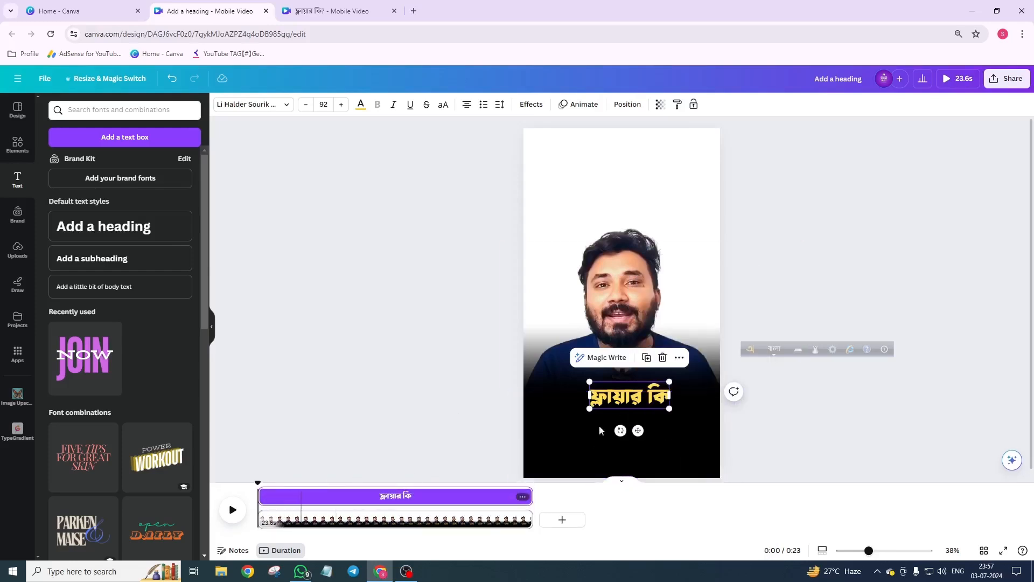
left_click_drag(744, 349, 744, 575)
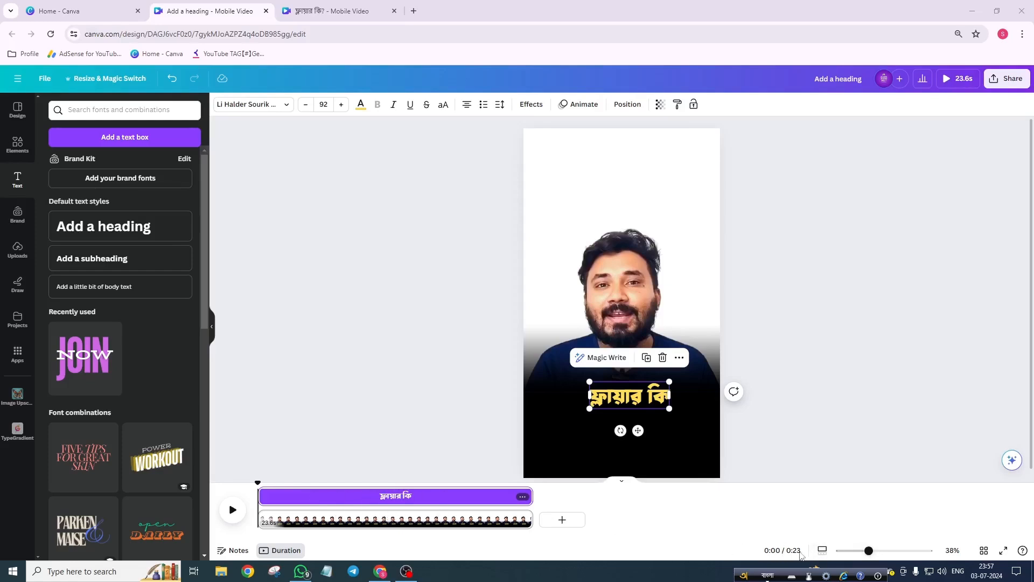
Step: Shorten the heading's timing so it appears only at the very start of the video
left_click(822, 553)
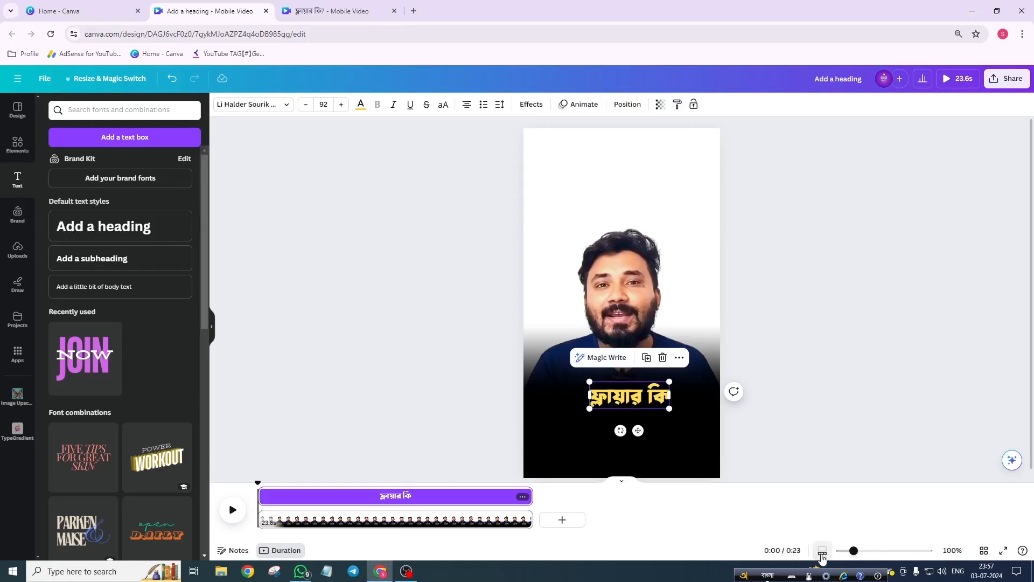
left_click_drag(854, 551, 974, 567)
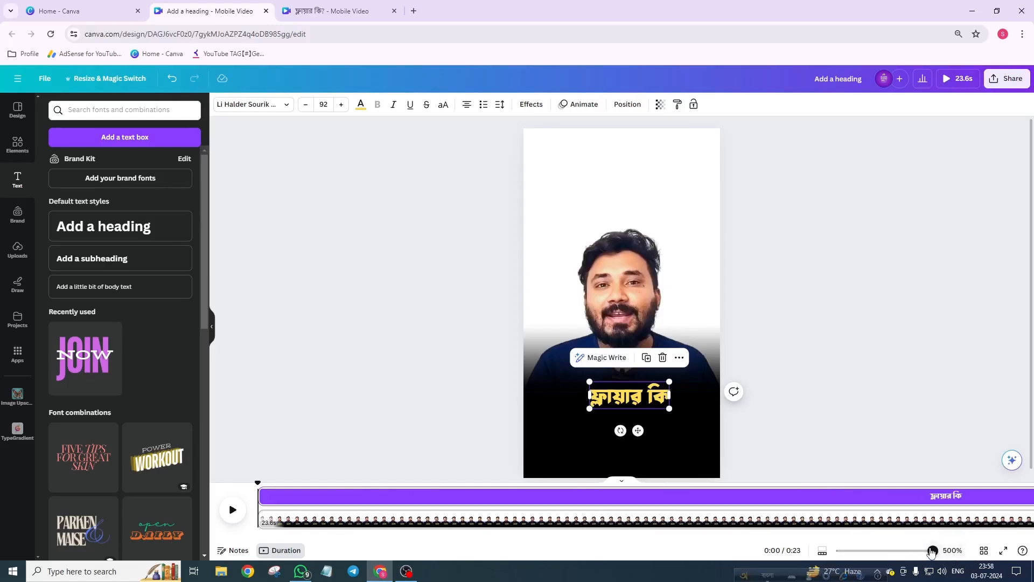
left_click_drag(932, 550, 884, 559)
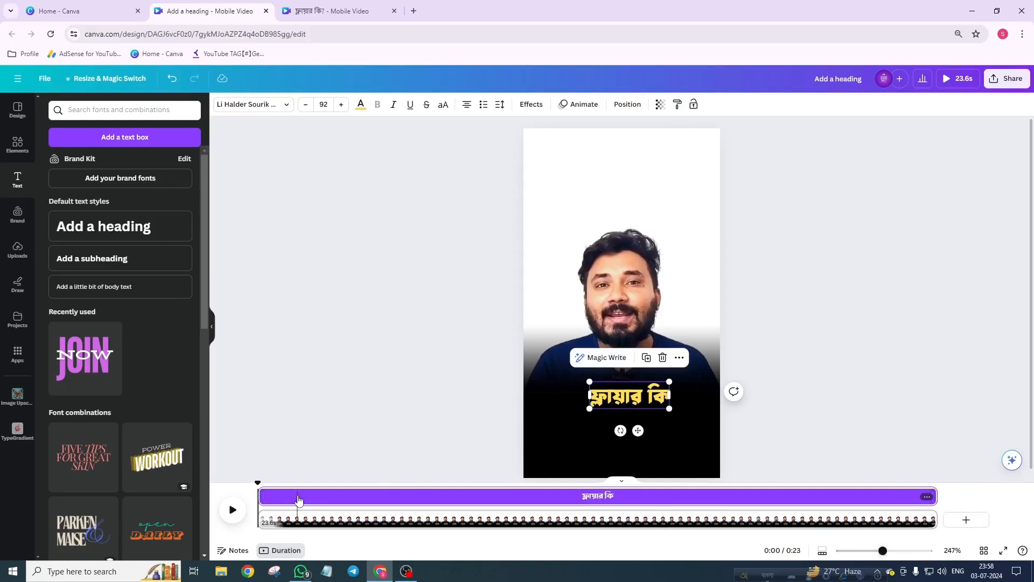
left_click(233, 510)
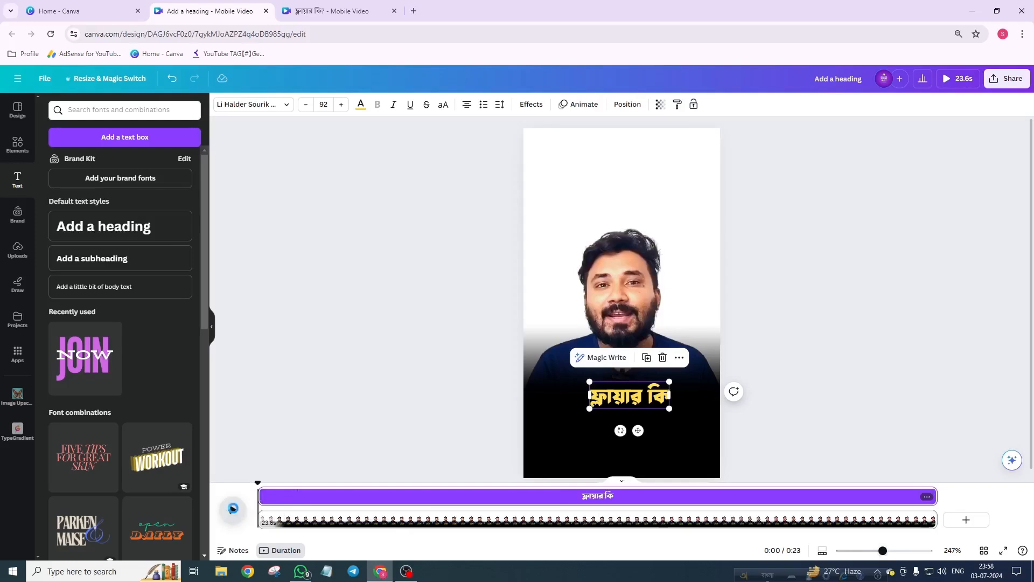
left_click(232, 510)
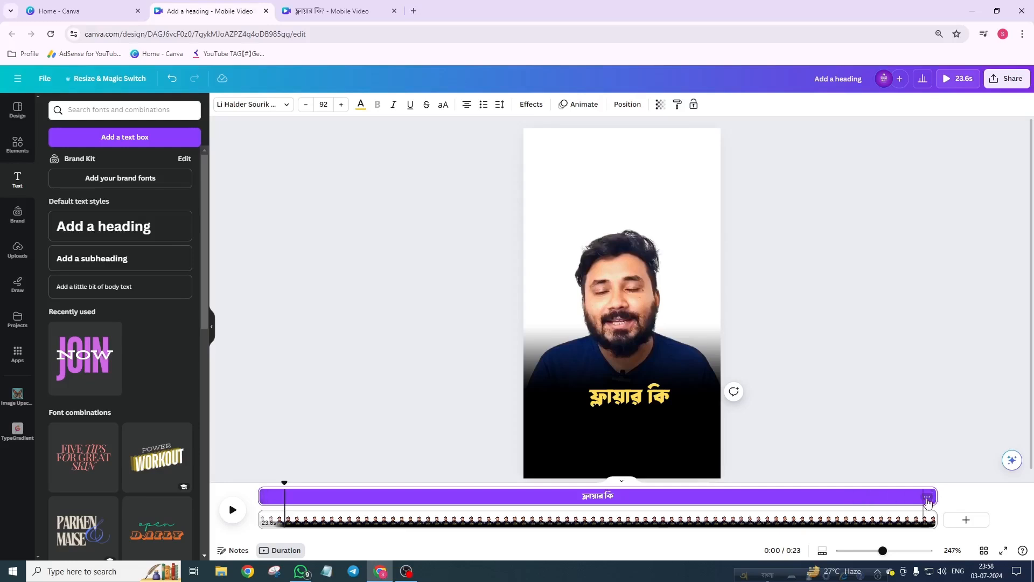
left_click_drag(934, 496, 284, 511)
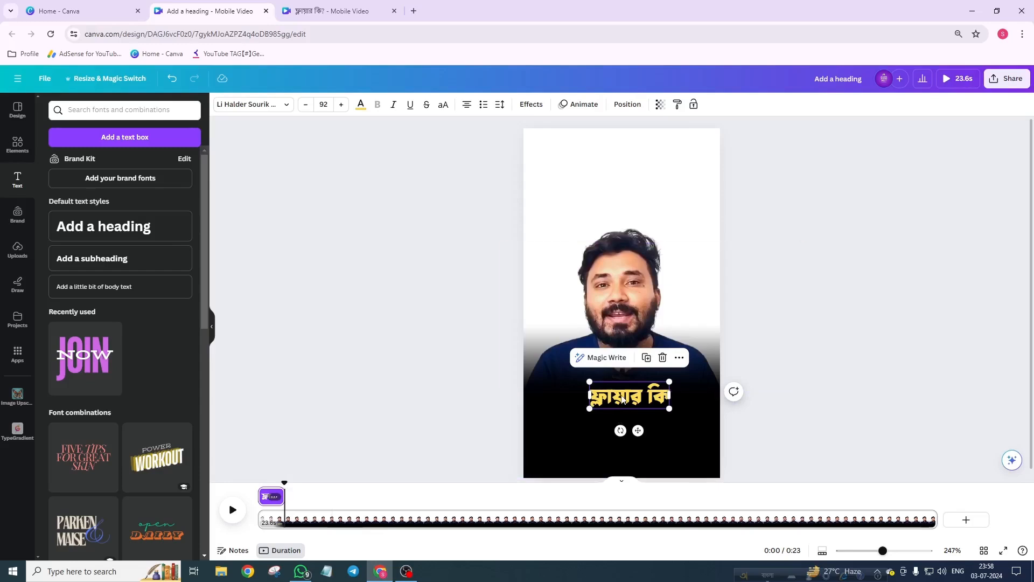
Step: Apply the Wipe text animation to the heading
left_click(567, 106)
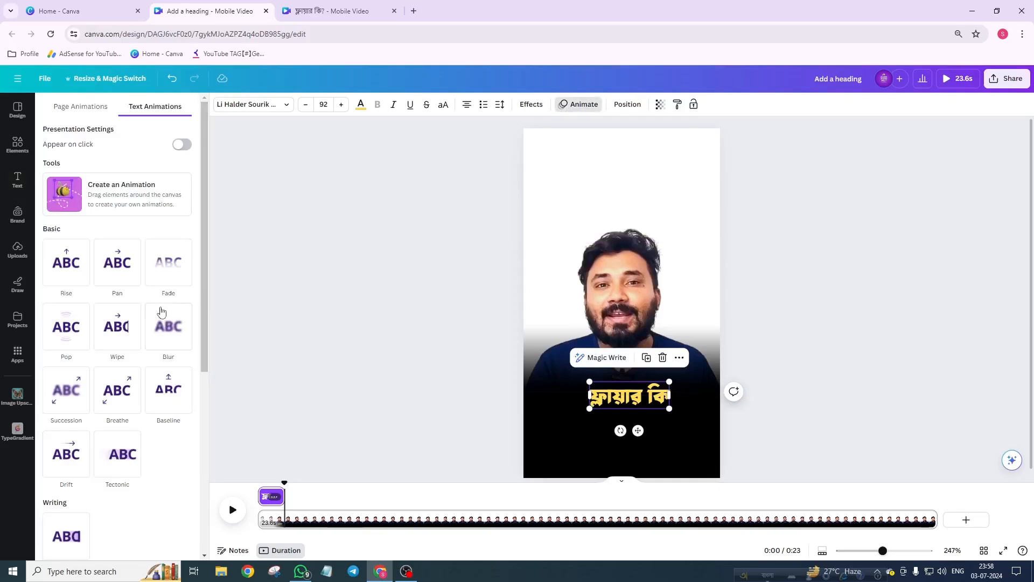
left_click(111, 336)
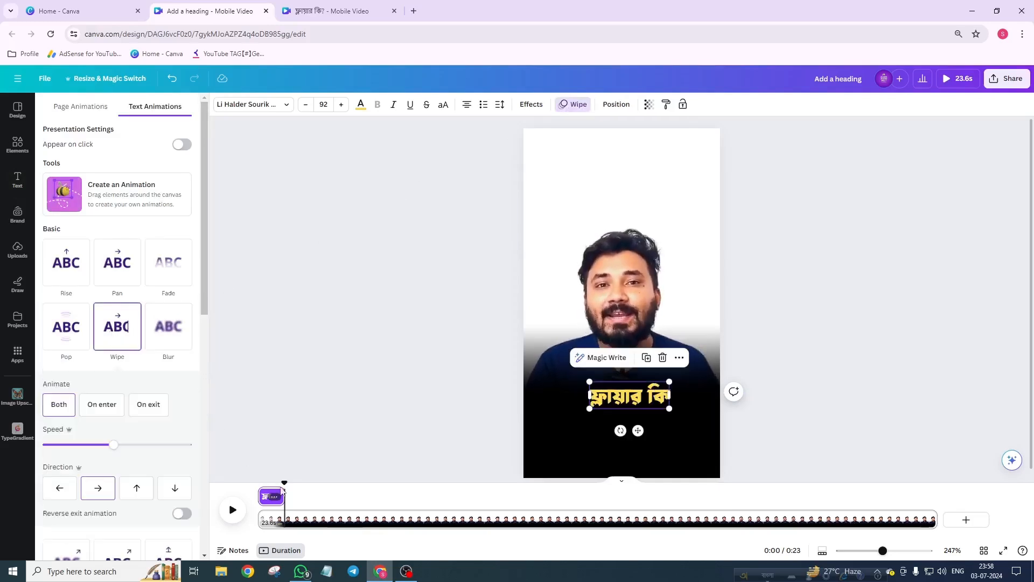
Step: Preview the heading's Wipe animation from the start of the video
left_click_drag(288, 482, 228, 498)
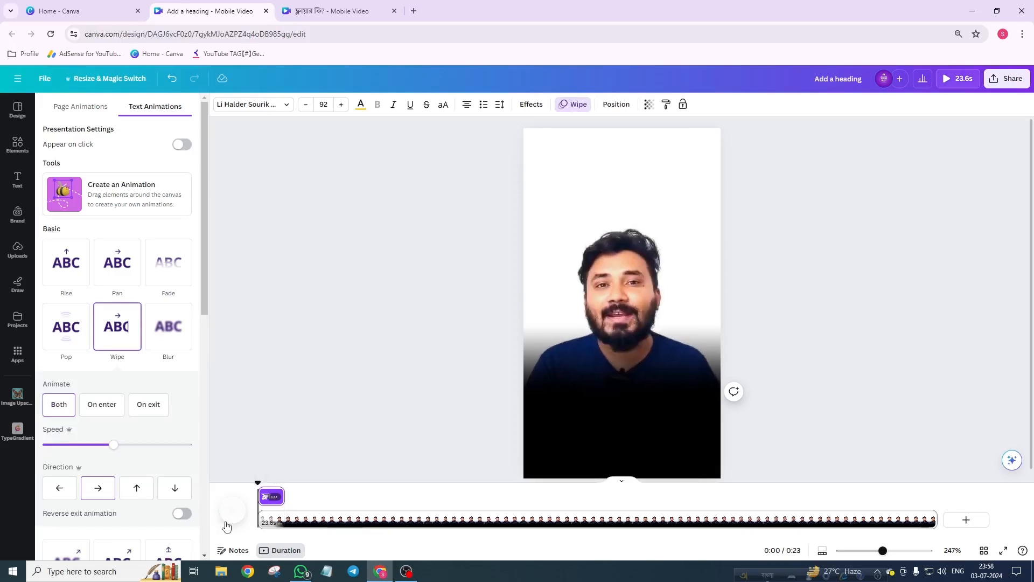
left_click(232, 512)
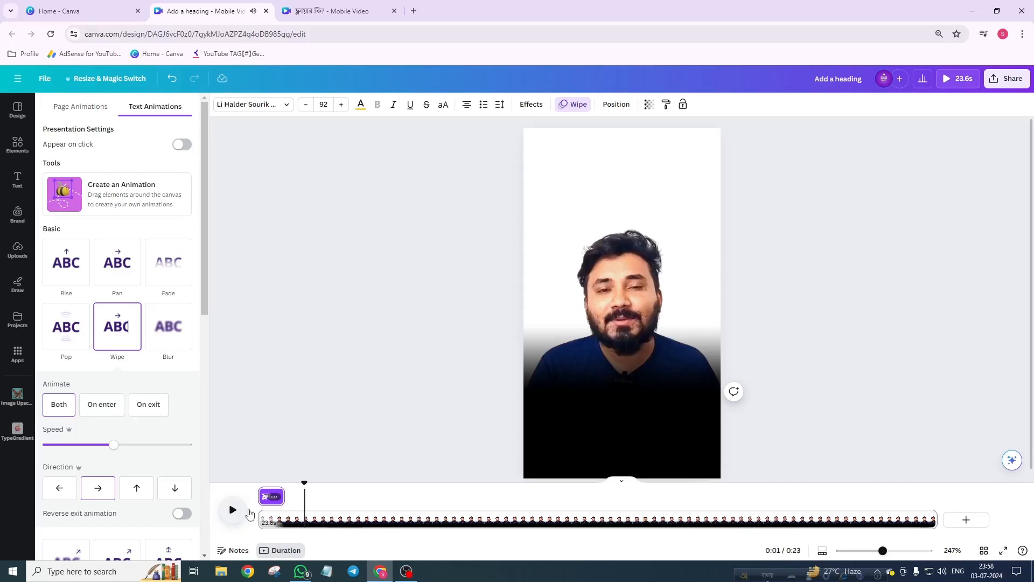
left_click_drag(305, 482, 278, 489)
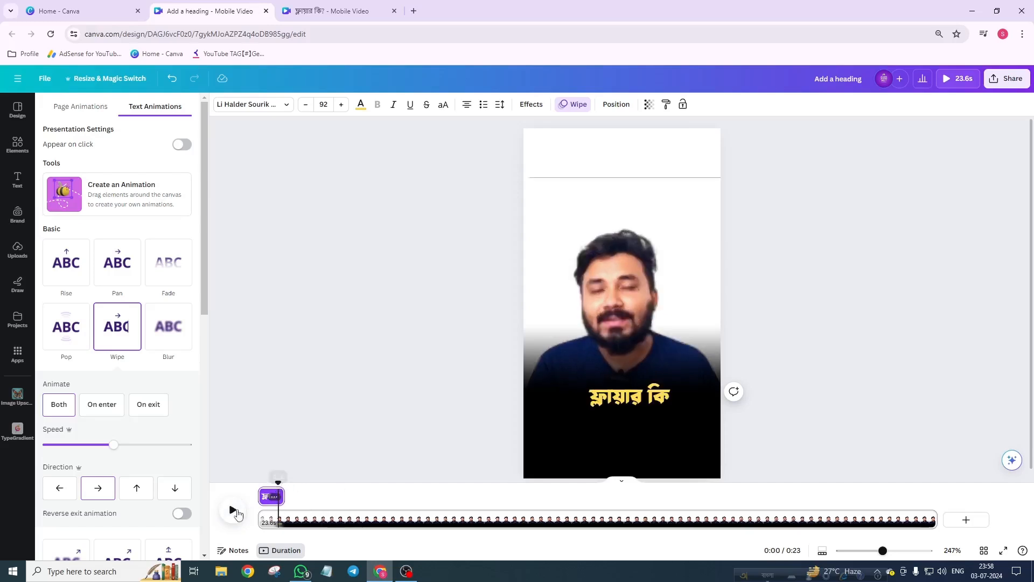
left_click(232, 509)
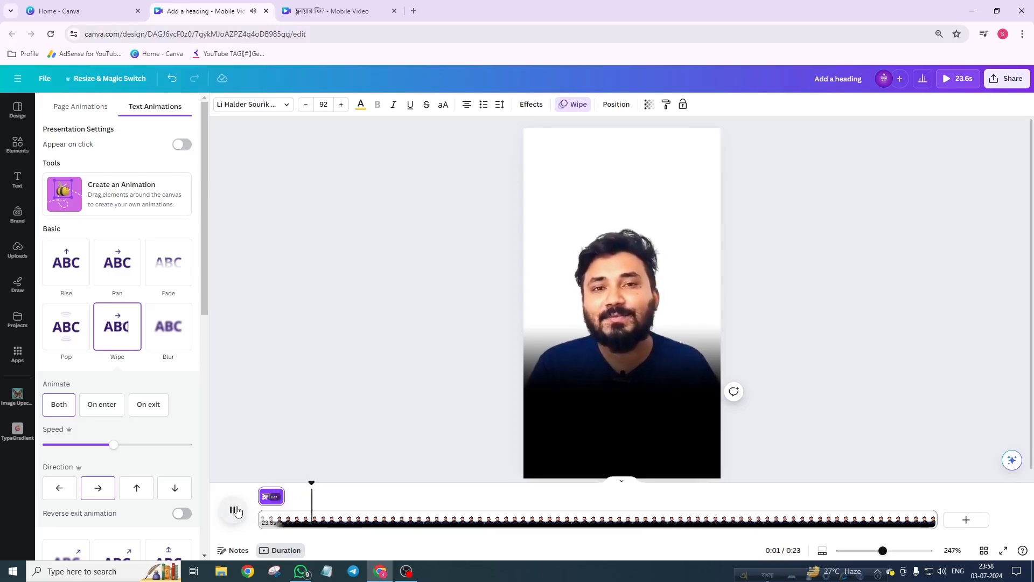
left_click(233, 509)
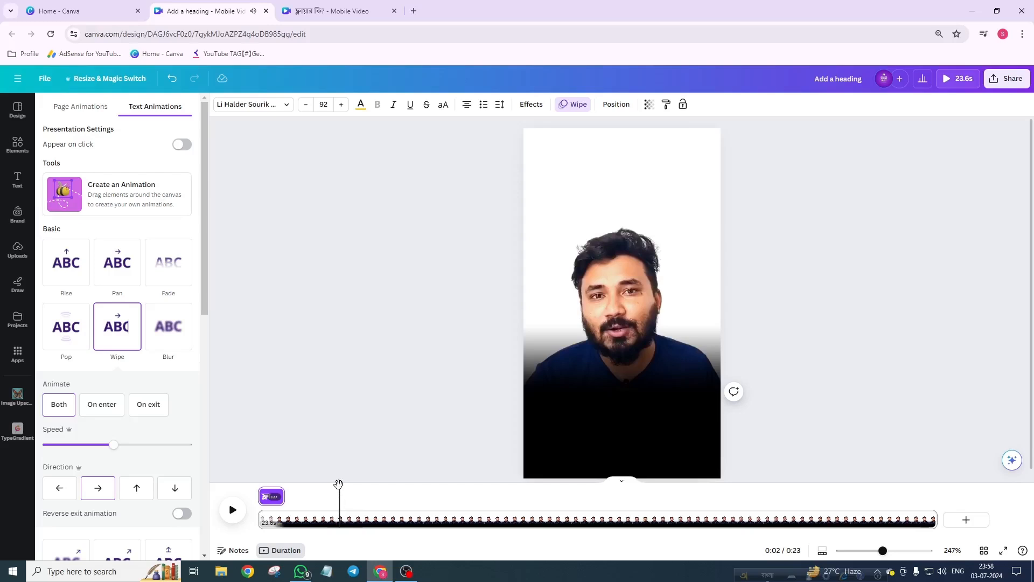
left_click_drag(338, 481, 267, 480)
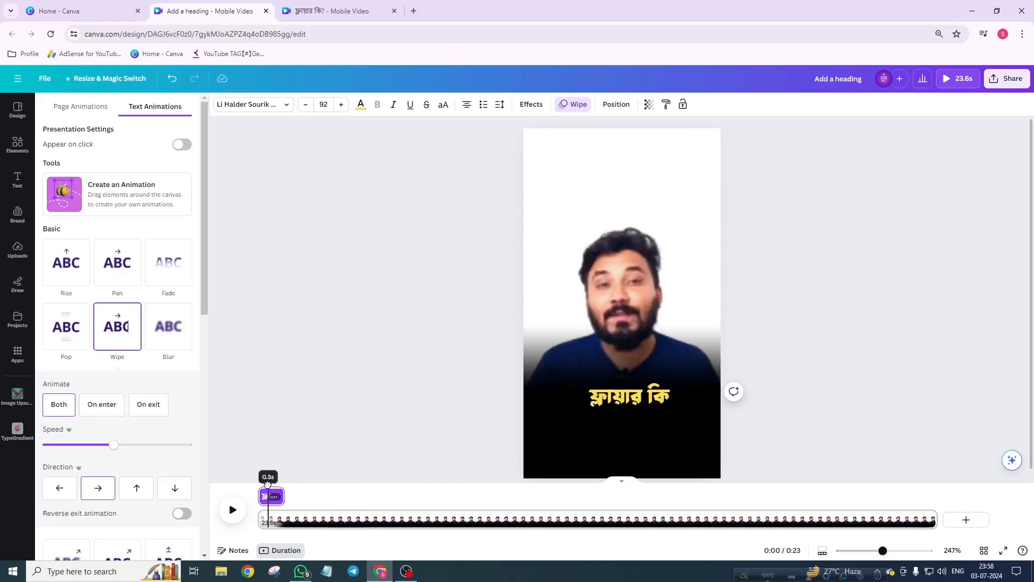
Step: Duplicate the heading and move the copy up near the top of the video
left_click(623, 397)
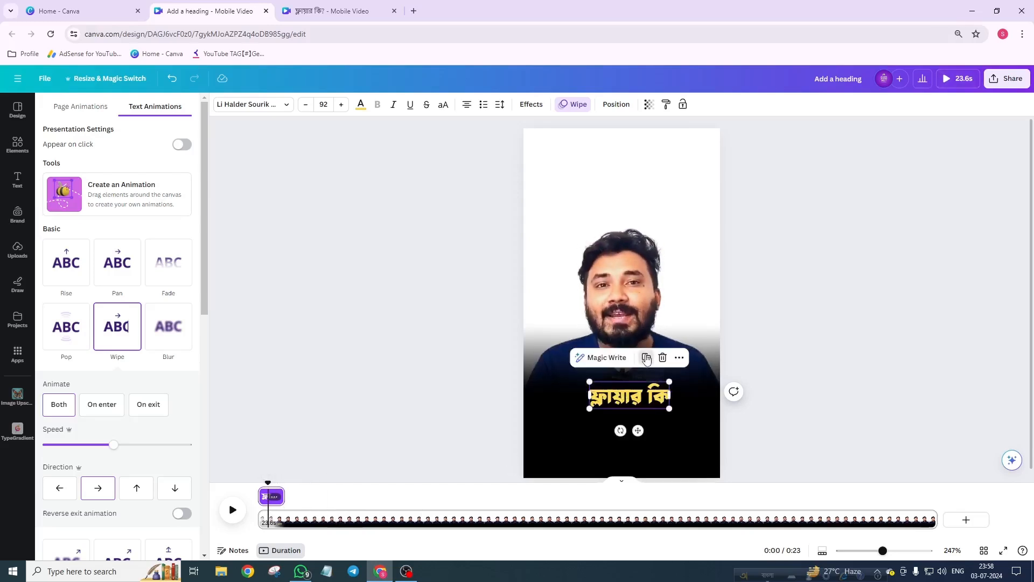
key("ctrl+d")
left_click_drag(624, 399, 594, 165)
Step: Retype the copy as 'এটা জানাটা আমাদের ভীষণ জরুরী' and widen its text box
double_click(594, 166)
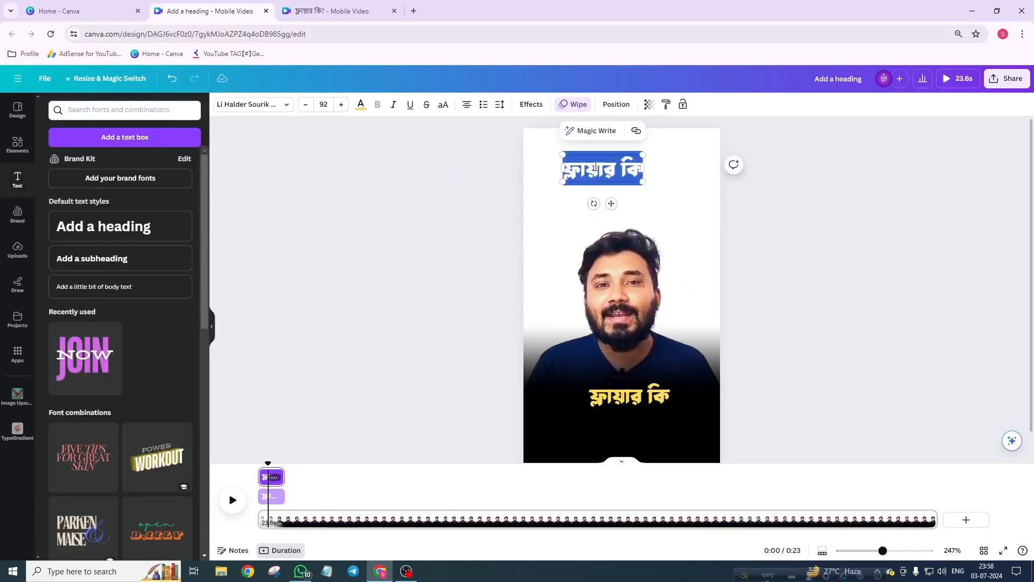
type("e")
type("a jana")
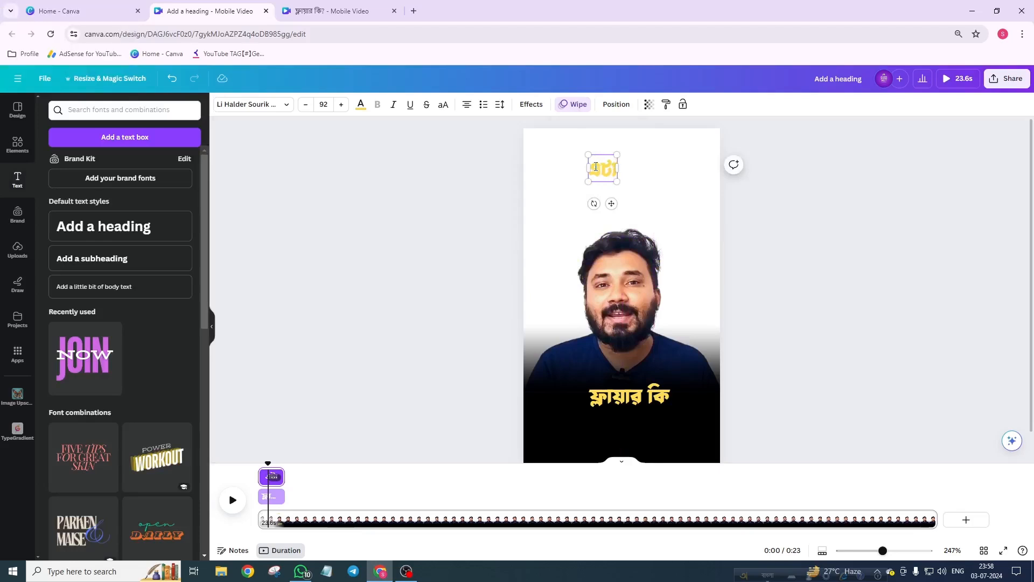
type("ta amader")
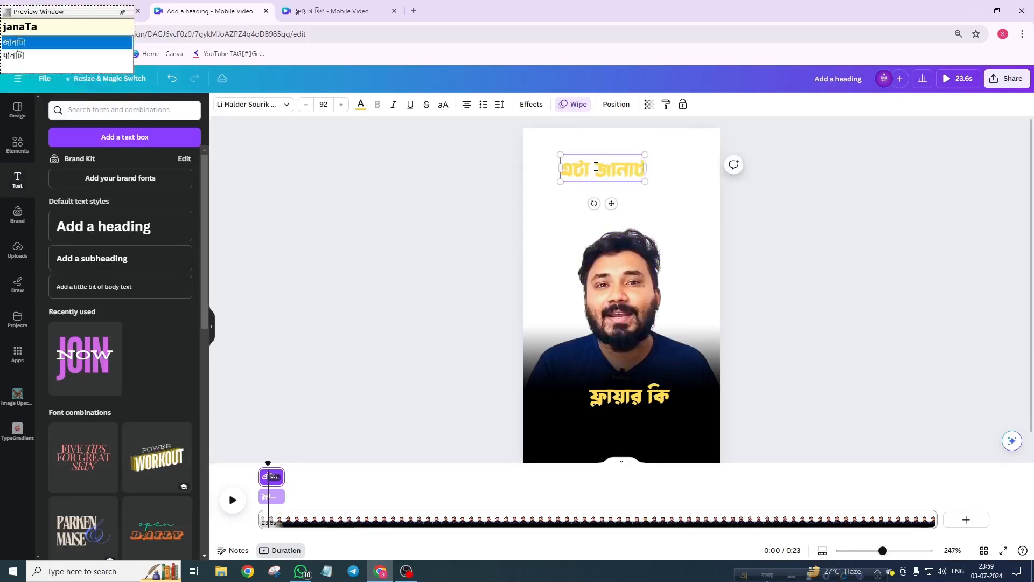
type(" vIsh")
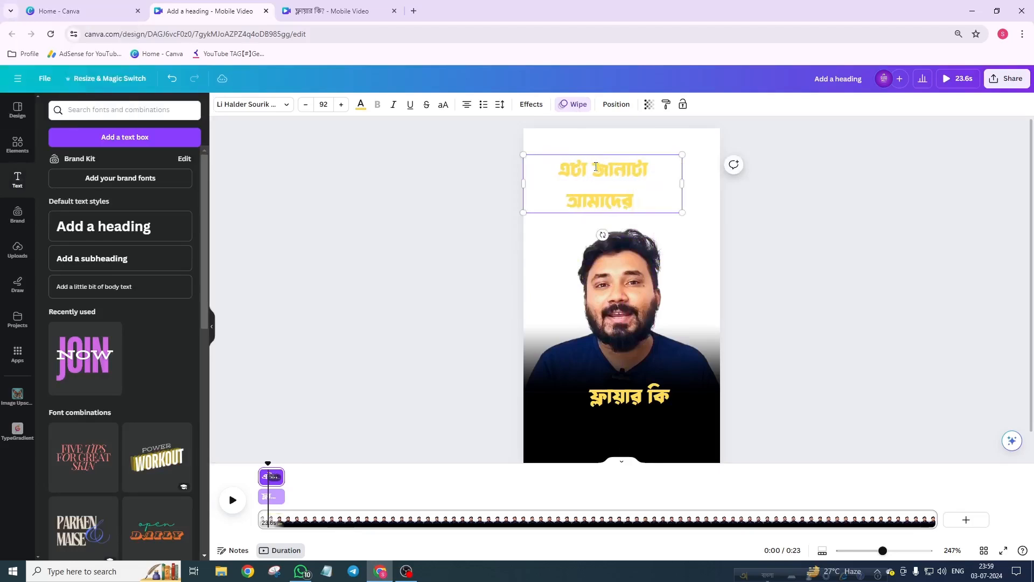
type("on")
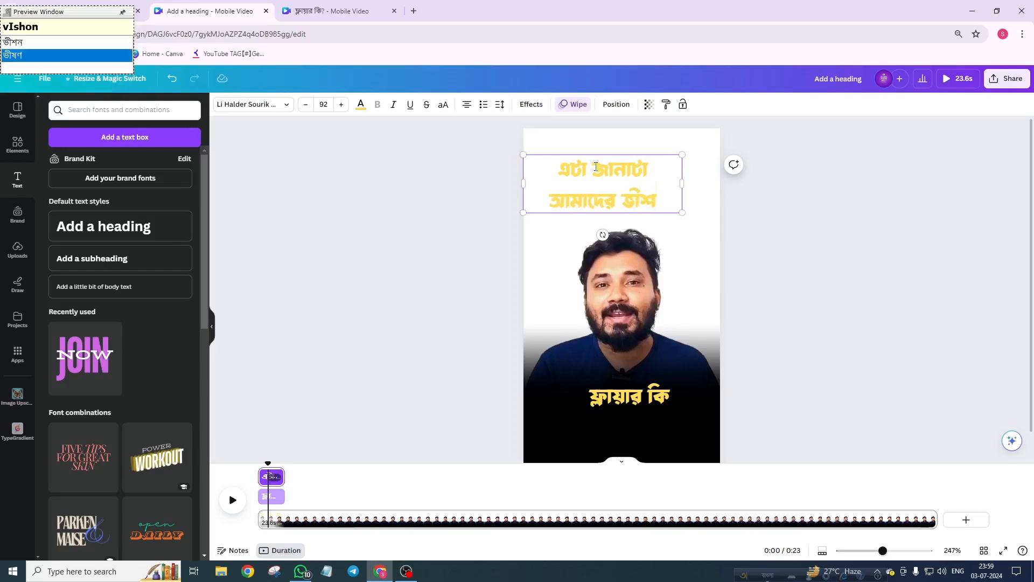
type(" jor")
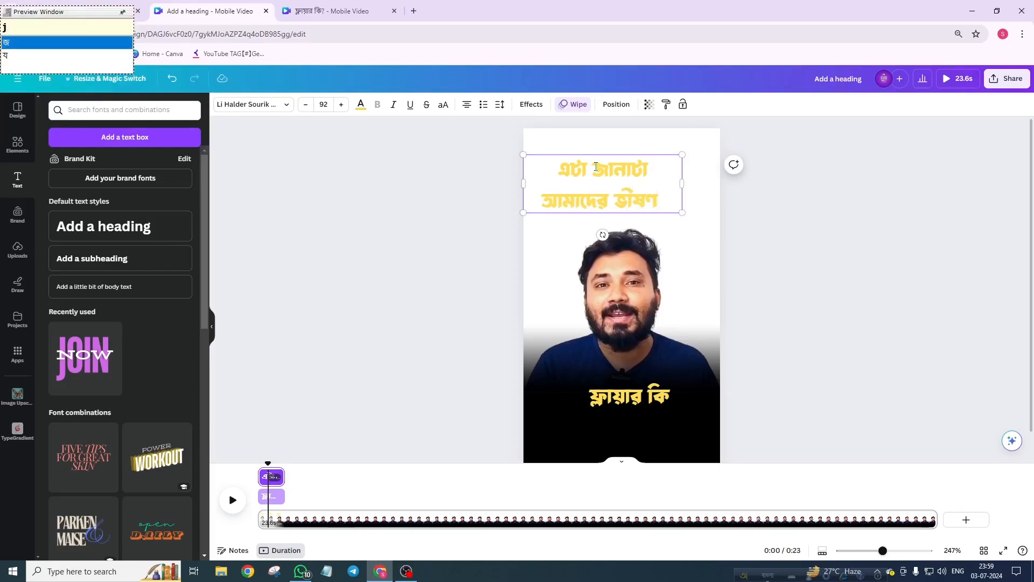
type("urI")
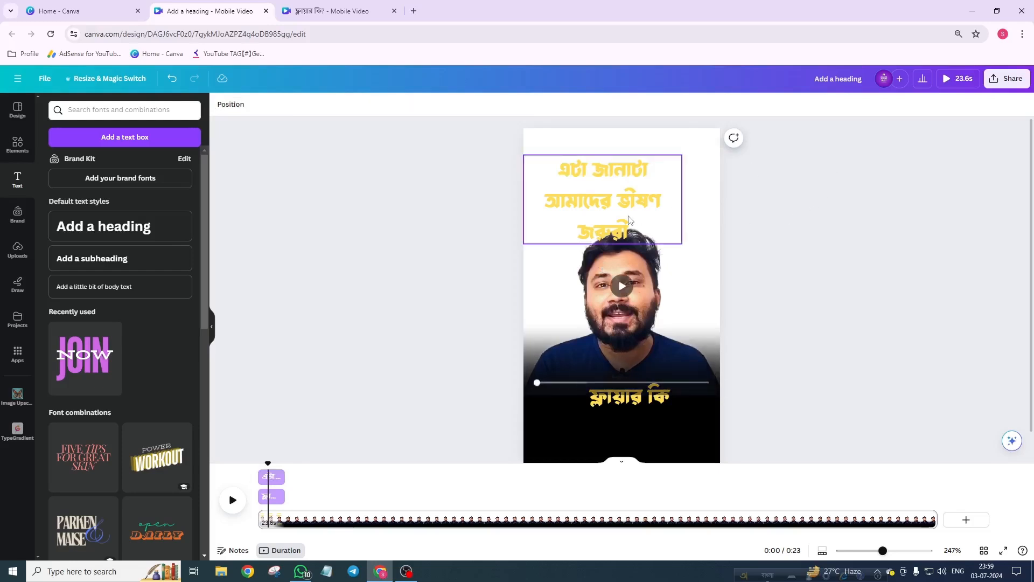
left_click_drag(684, 198, 711, 202)
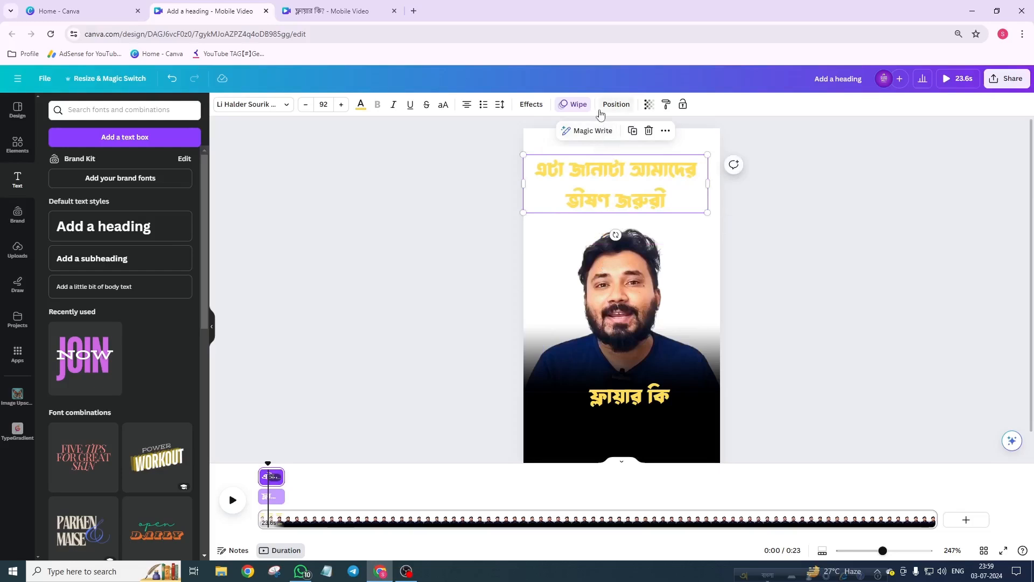
Step: Reduce the new text's line spacing and move it onto the black bar over the first heading
left_click(500, 105)
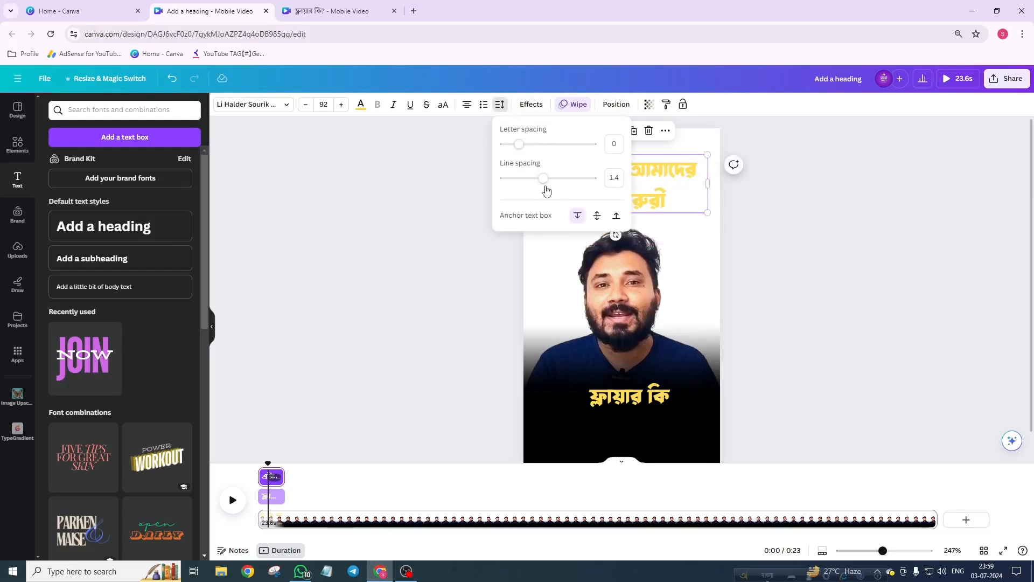
mouse_move(542, 181)
left_mouse_down()
mouse_move(516, 185)
mouse_move(531, 180)
left_mouse_up()
left_click(776, 216)
left_click_drag(646, 184, 651, 396)
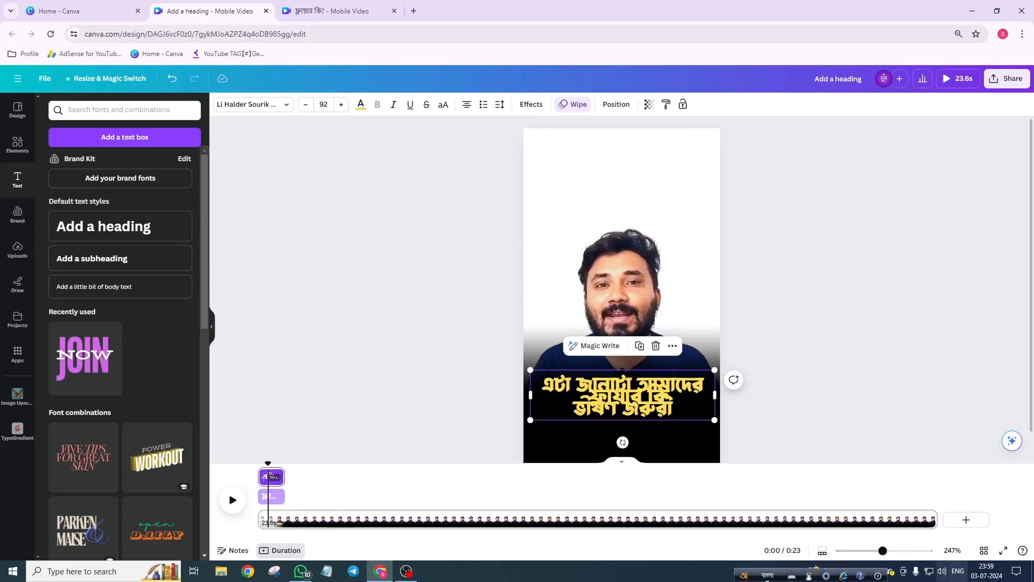
Step: Place the new text's clip right after the first heading in the timeline and extend it to about 1.8 s
left_click_drag(914, 553, 936, 551)
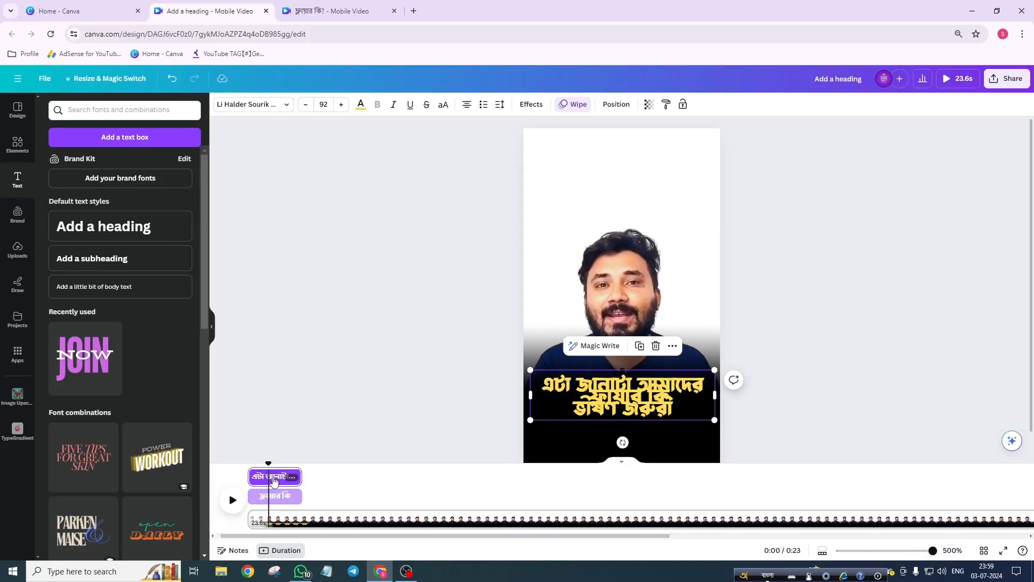
left_click_drag(274, 479, 338, 484)
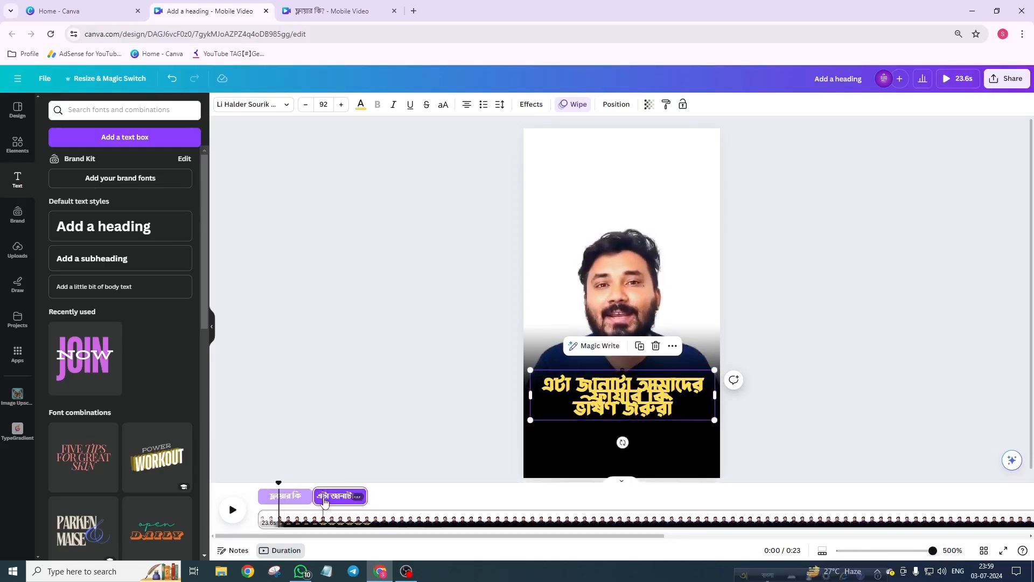
left_click(230, 509)
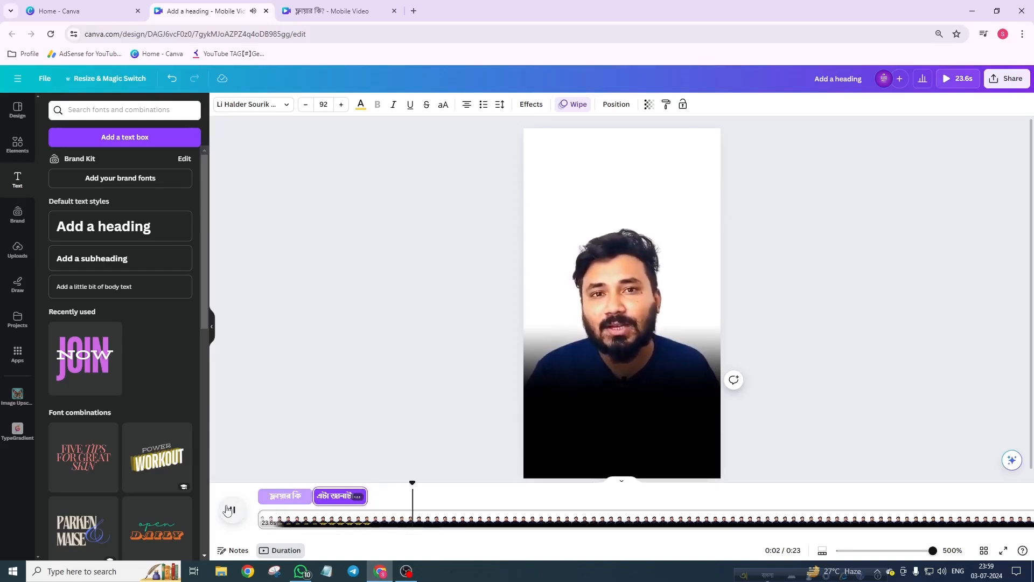
left_click(231, 510)
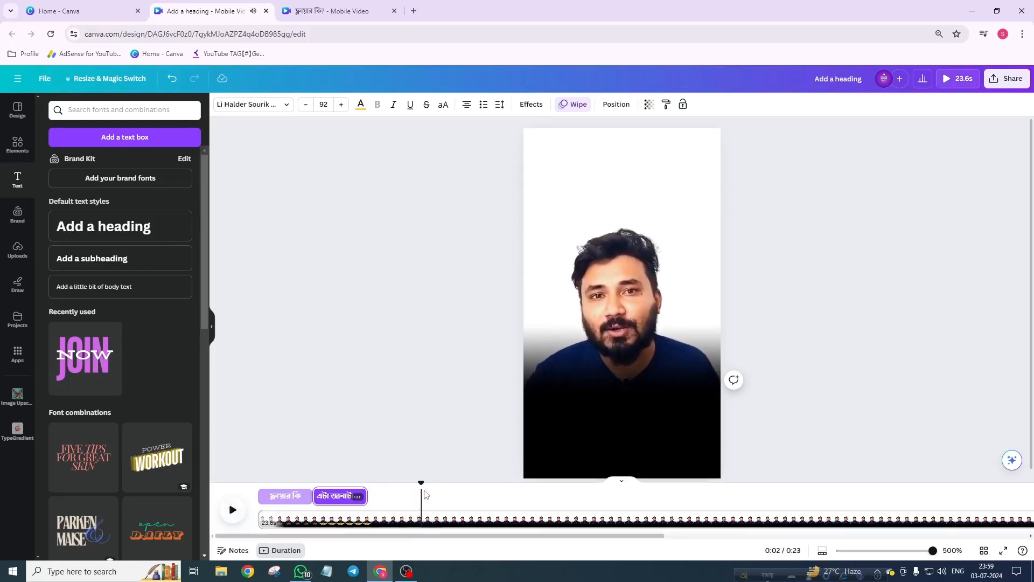
left_click_drag(368, 495, 421, 502)
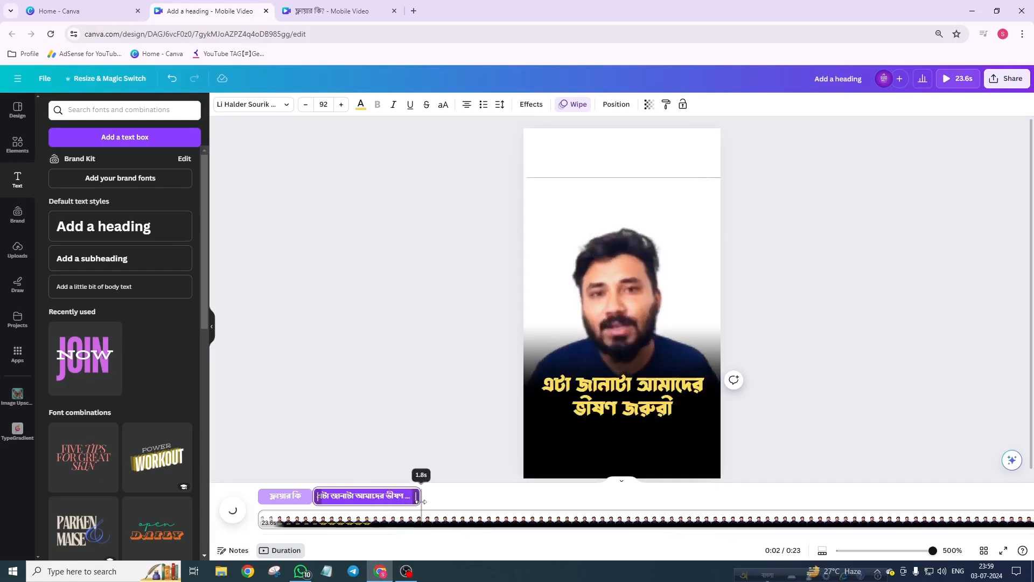
Step: Preview the two headings playing one after the other
left_click(269, 489)
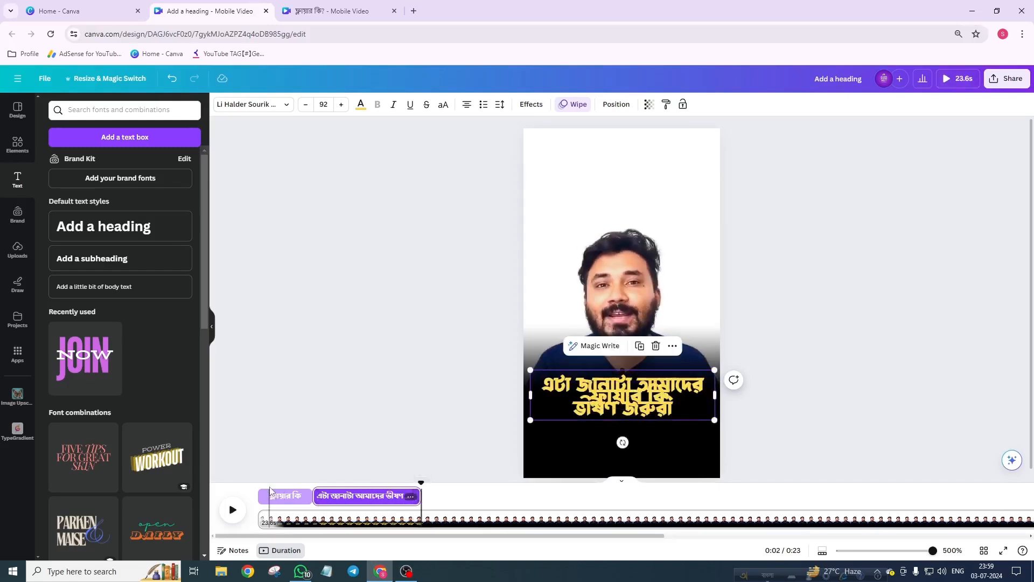
left_click(234, 514)
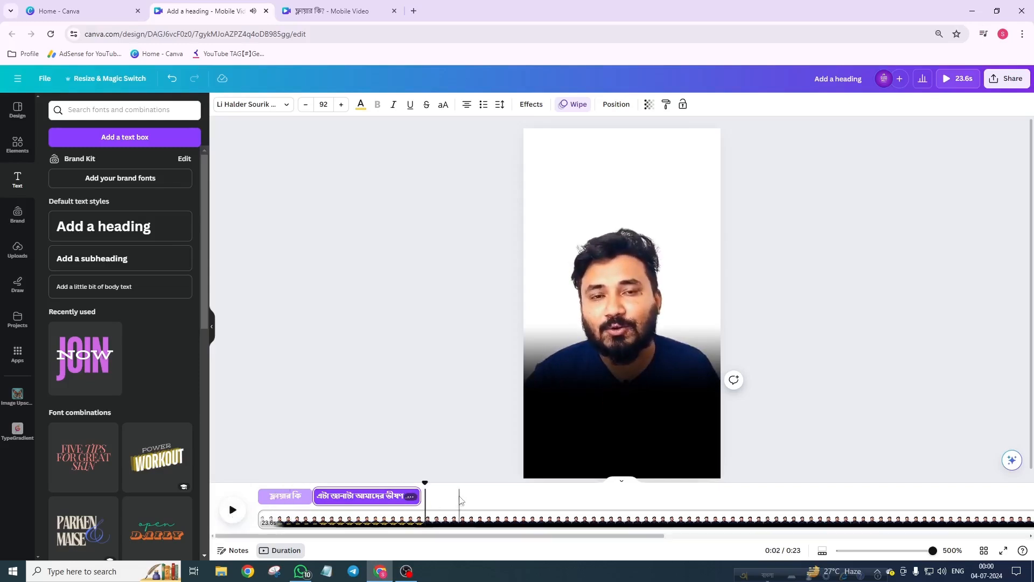
left_click(416, 486)
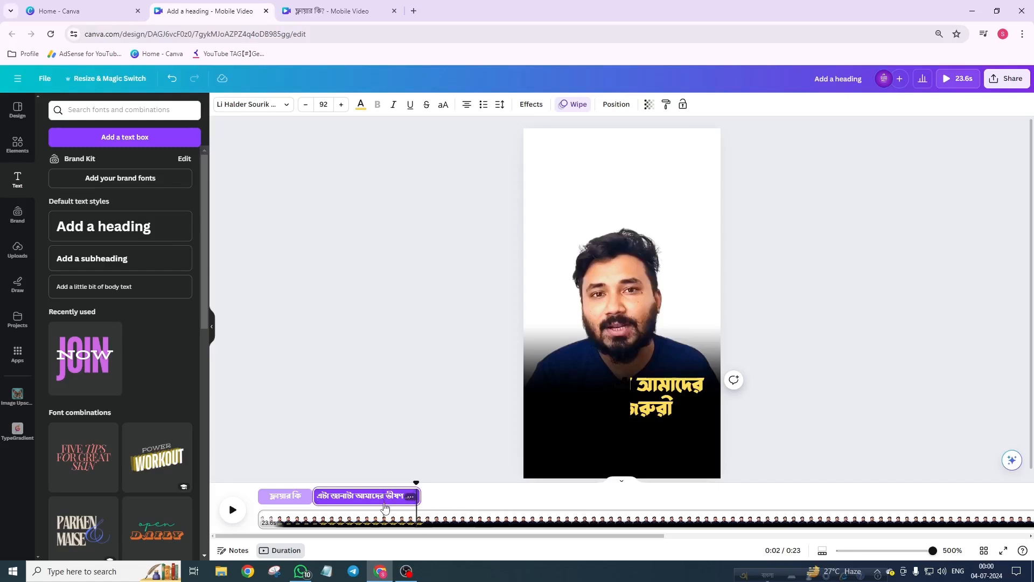
key("space")
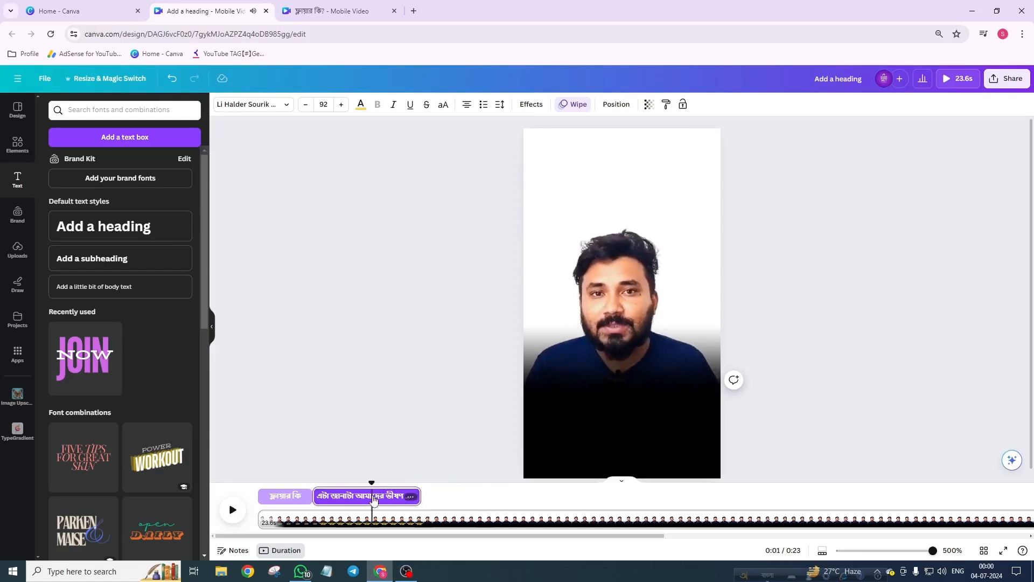
Step: Duplicate the second heading and move the copy up above the presenter
left_click(633, 403)
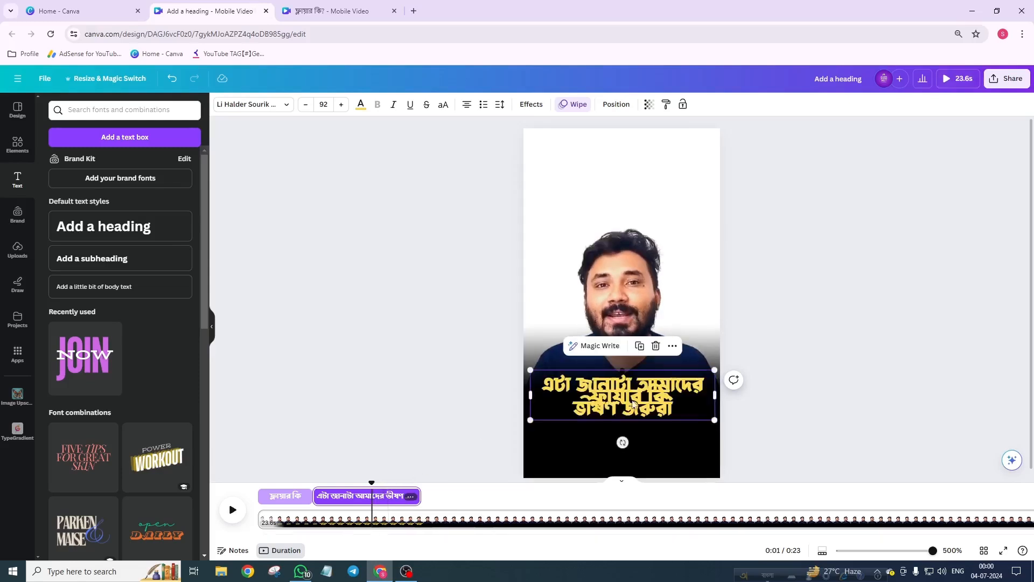
left_click(640, 346)
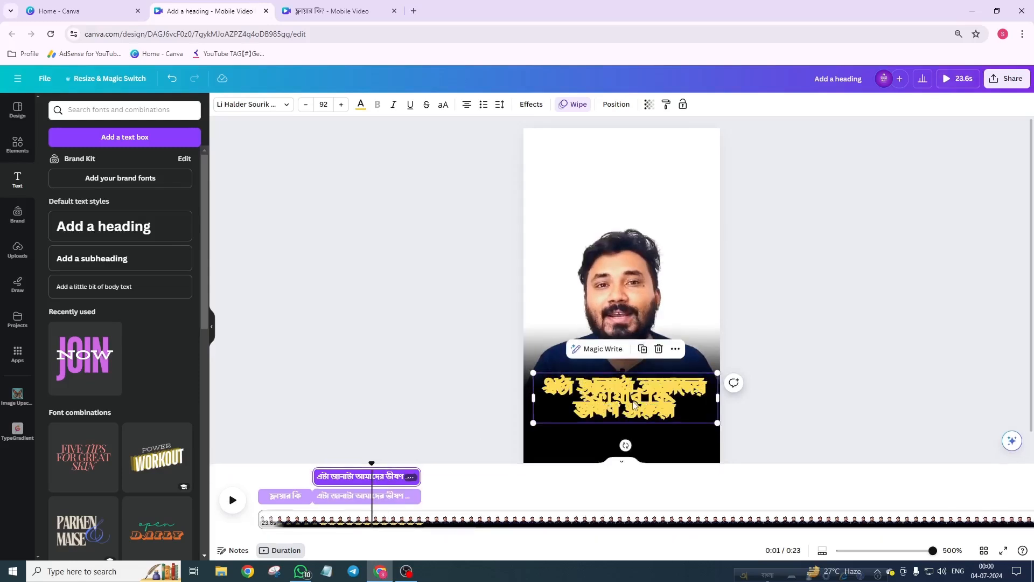
left_click_drag(633, 407, 634, 234)
Step: Retype the copy as 'তার কারন হচ্ছে' and shrink its box to fit the text
double_click(633, 231)
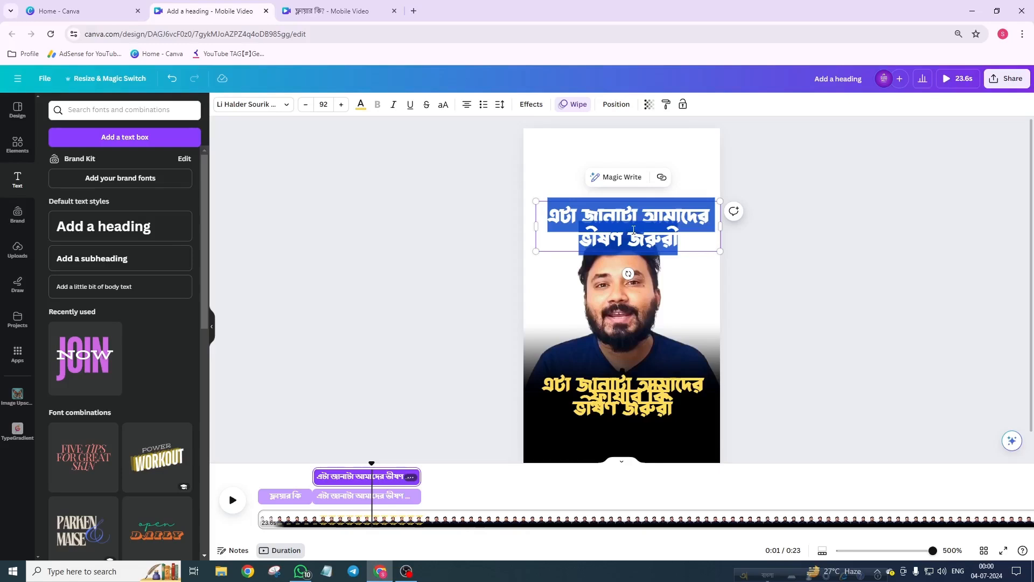
type("tar ka")
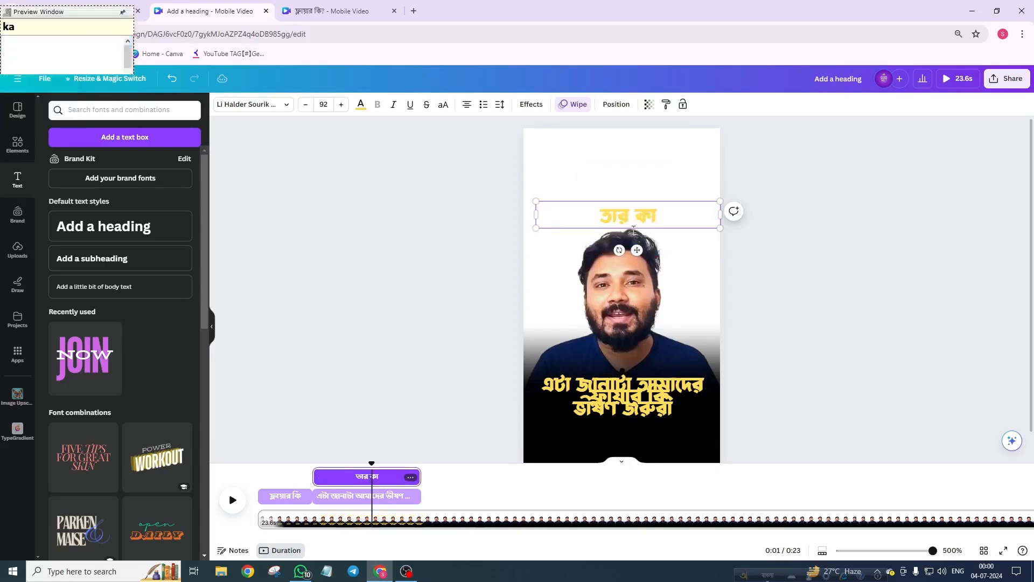
type("ron hoc")
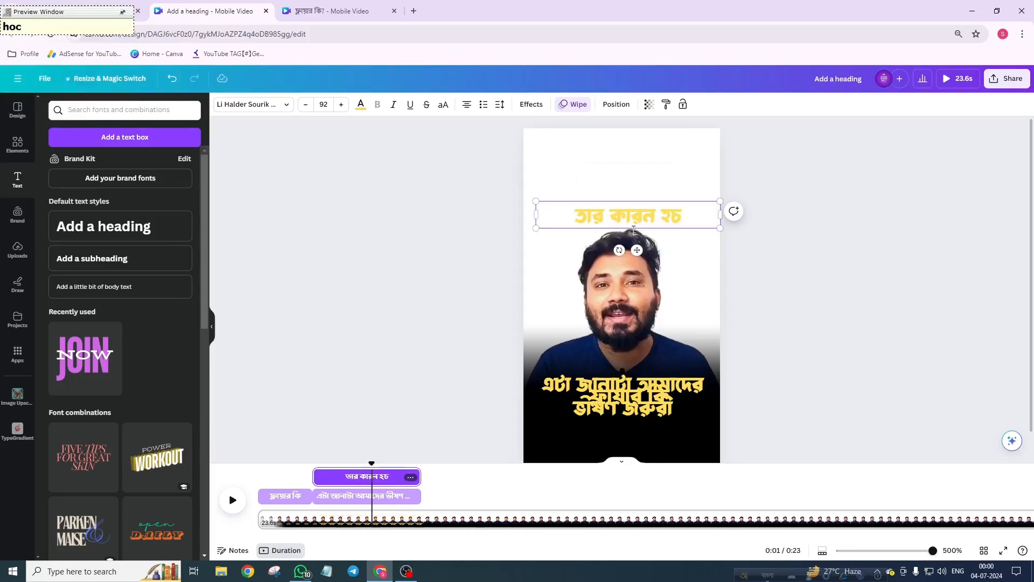
type("che")
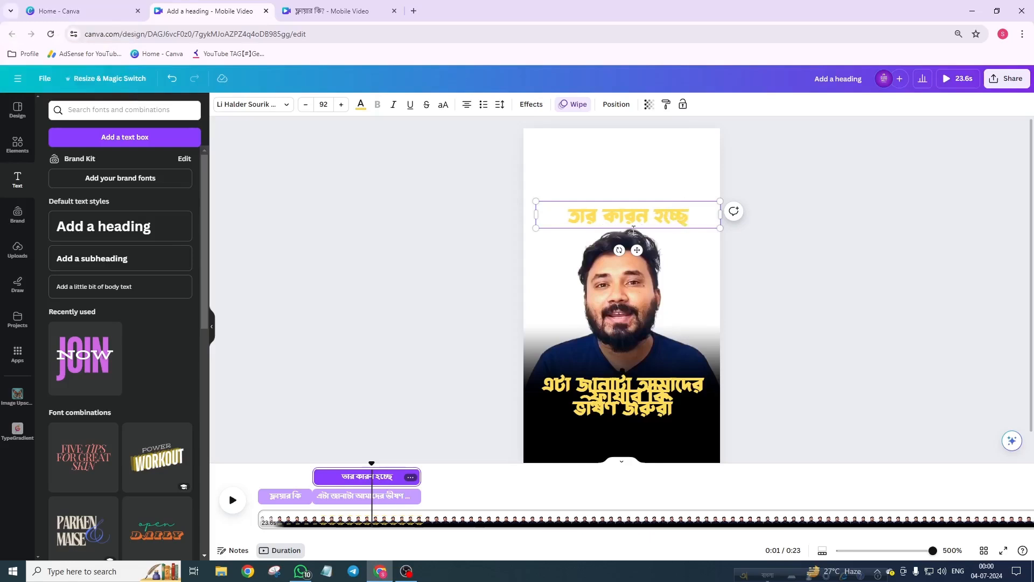
double_click(721, 213)
left_click(873, 245)
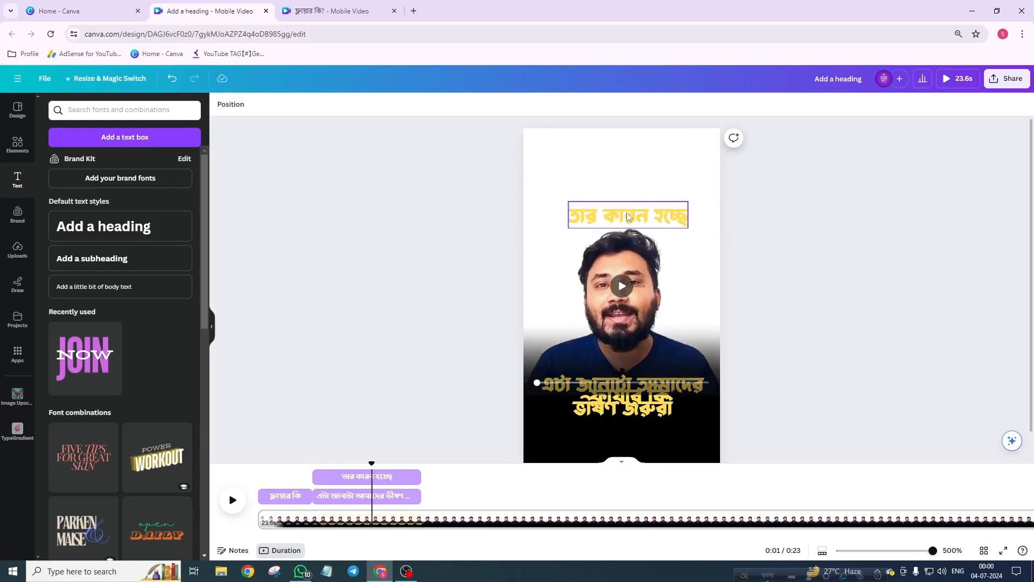
Step: Move the 'তার কারন হচ্ছে' text down onto the black bar and set its font to Li Ador Noirrit Bold
left_click_drag(627, 217, 635, 429)
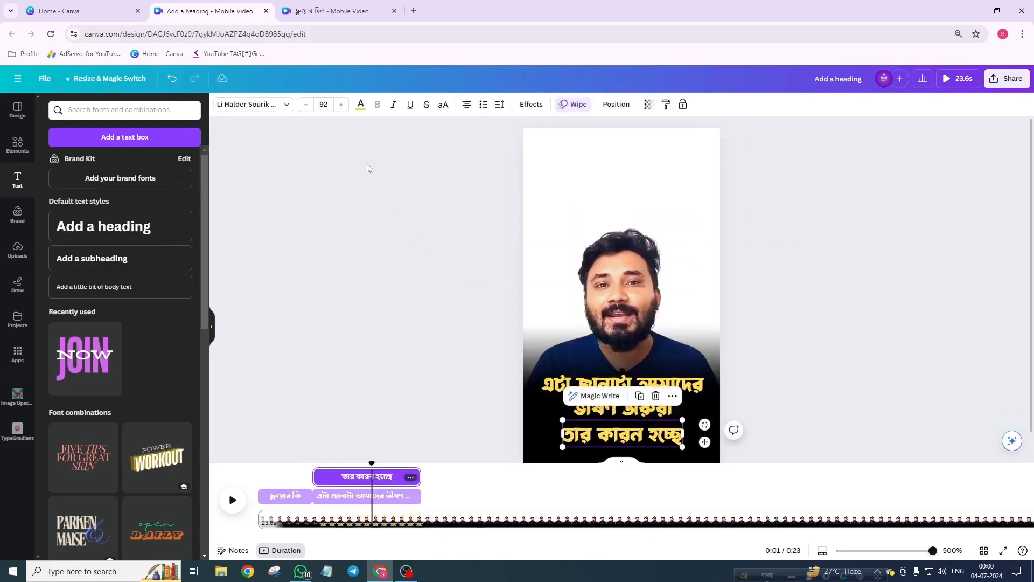
left_click(253, 105)
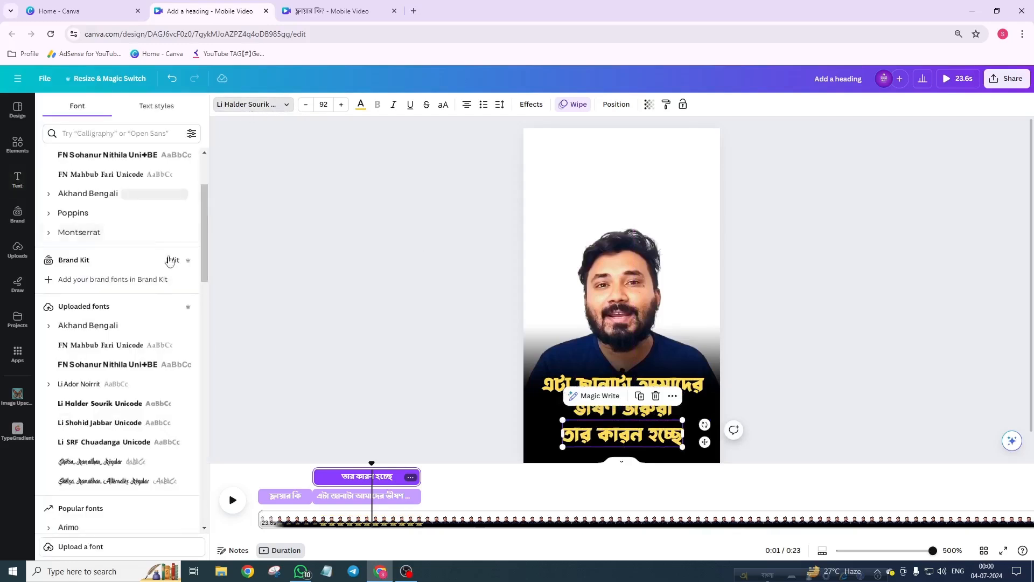
left_click(134, 330)
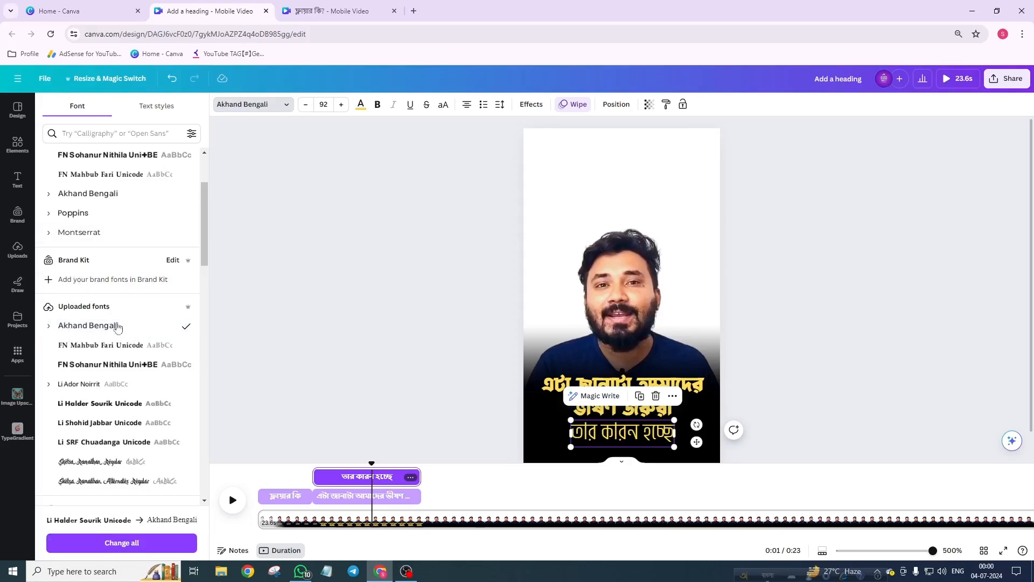
left_click(78, 385)
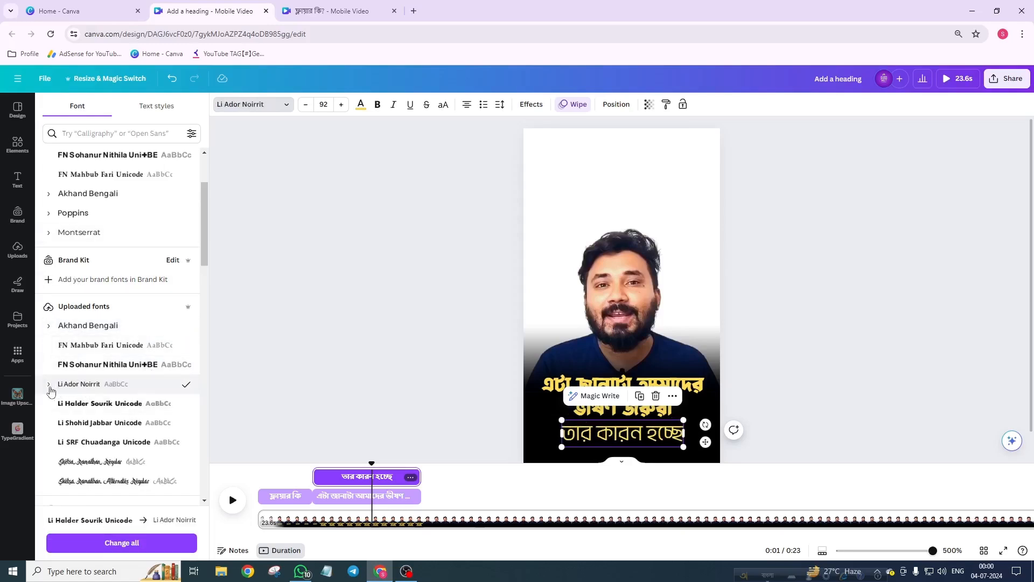
left_click(48, 384)
left_click(106, 485)
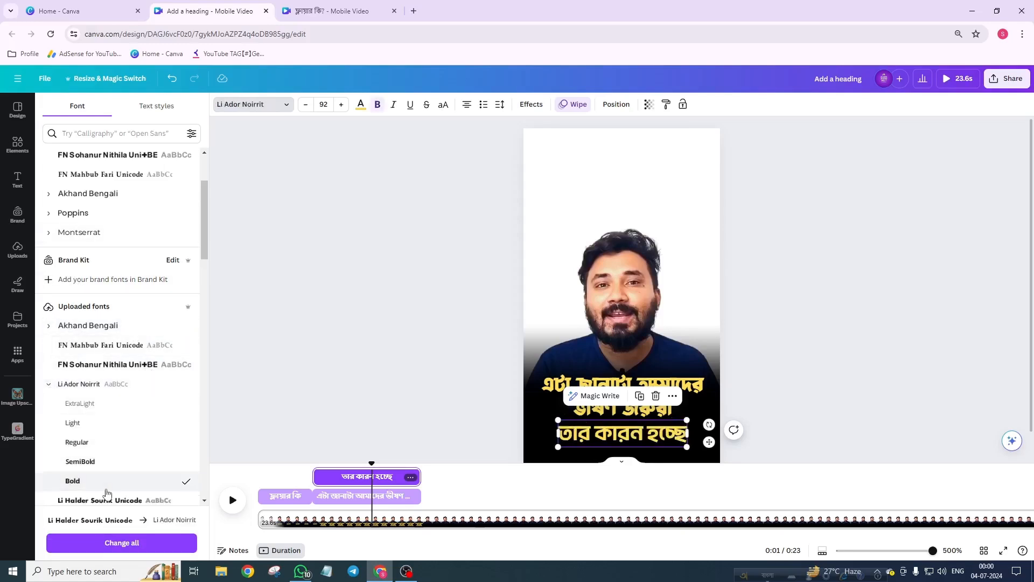
left_click(49, 384)
Step: Italicize the 'তার কারন হচ্ছে' text and move it up to the caption position on the black bar
left_click(393, 105)
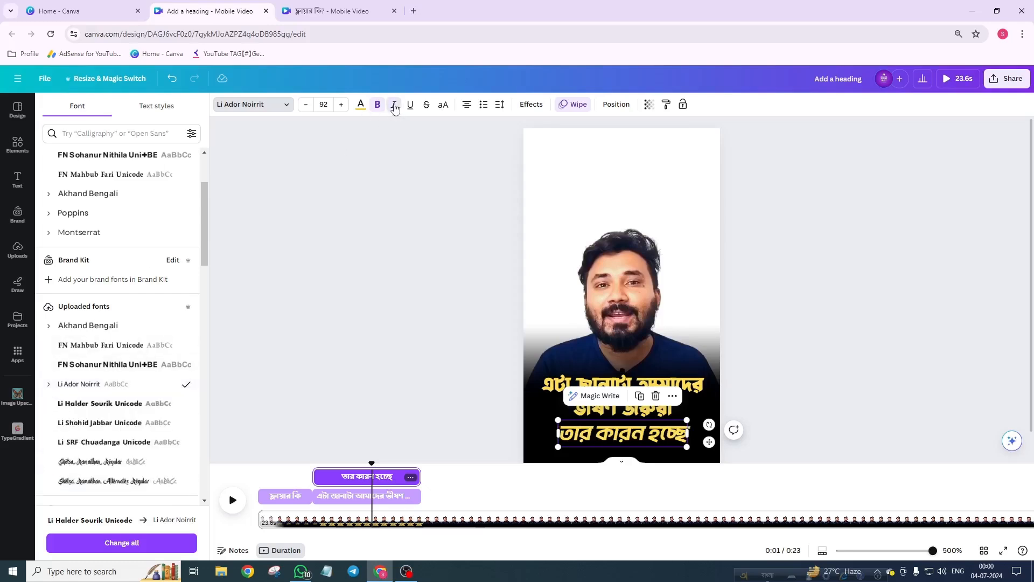
left_click_drag(624, 436, 625, 401)
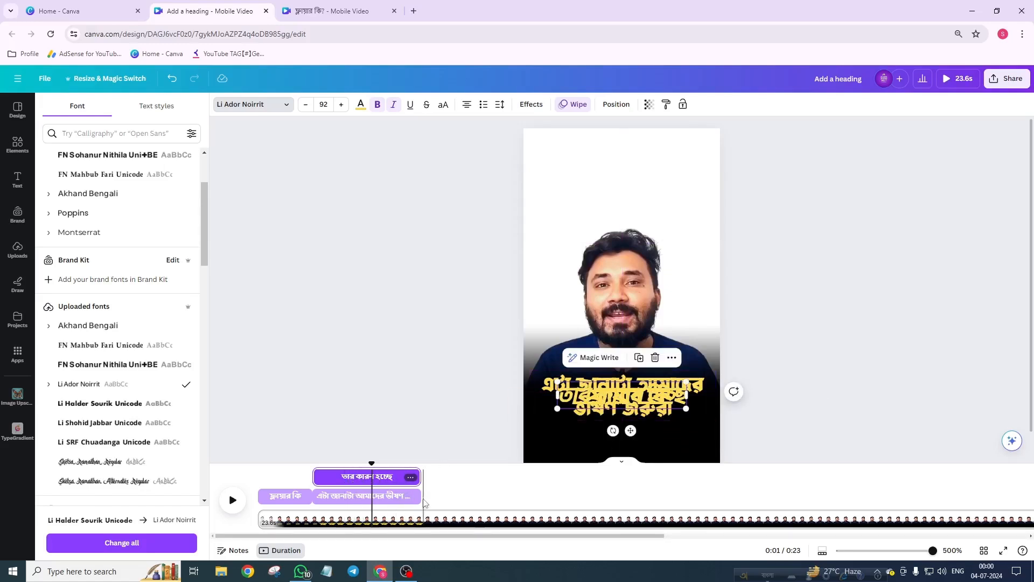
Step: Move the 'তার কারন হচ্ছে' clip onto the caption track right after the second heading in the timeline
left_click_drag(363, 482, 448, 480)
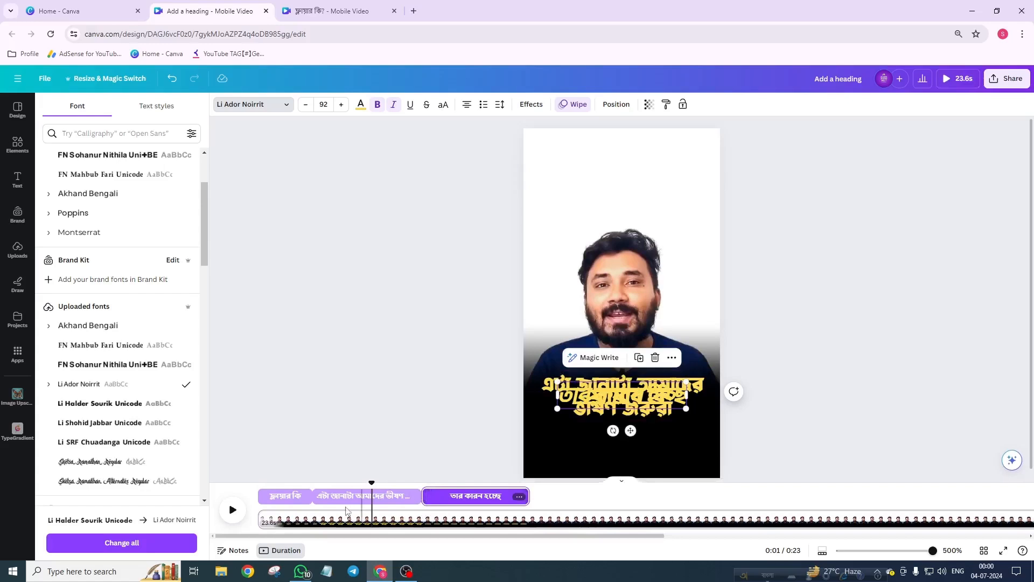
left_click(232, 510)
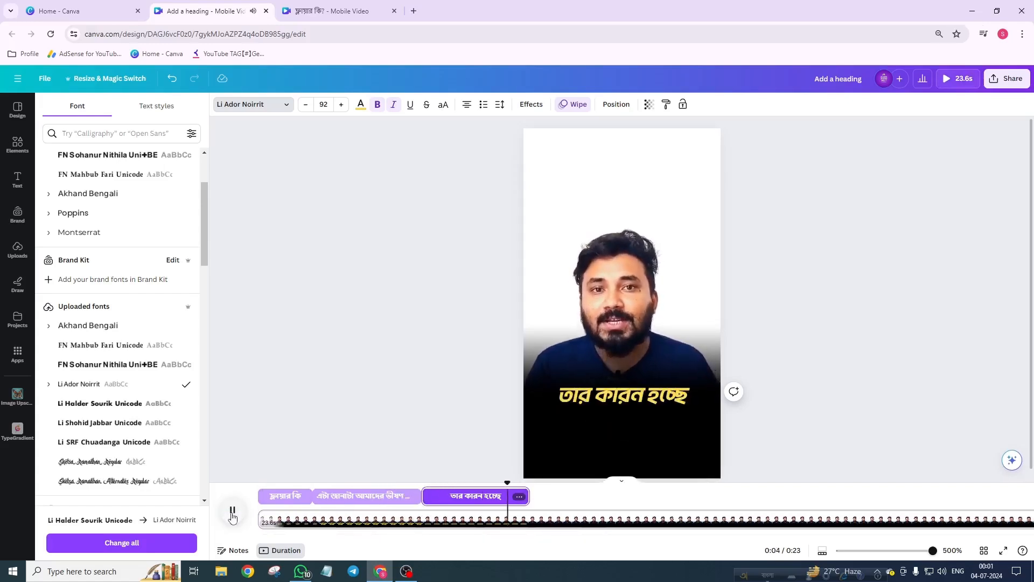
left_click(232, 511)
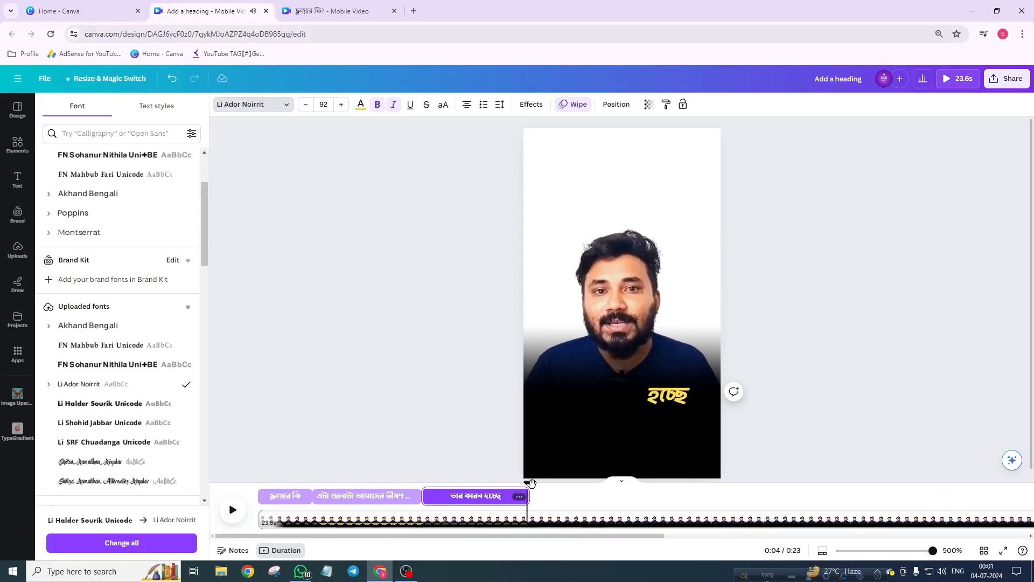
Step: Preview the three captions playing one after the other
left_click_drag(528, 483, 486, 483)
key("space")
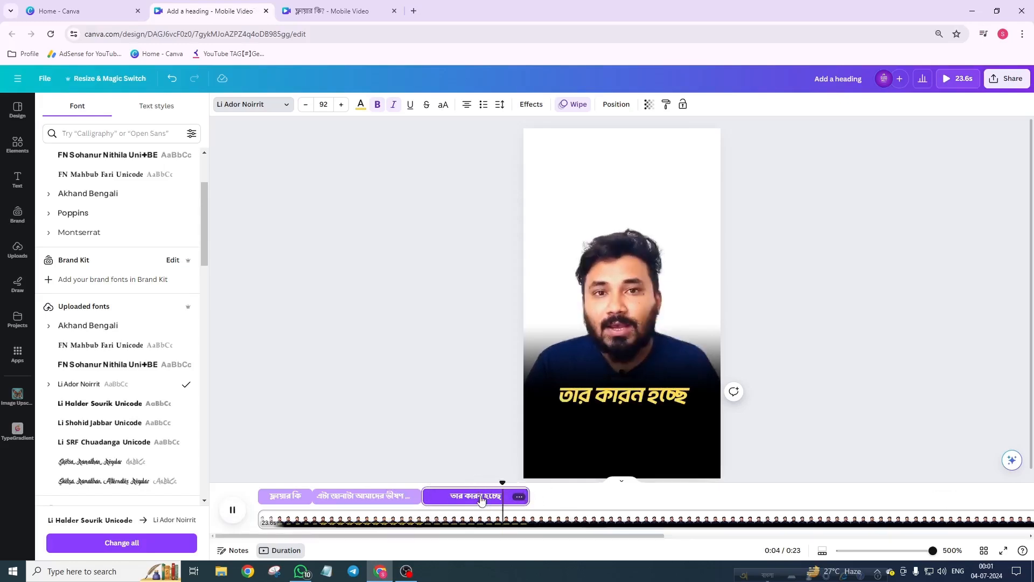
key("space")
key("space")
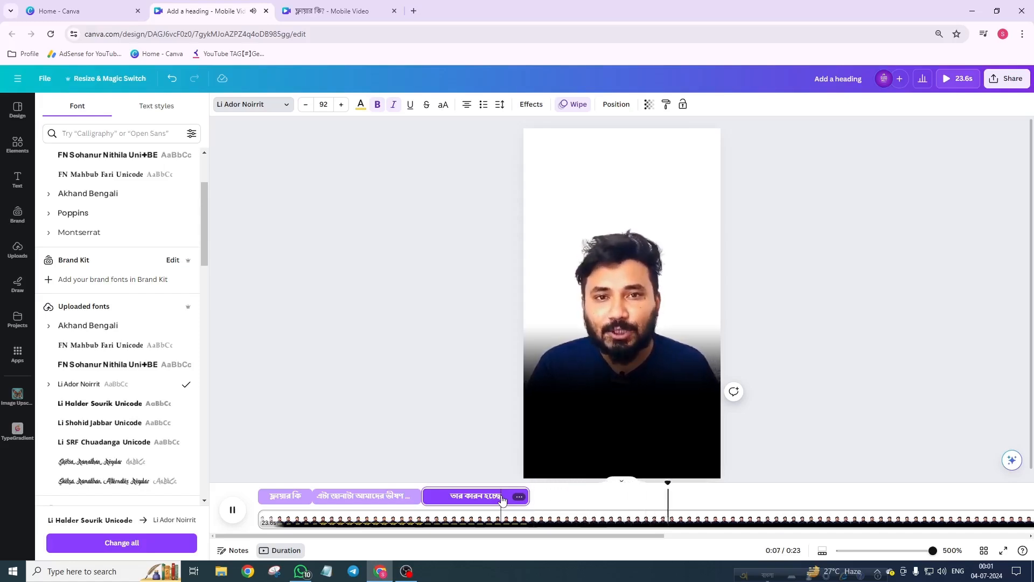
key("space")
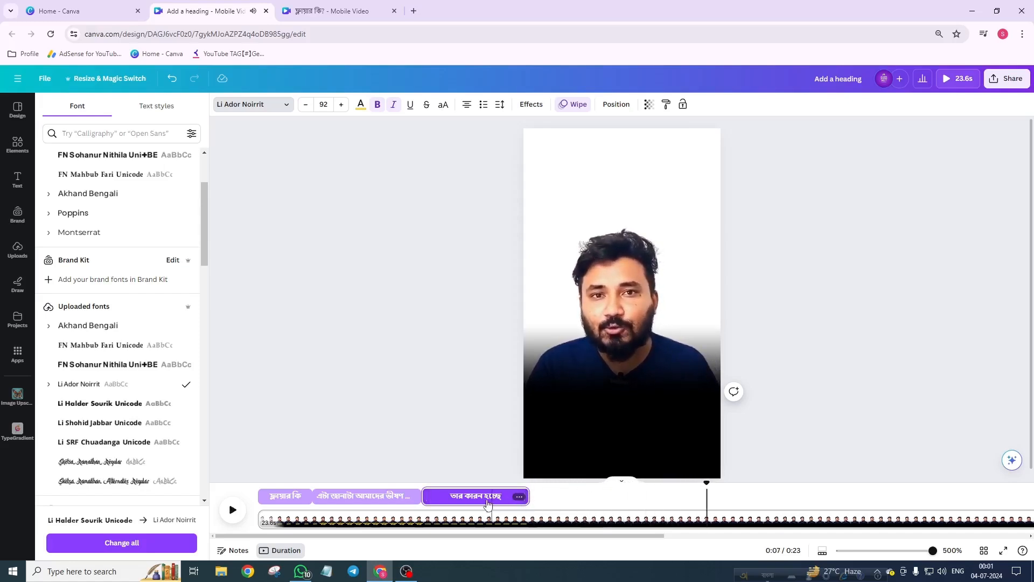
Step: Duplicate the 'তার কারন হচ্ছে' text and retype the copy as 'আমরা যারা ডিজাইন করি'
left_click(617, 404)
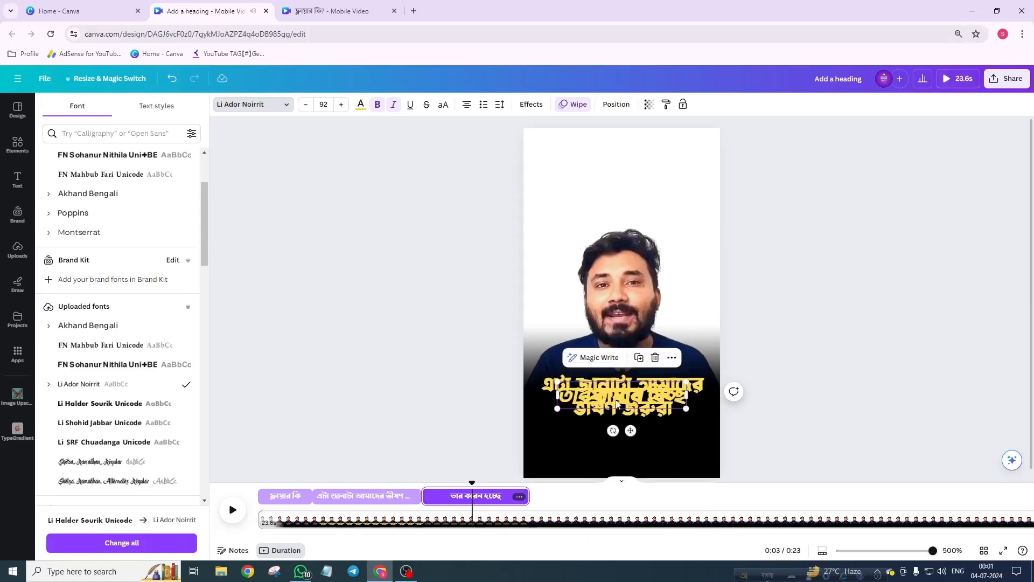
left_click(639, 358)
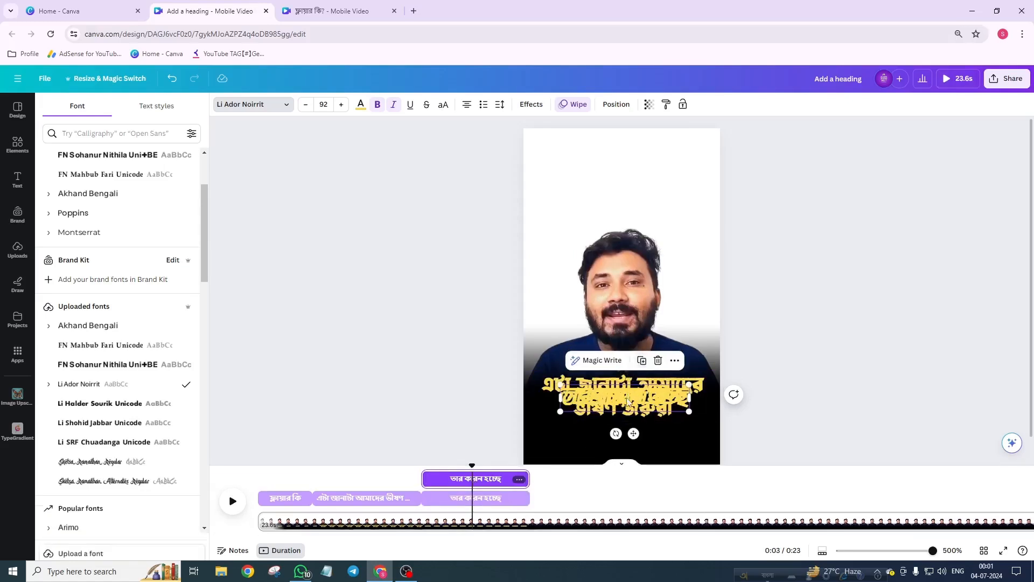
double_click(612, 277)
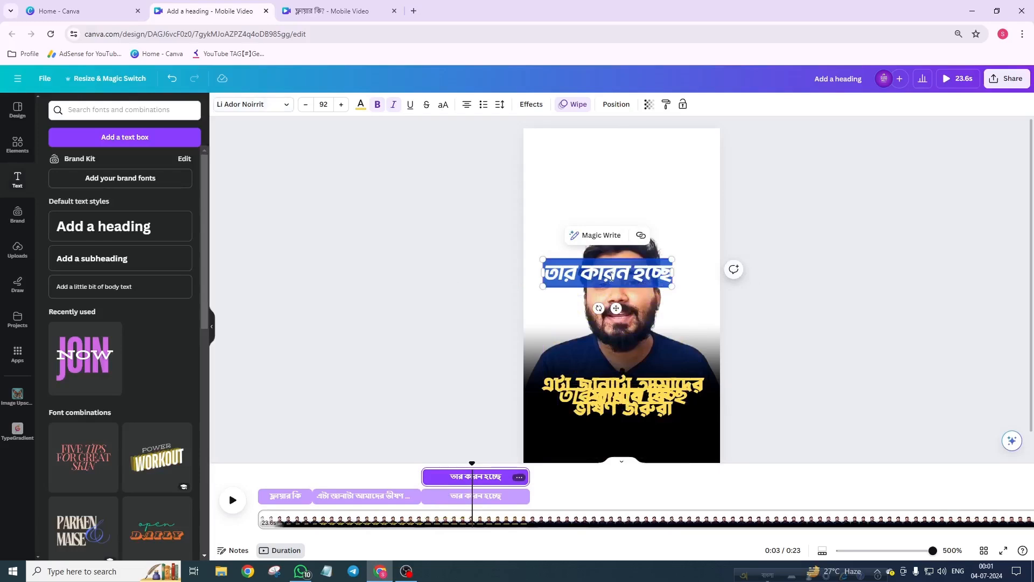
type("amra jara")
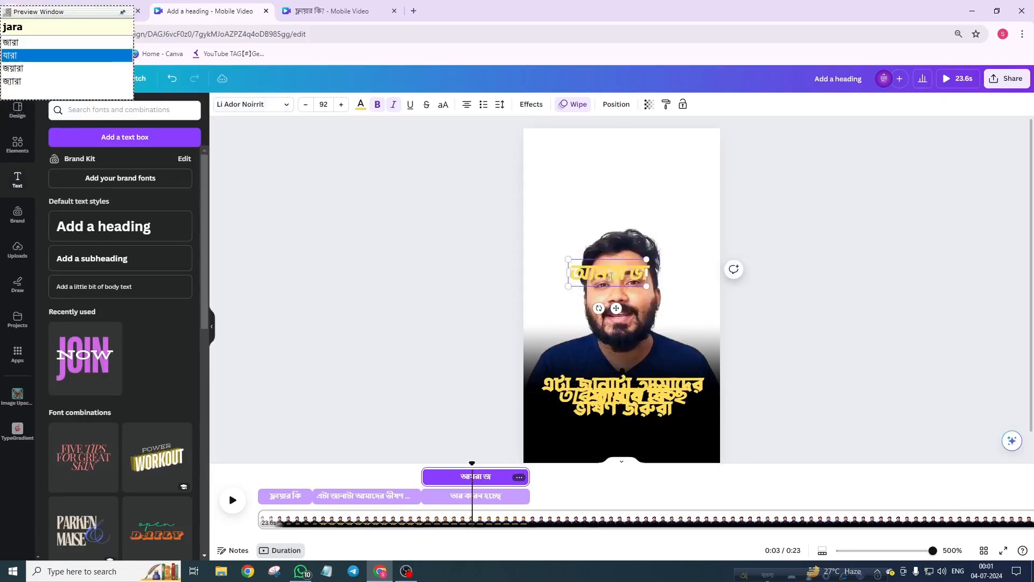
type(" Dija")
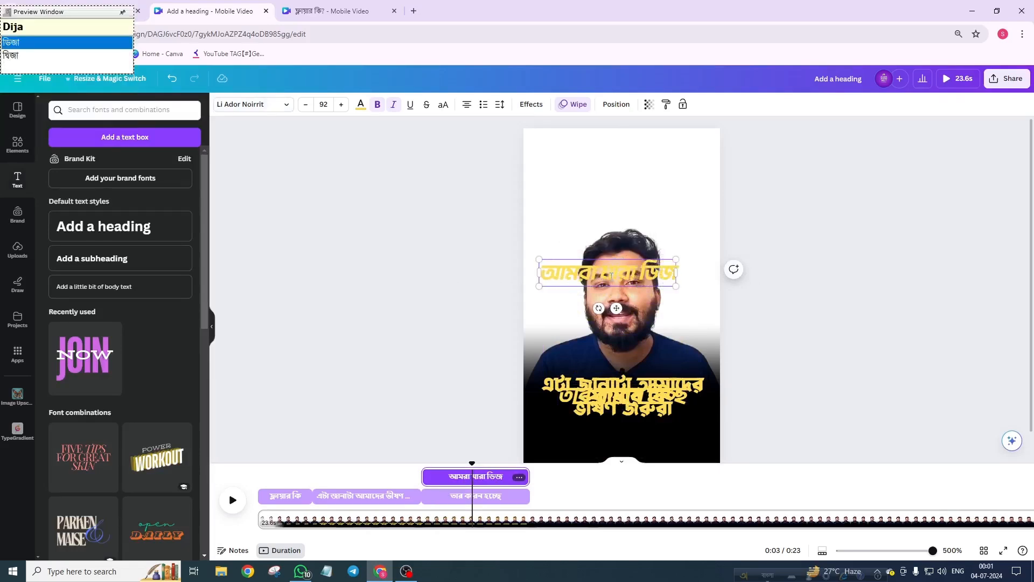
type("in kori")
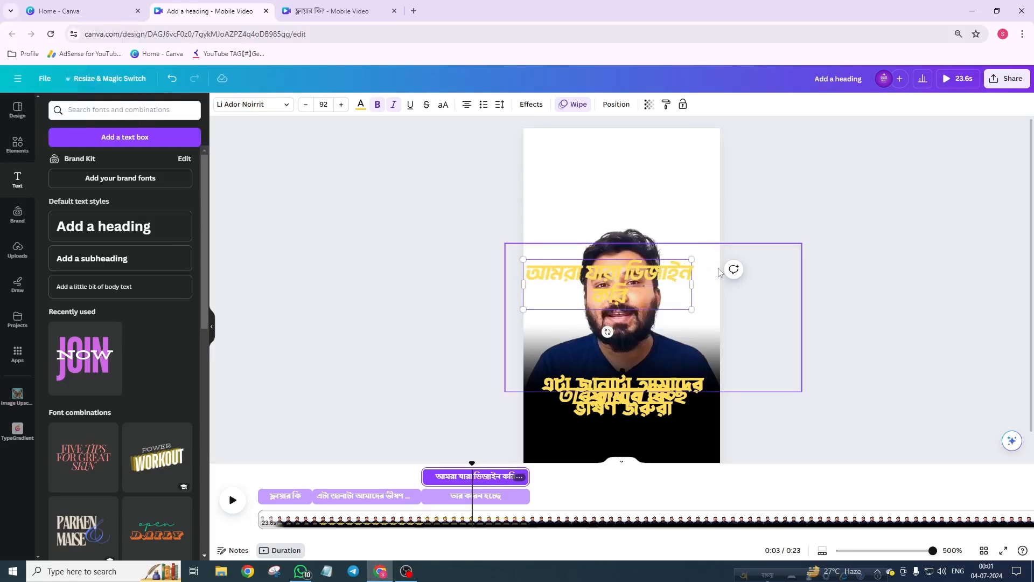
Step: Narrow the new text's box so it wraps onto two lines
left_click(802, 259)
left_click(674, 278)
left_click_drag(673, 278, 638, 358)
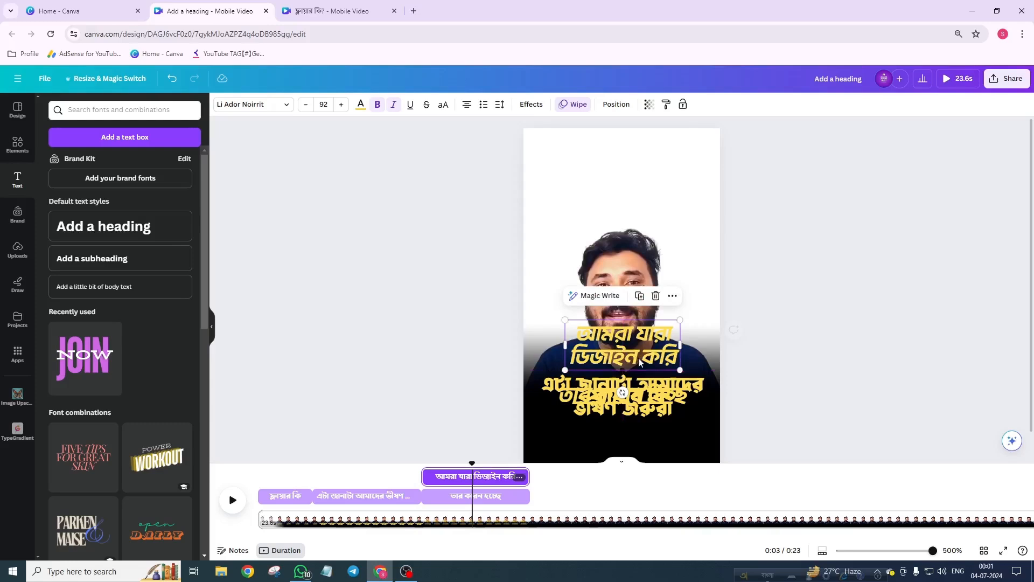
Step: Select the first line 'আমরা যারা' and color it white
double_click(620, 336)
left_click(675, 334)
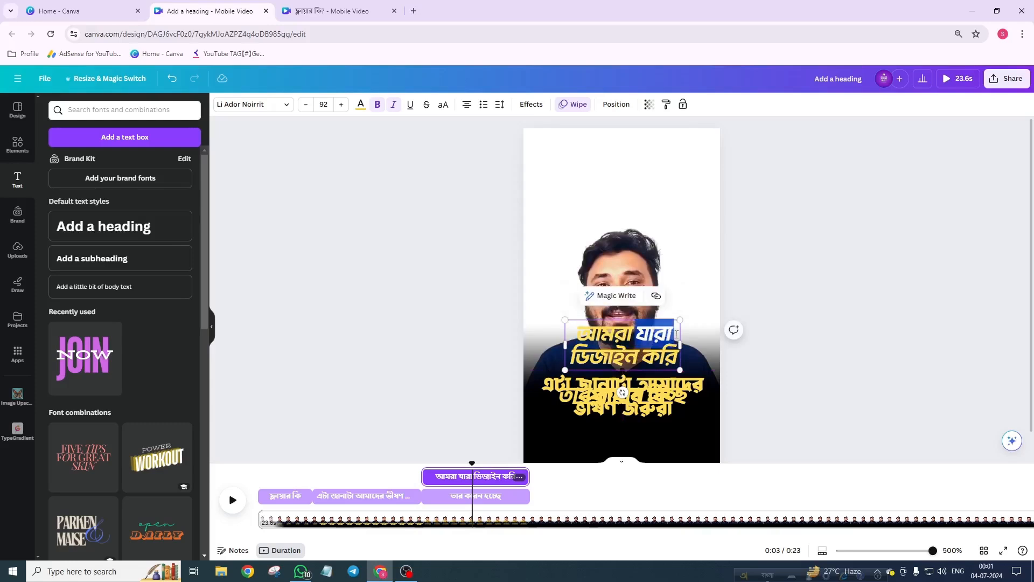
key("ctrl+shift+Left")
key("ctrl+shift+Left")
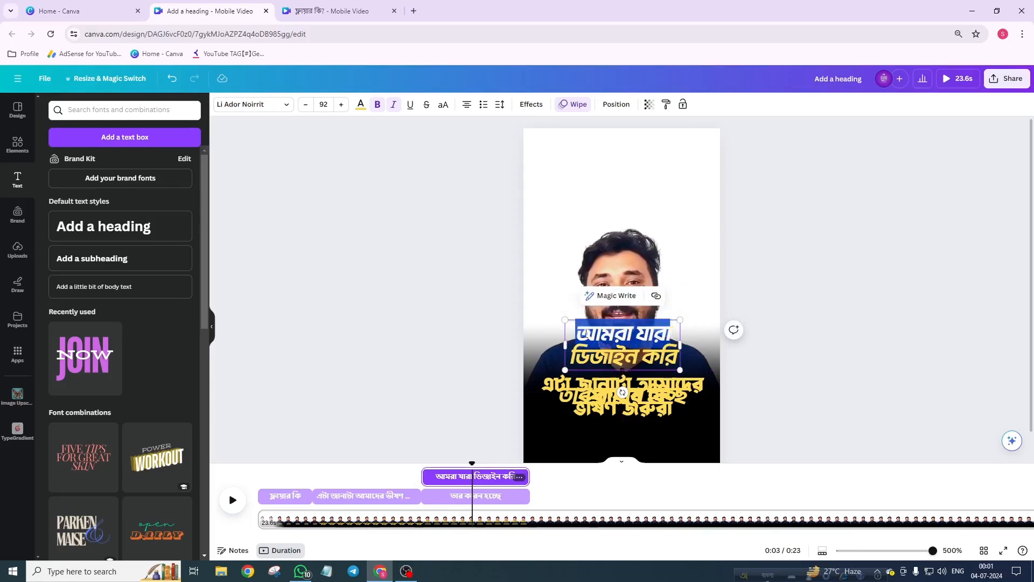
left_click(355, 110)
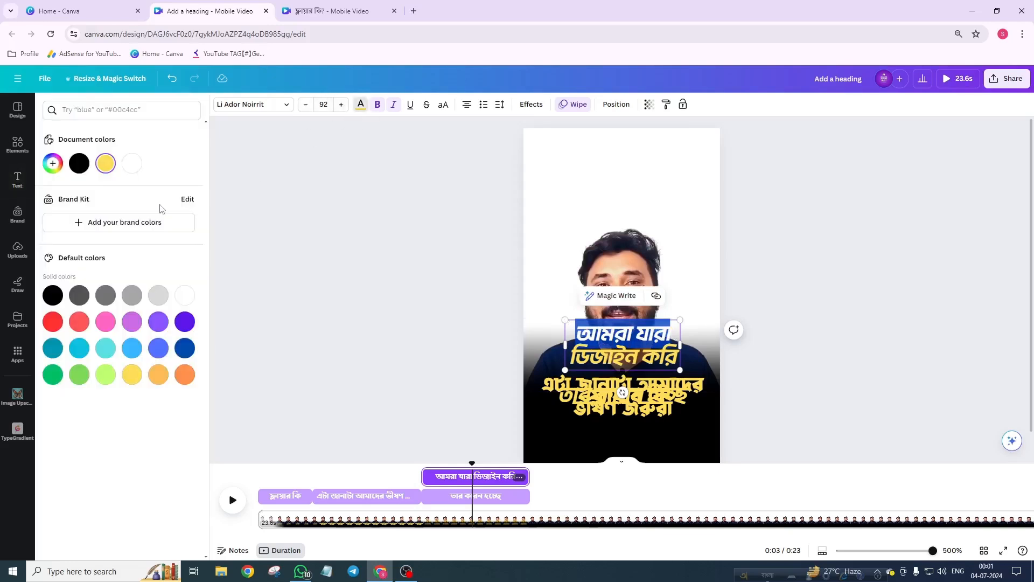
key("Escape")
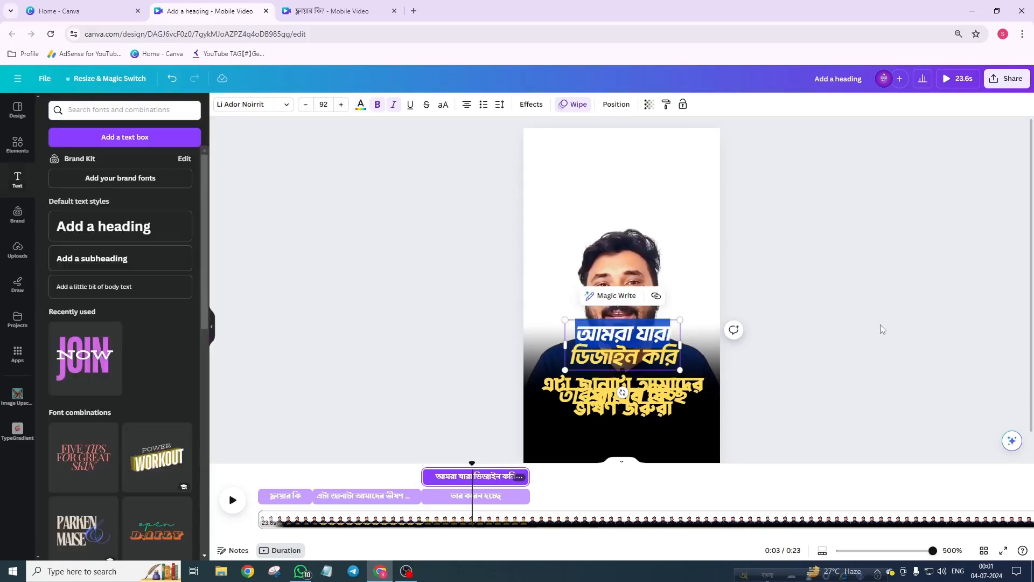
Step: Move the 'আমরা যারা ডিজাইন করি' text down onto the black bar at the caption position
left_click(871, 260)
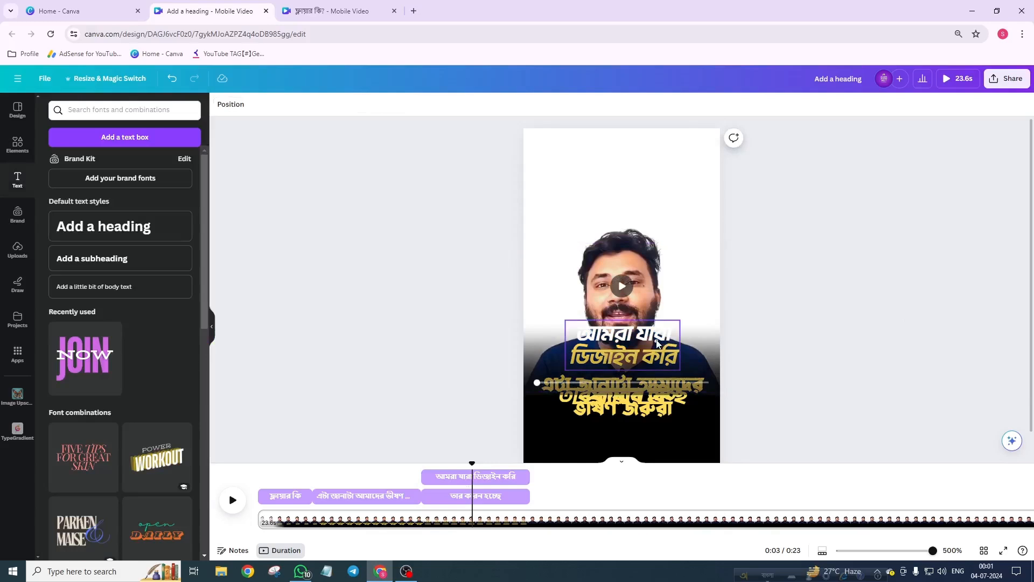
left_click_drag(656, 340, 654, 387)
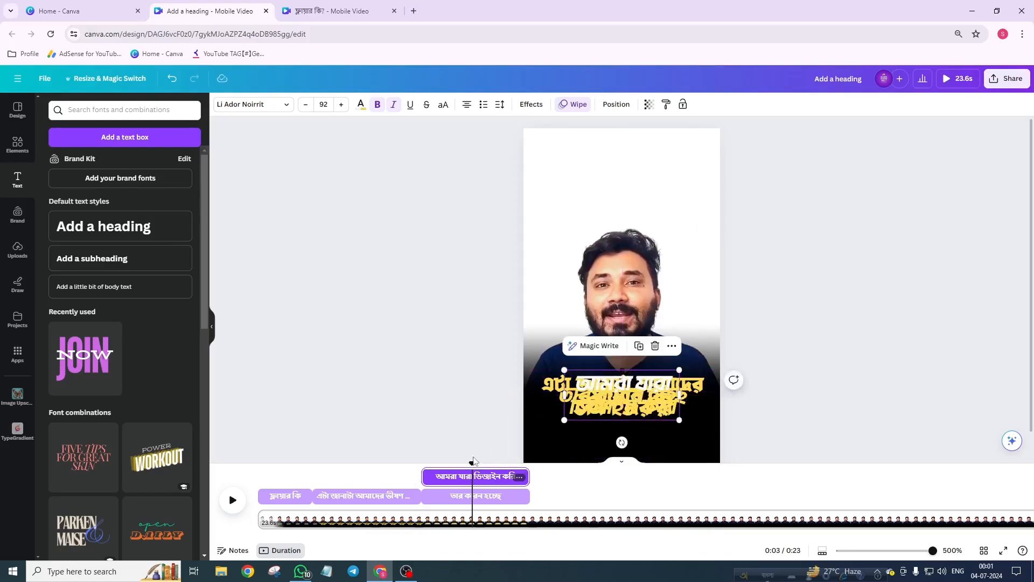
Step: Place the new text's clip on the caption track directly after the 'তার কারন হচ্ছে' clip
left_click_drag(473, 463, 565, 479)
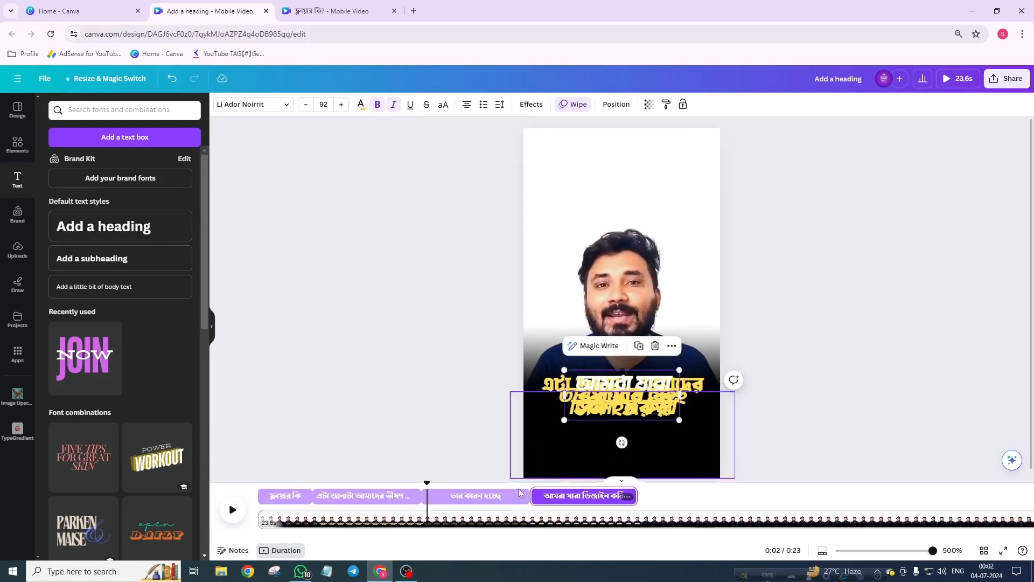
key("space")
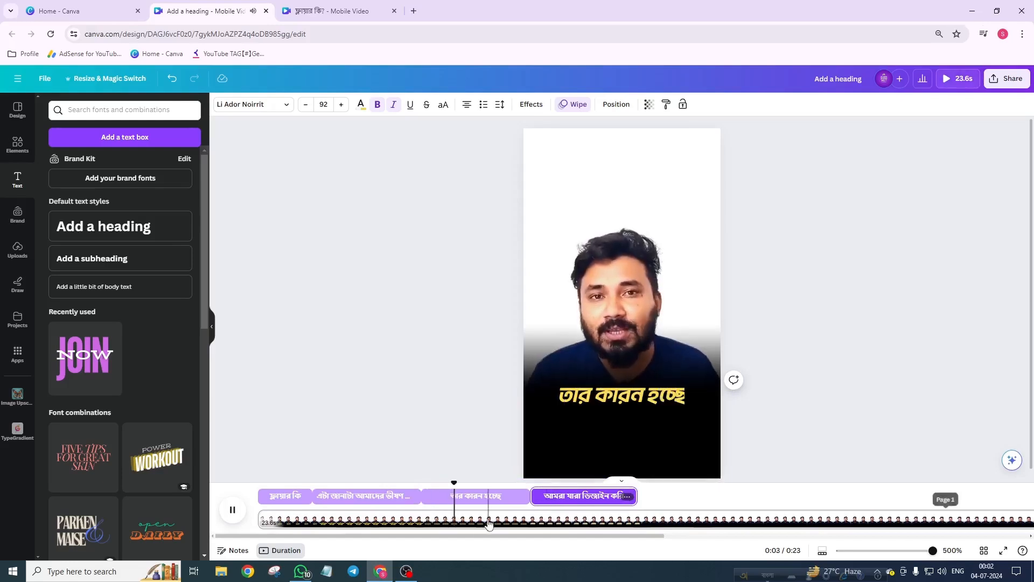
key("space")
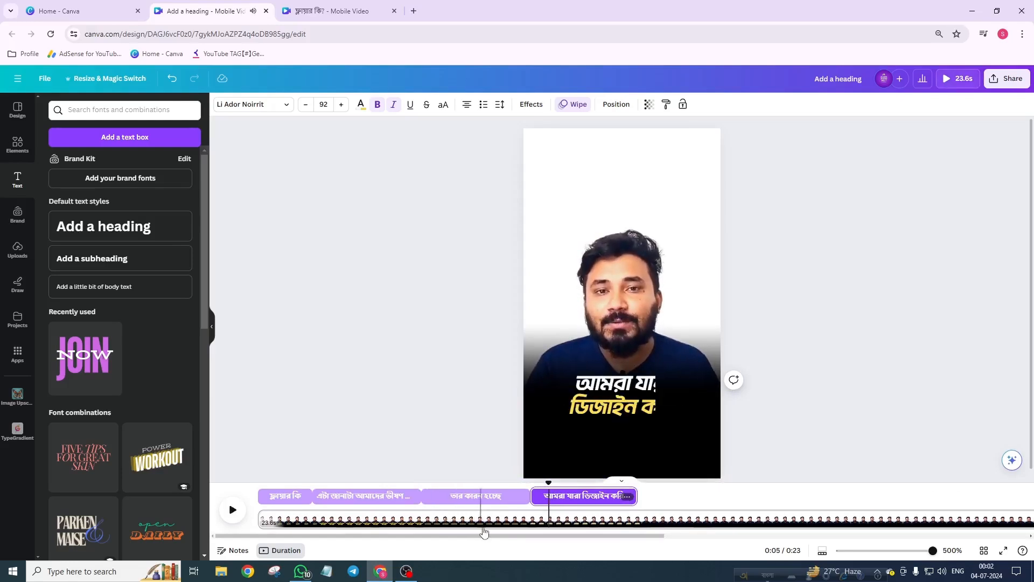
left_click(516, 498)
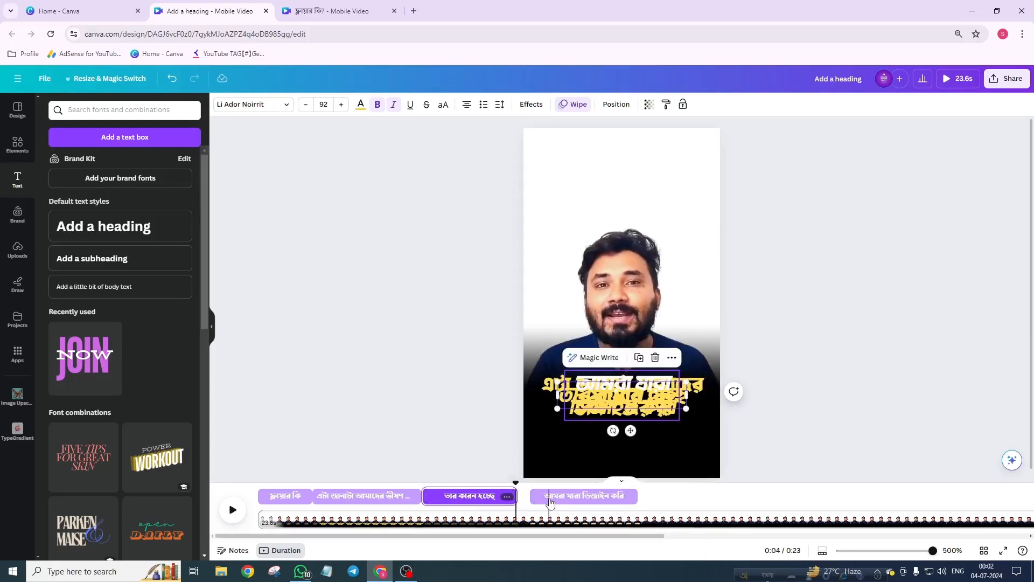
mouse_move(549, 501)
left_mouse_down()
mouse_move(495, 485)
mouse_move(538, 474)
mouse_move(542, 492)
left_mouse_up()
key("space")
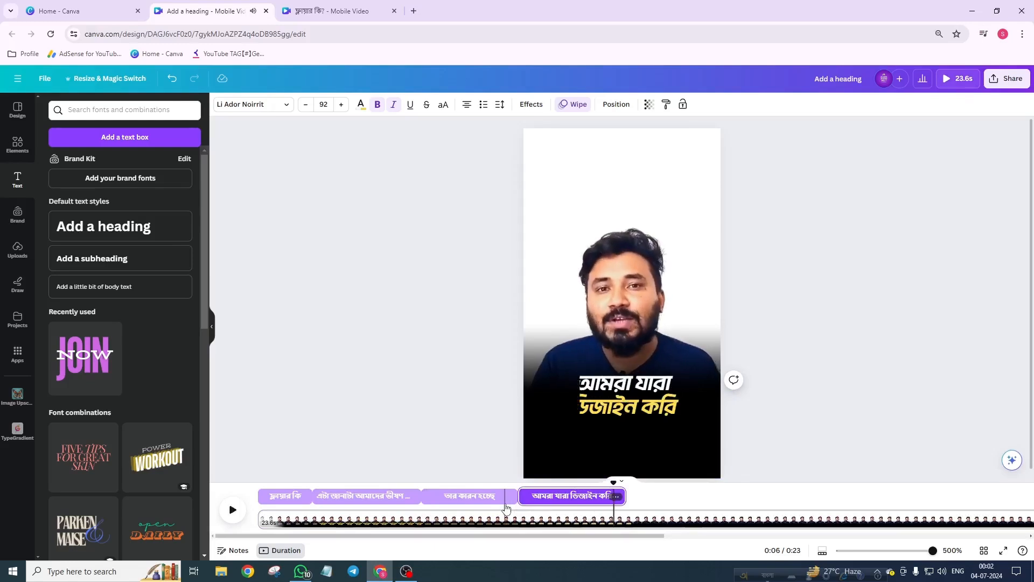
Step: Shorten the 'আমরা যারা ডিজাইন করি' clip and preview its timing
left_click_drag(624, 496, 591, 500)
left_click(563, 494)
key("space")
key("space")
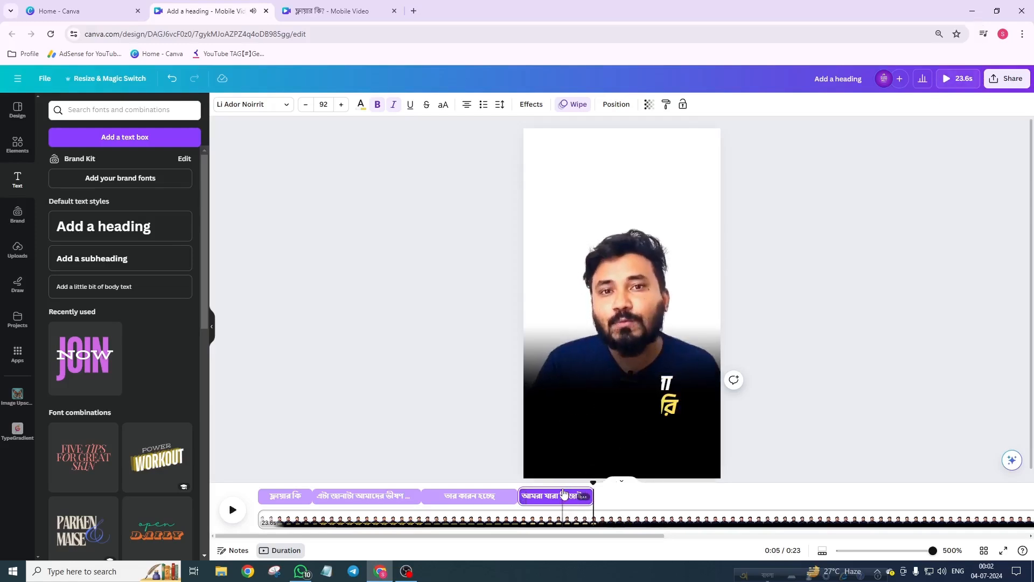
key("space")
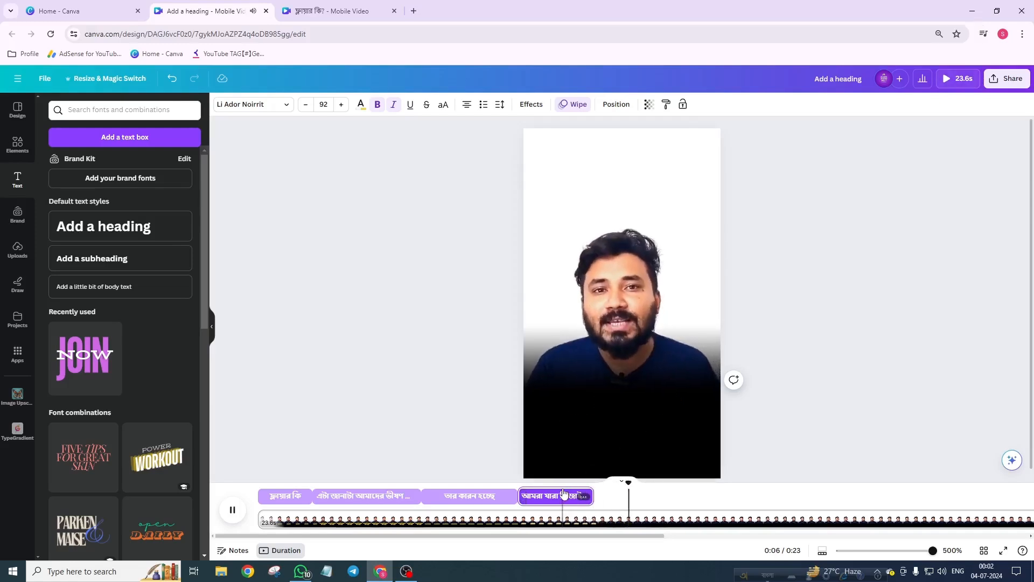
key("space")
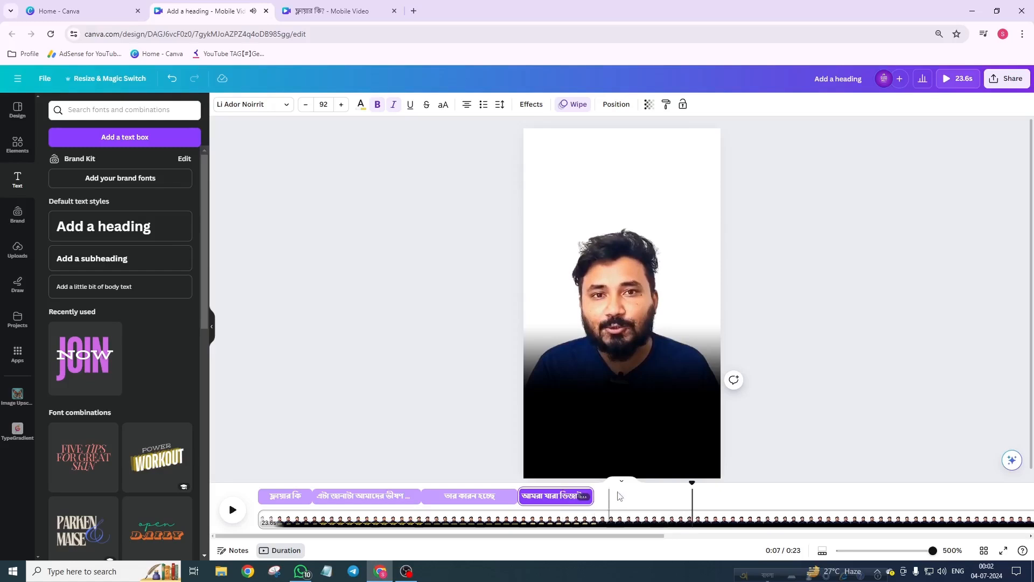
left_click_drag(693, 482, 587, 482)
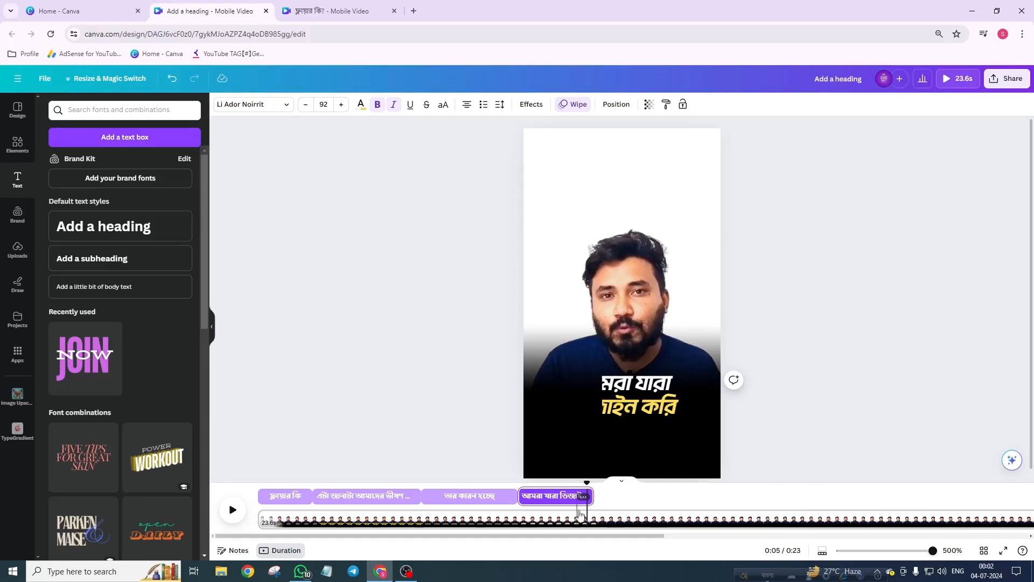
Step: Turn on Enhance voice for the presenter video's audio and preview the playback
scroll(459, 525, "right", 3)
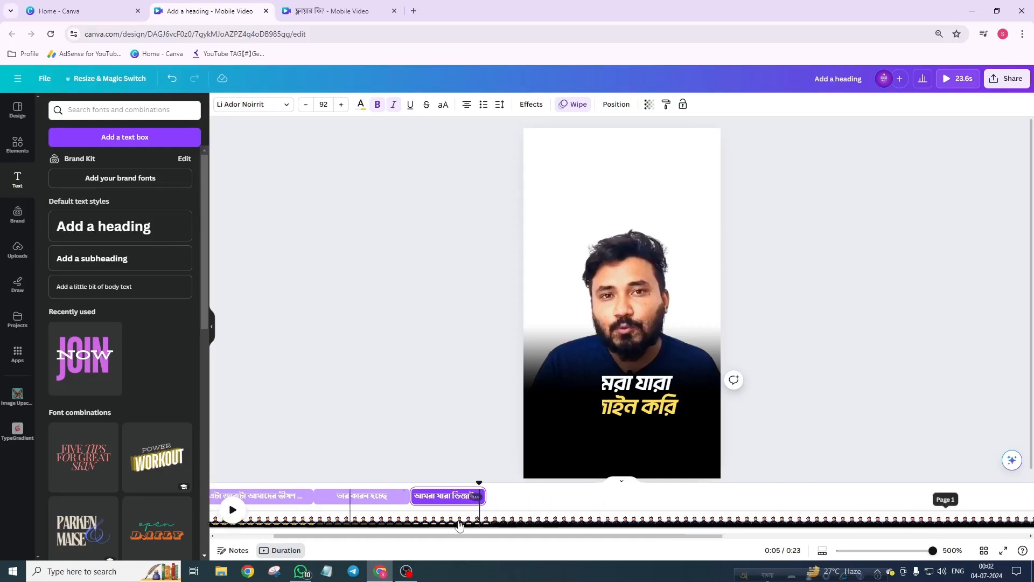
scroll(459, 525, "left", 3)
left_click(367, 524)
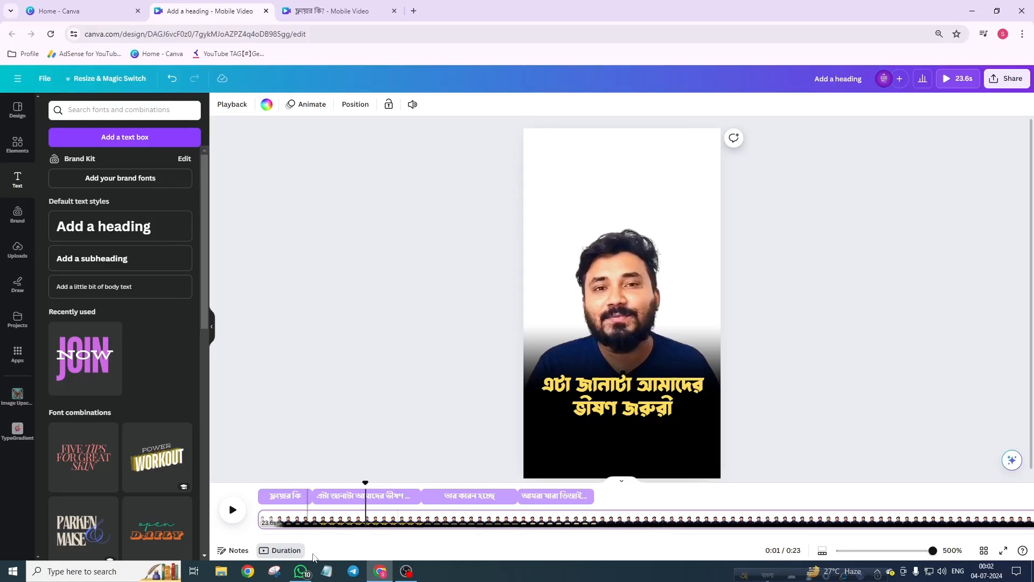
left_click(323, 520)
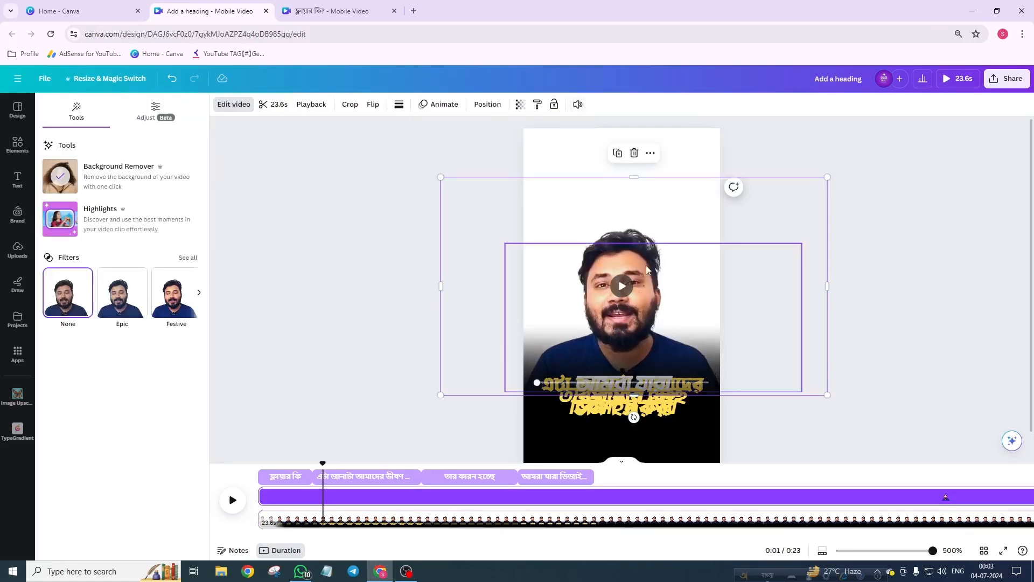
left_click(577, 105)
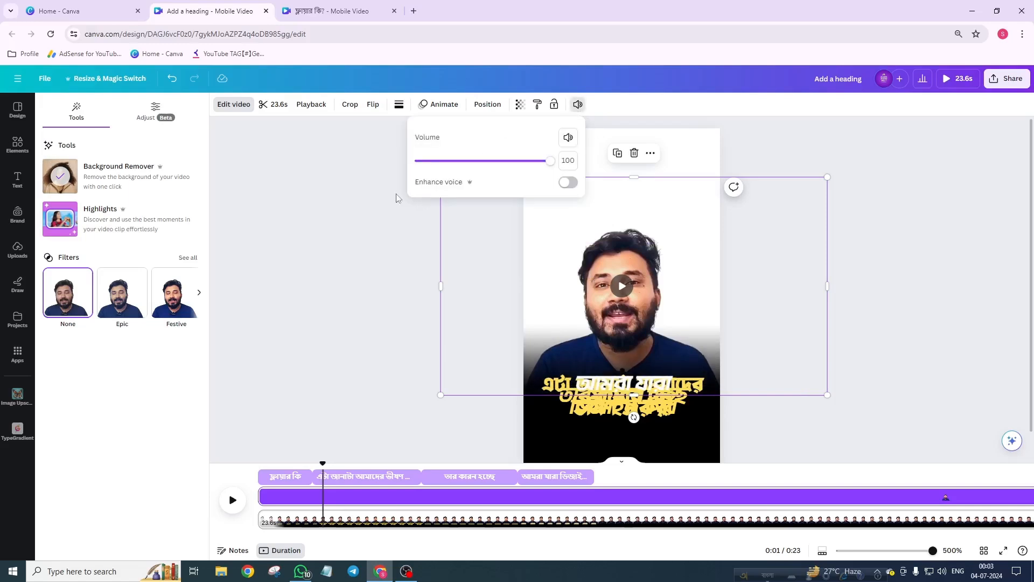
left_click(574, 185)
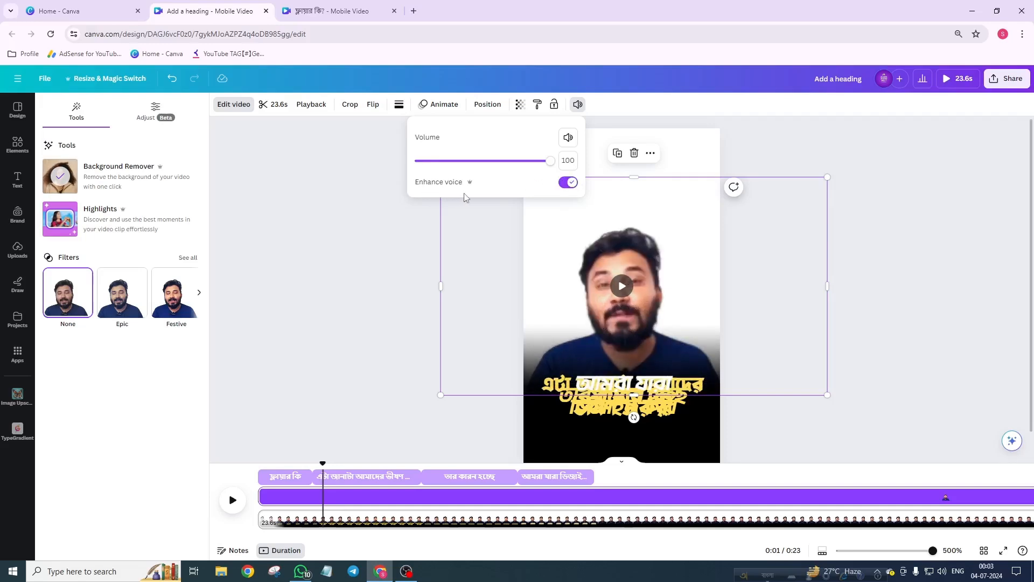
left_click(231, 505)
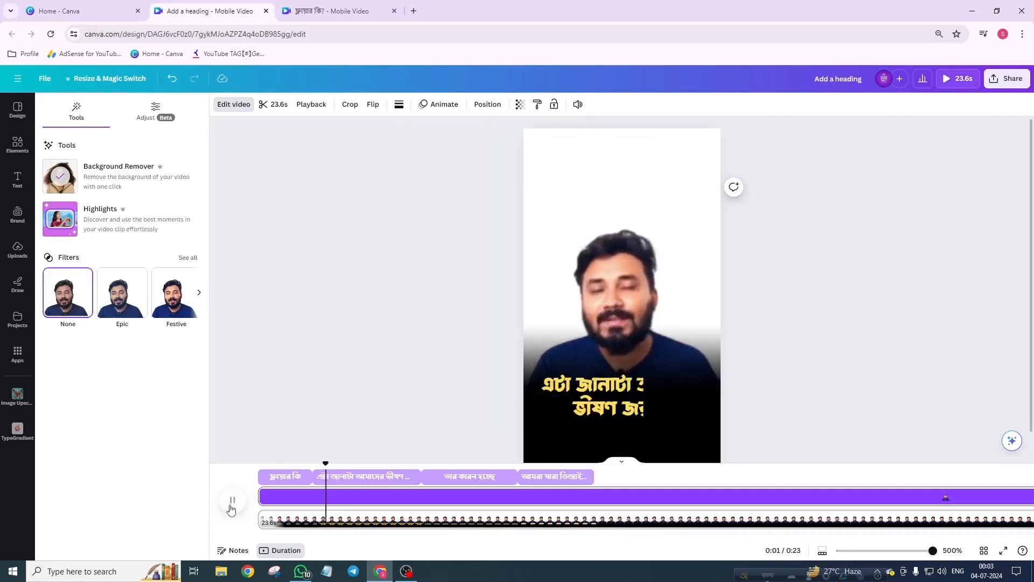
left_click(232, 505)
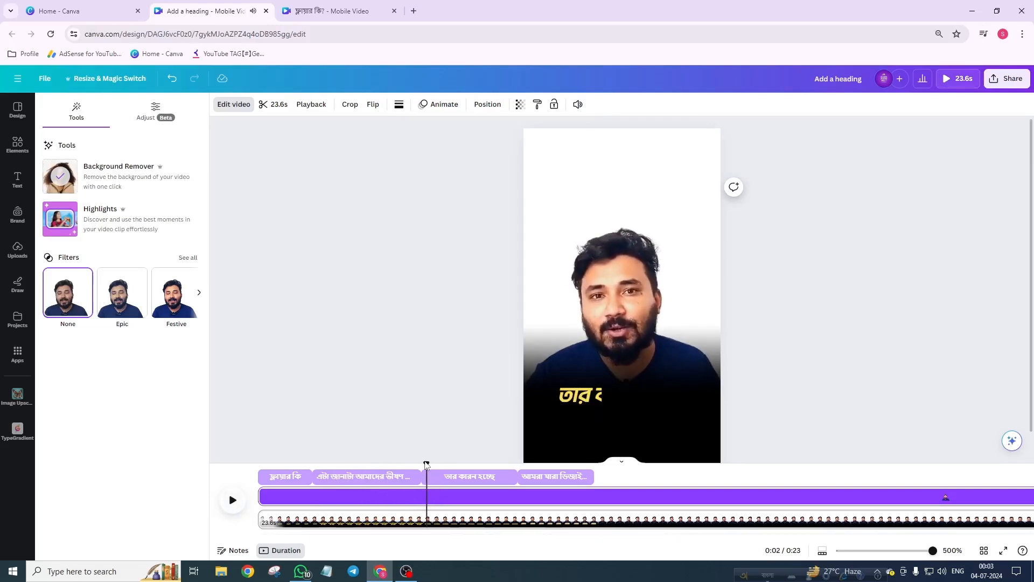
left_click(341, 500)
left_click_drag(234, 480, 321, 496)
left_click(294, 477)
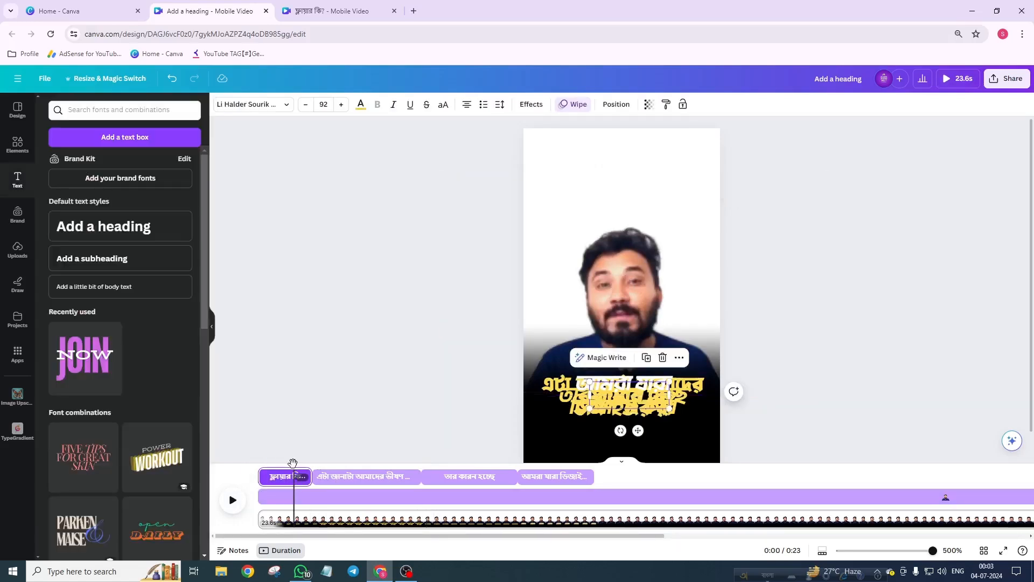
left_click_drag(293, 463, 257, 469)
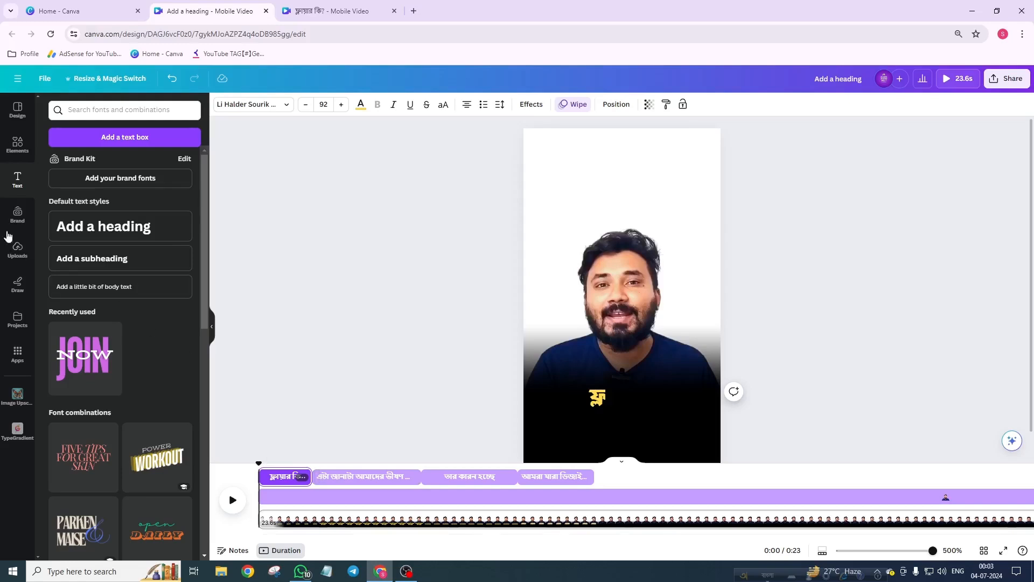
Step: Search the elements for 'transition' and add the Vision Transition 3 sound effect from the audio results
left_click(17, 143)
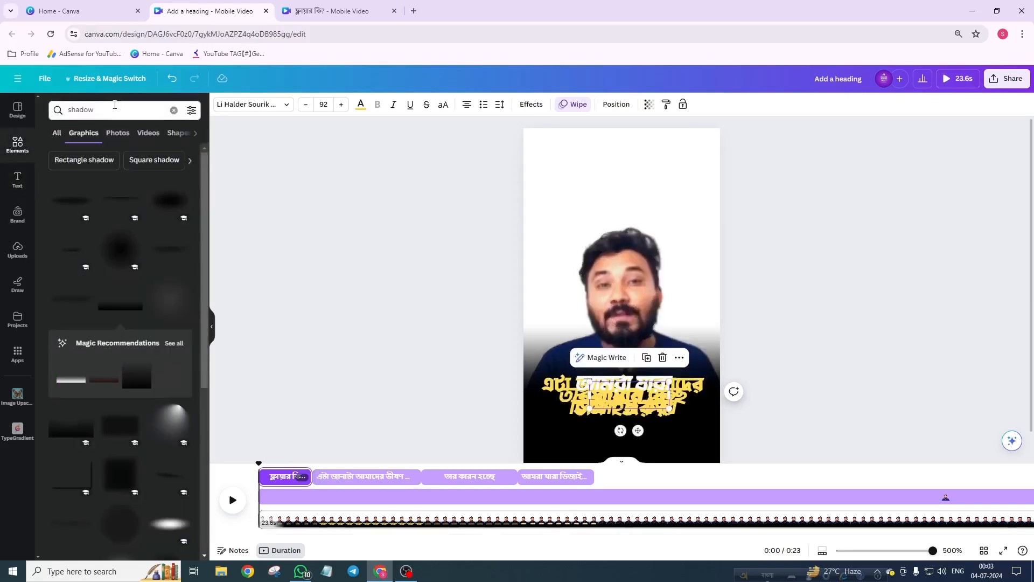
left_click_drag(115, 104, 77, 105)
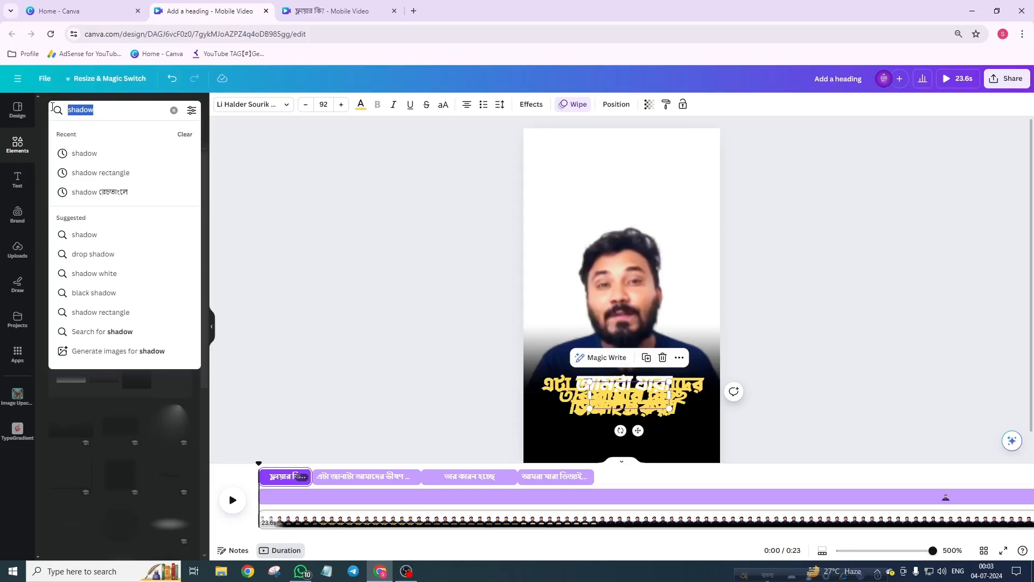
type("tra")
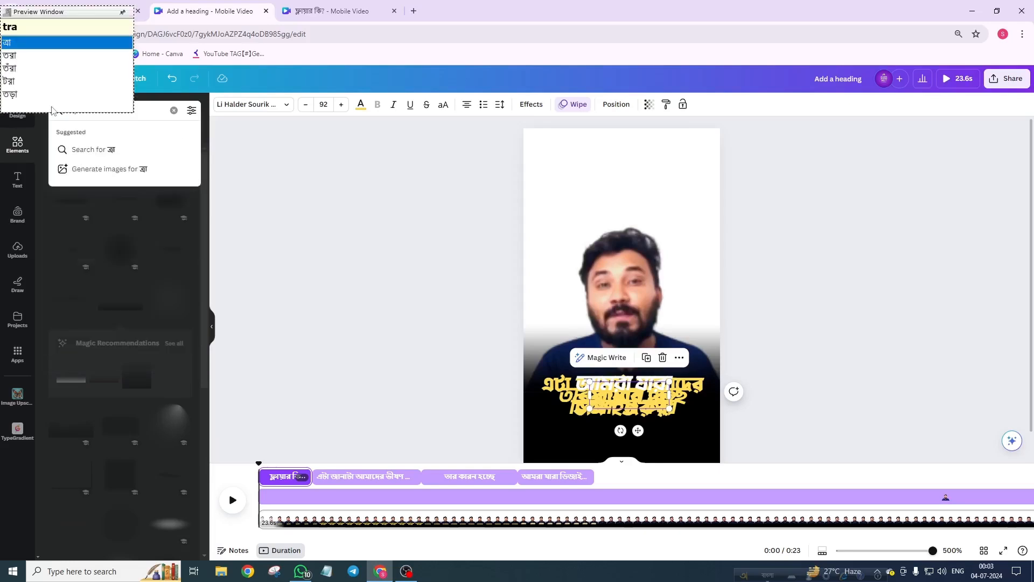
type("nsition")
key("Return")
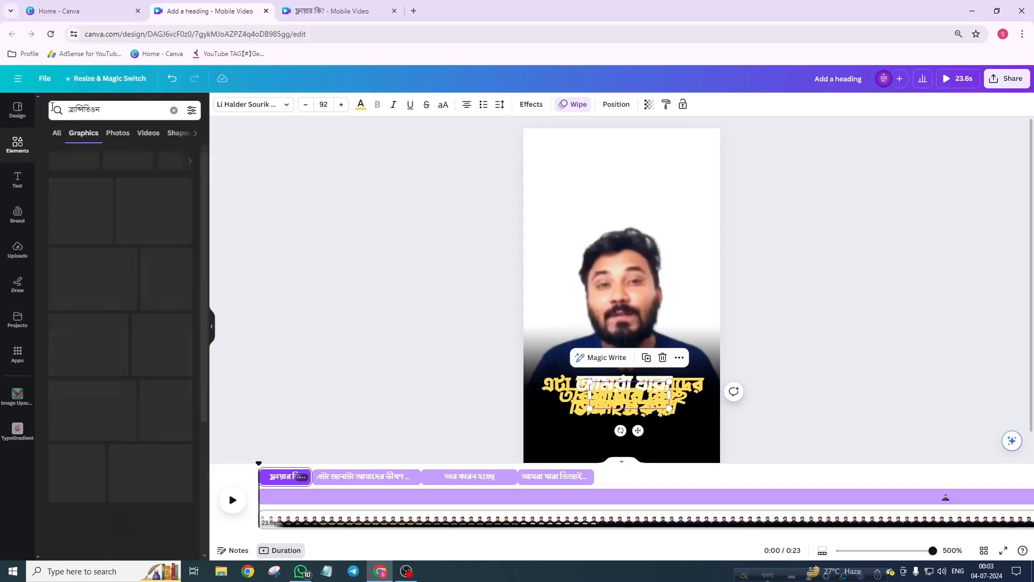
double_click(93, 111)
key("F12")
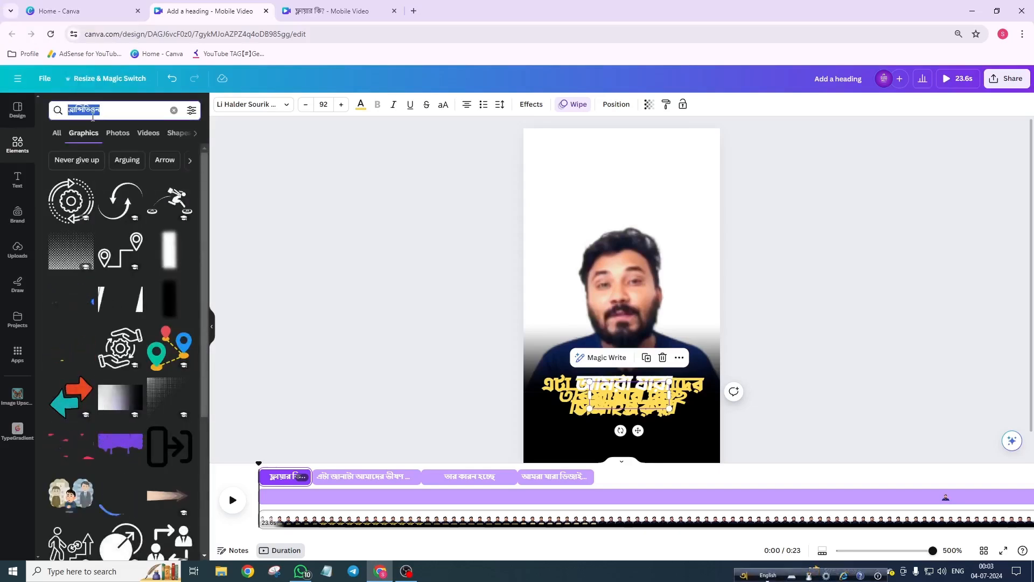
type("transition")
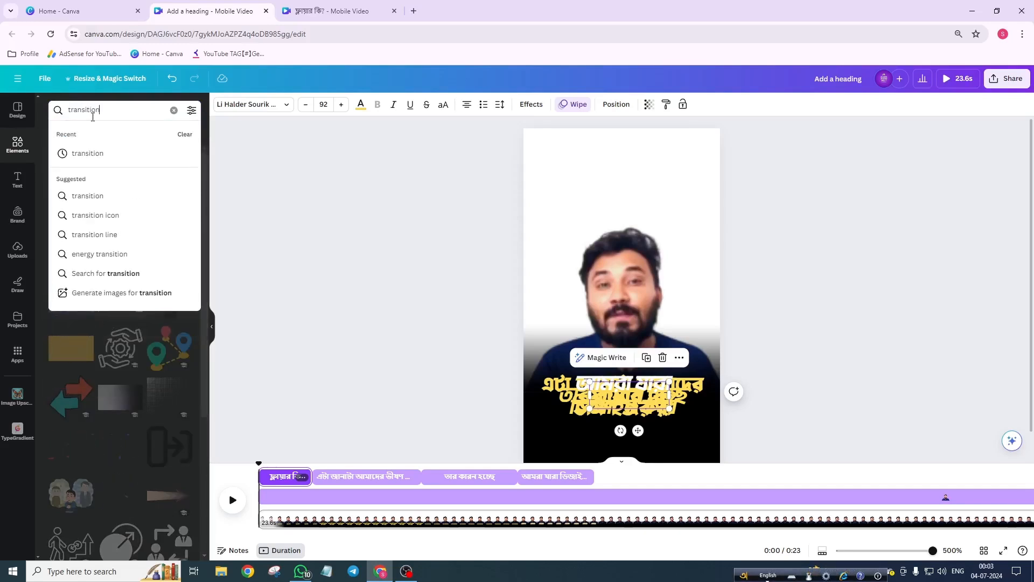
key("Return")
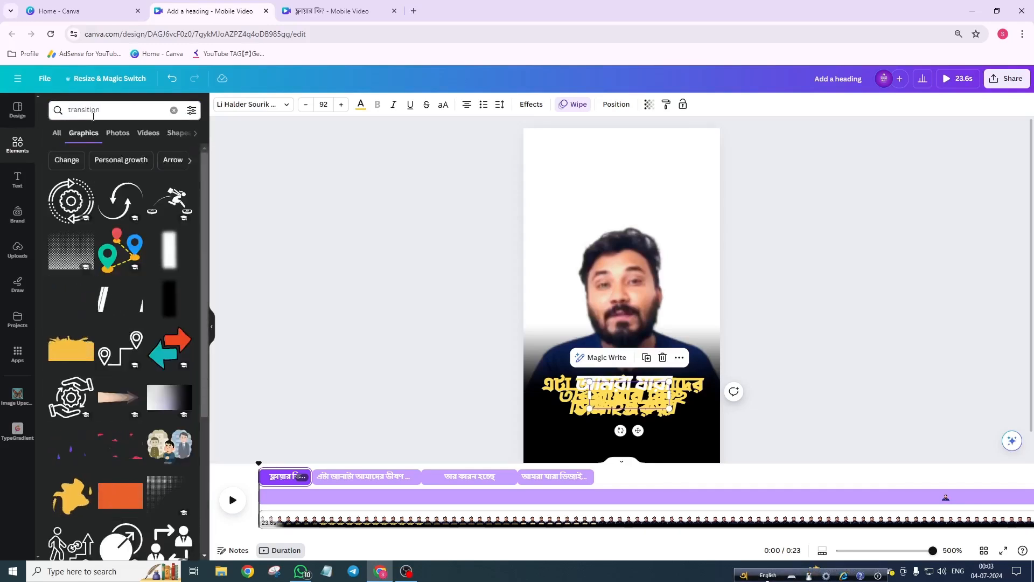
left_click(181, 137)
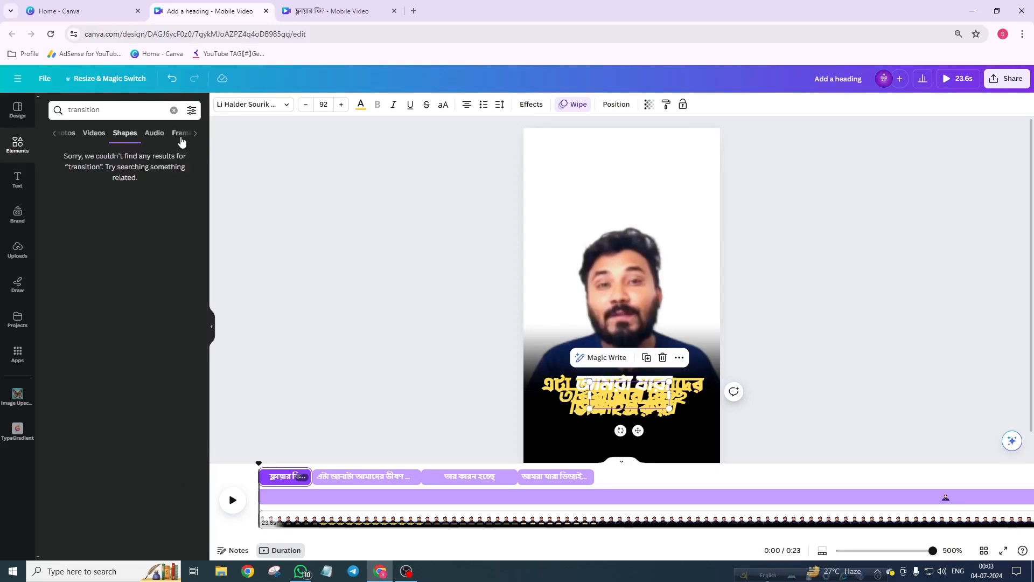
left_click(162, 135)
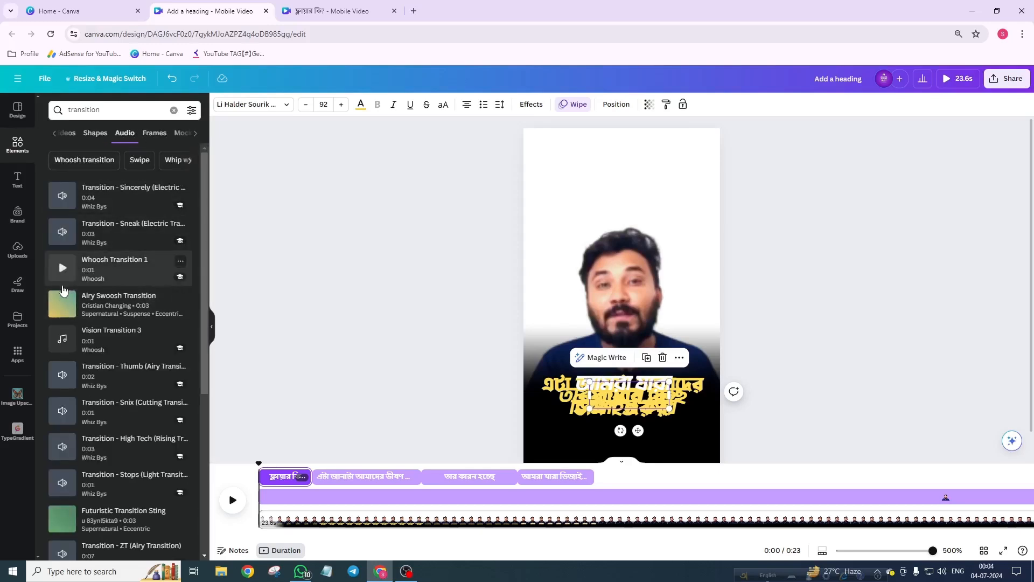
left_click(63, 268)
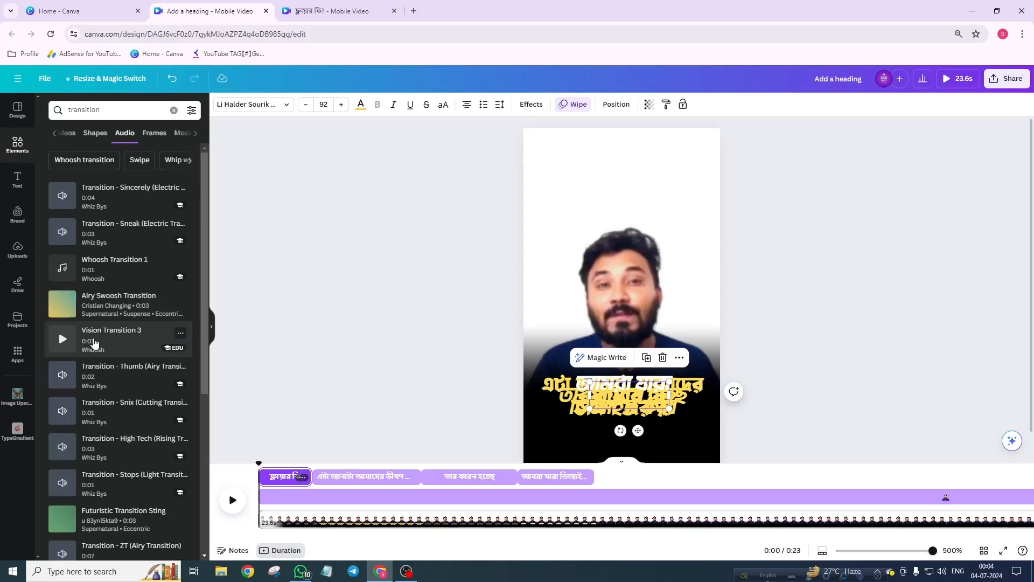
left_click(95, 343)
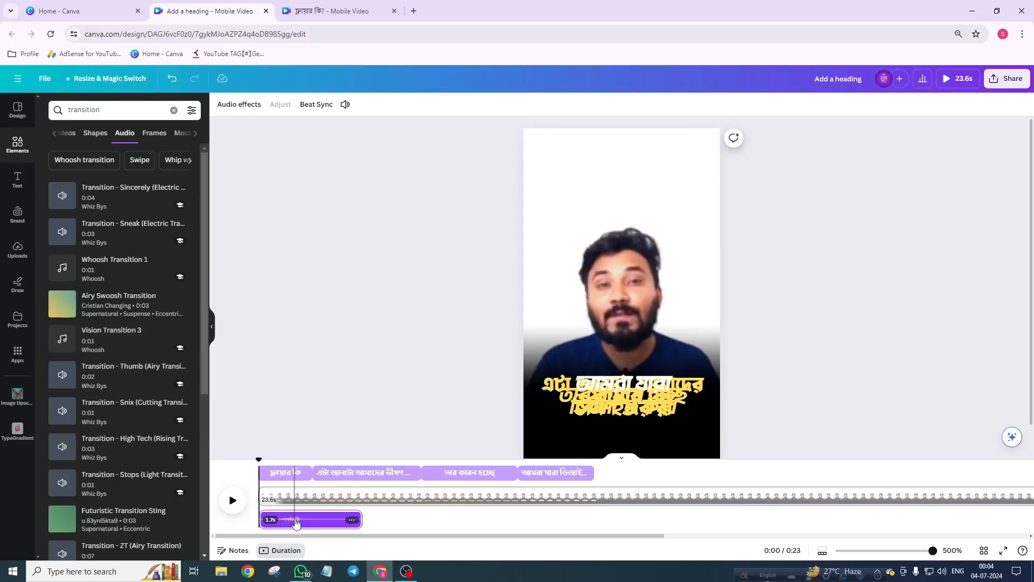
Step: Move the transition sound clip to the very start of the timeline and preview it
left_click_drag(305, 524, 271, 527)
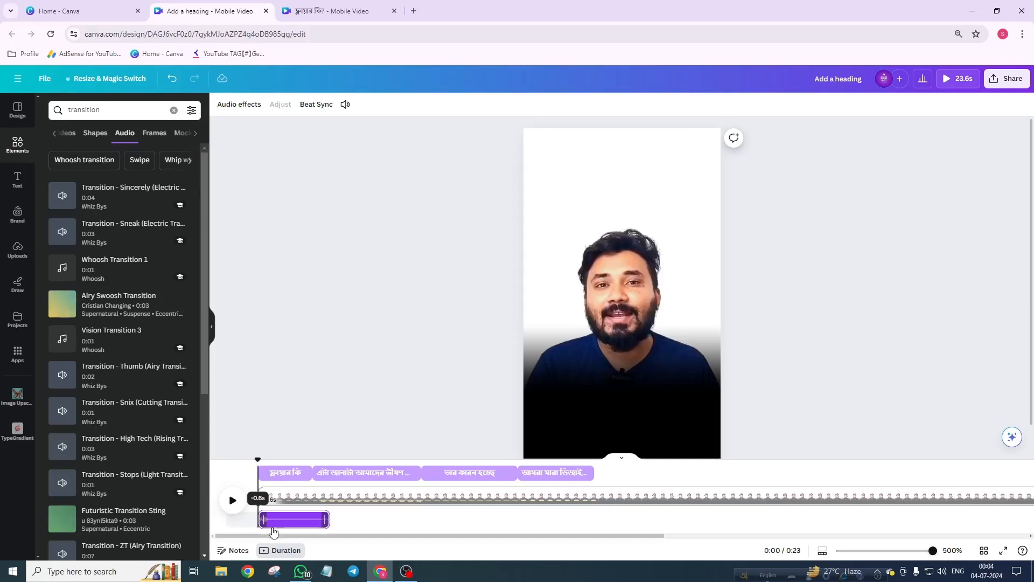
left_click(233, 503)
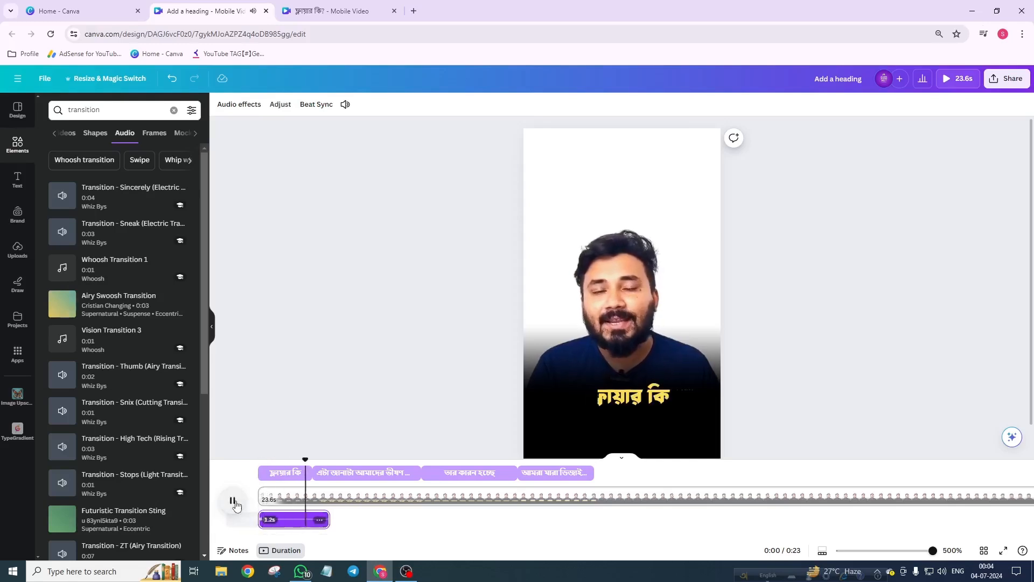
left_click(233, 501)
left_click_drag(316, 457, 259, 458)
left_click(234, 502)
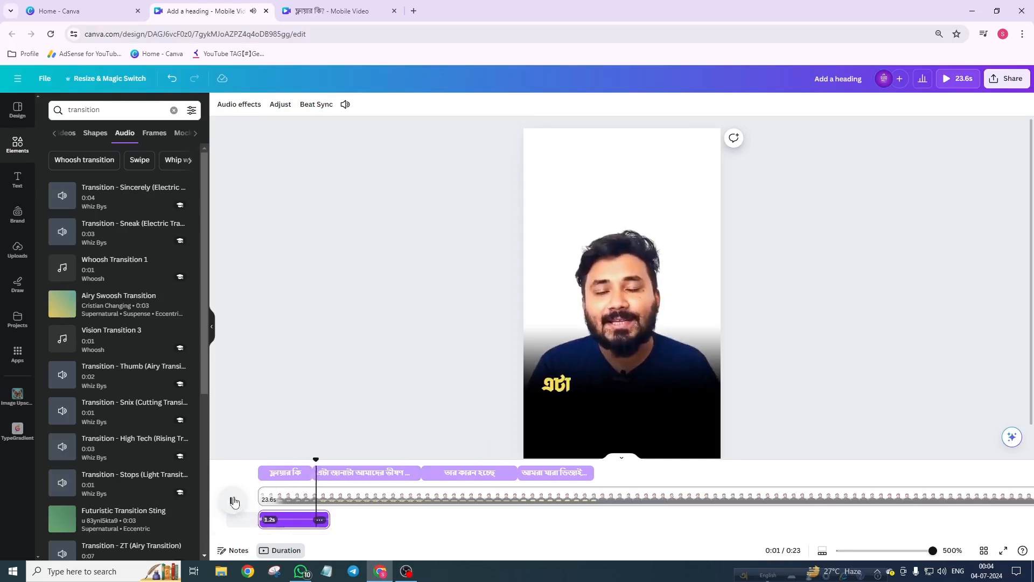
left_click(233, 501)
mouse_move(280, 524)
left_mouse_down()
mouse_move(292, 521)
mouse_move(260, 522)
left_mouse_up()
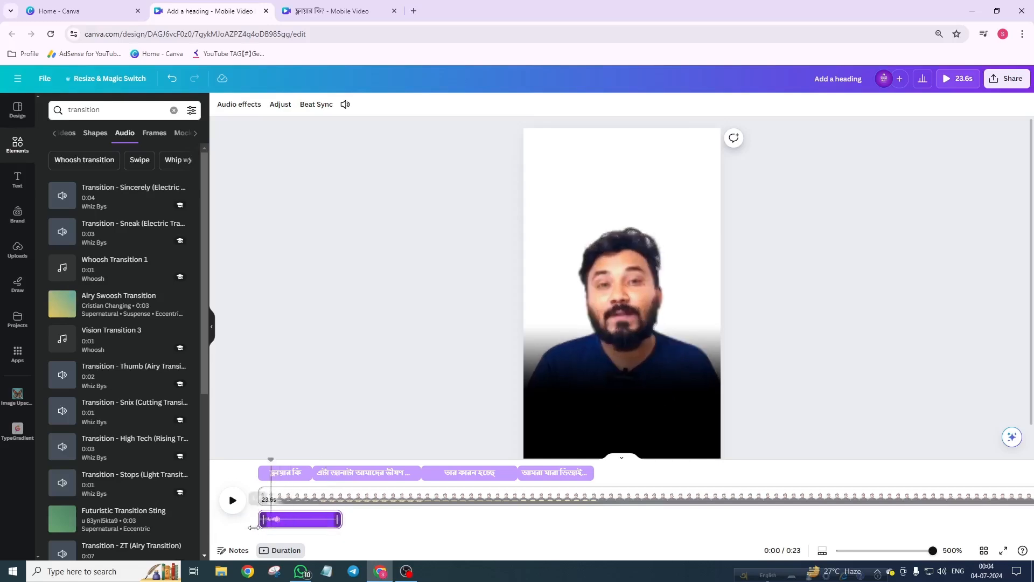
left_click(234, 501)
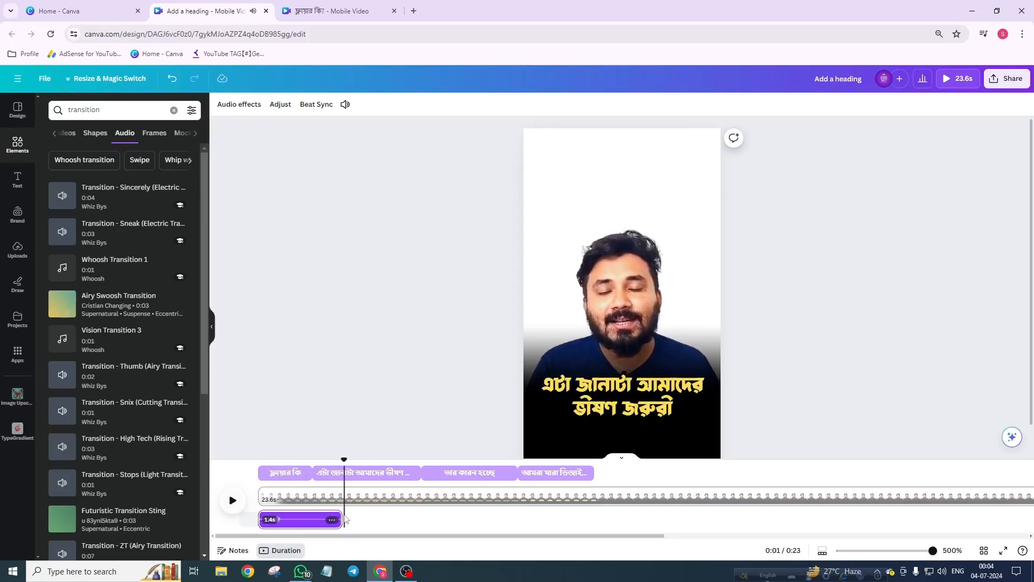
Step: Trim the transition sound clip to about 0.7 s
left_click(314, 523)
left_click_drag(338, 519, 295, 523)
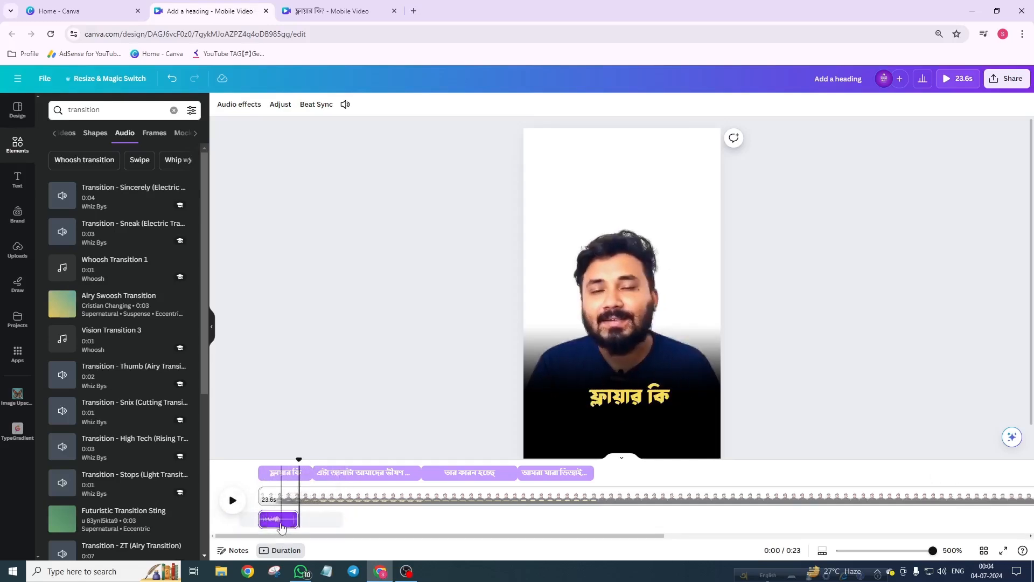
left_click(282, 527)
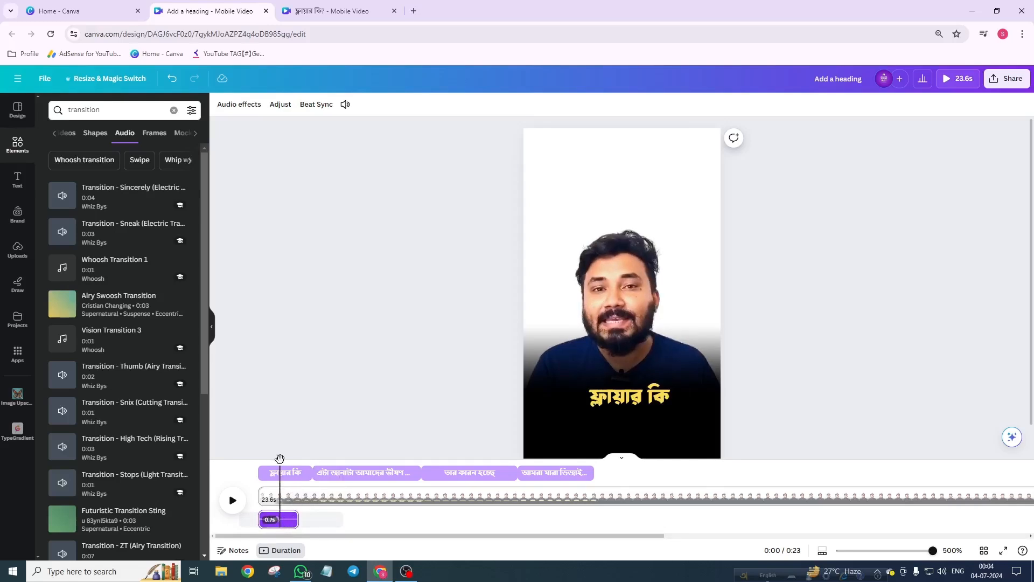
Step: Place copies of the transition sound at the start of the second, third and fourth caption clips, then preview
left_click_drag(279, 458, 312, 468)
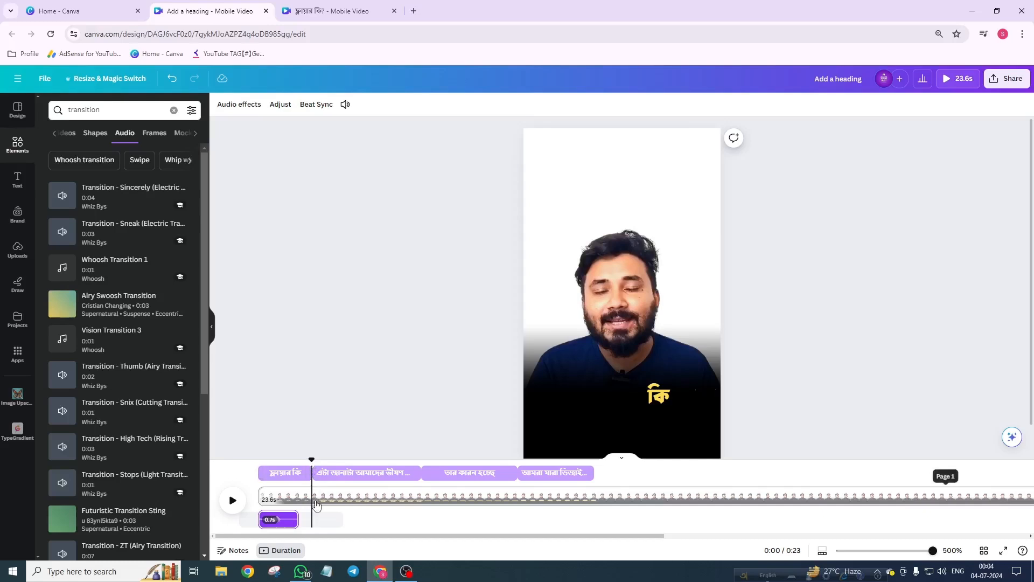
left_click_drag(316, 503, 318, 509)
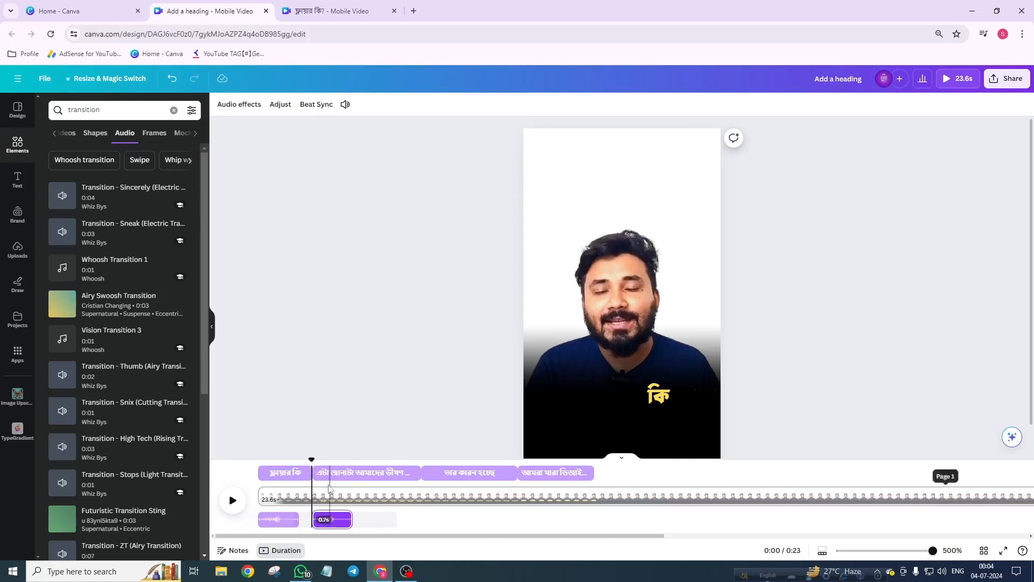
left_click_drag(314, 462, 258, 453)
key("ctrl+v")
key("ctrl+v")
left_click(232, 501)
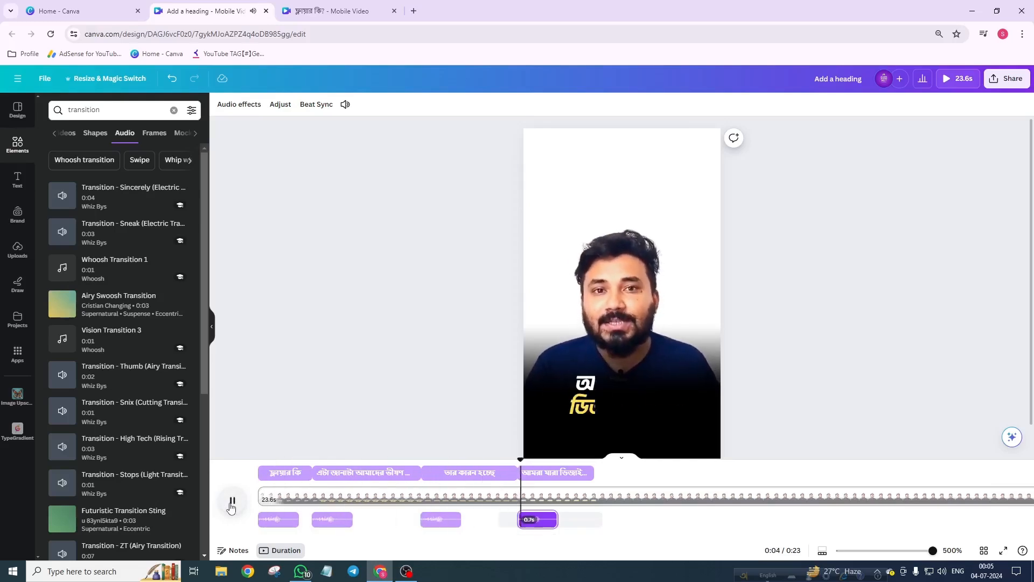
left_click(232, 501)
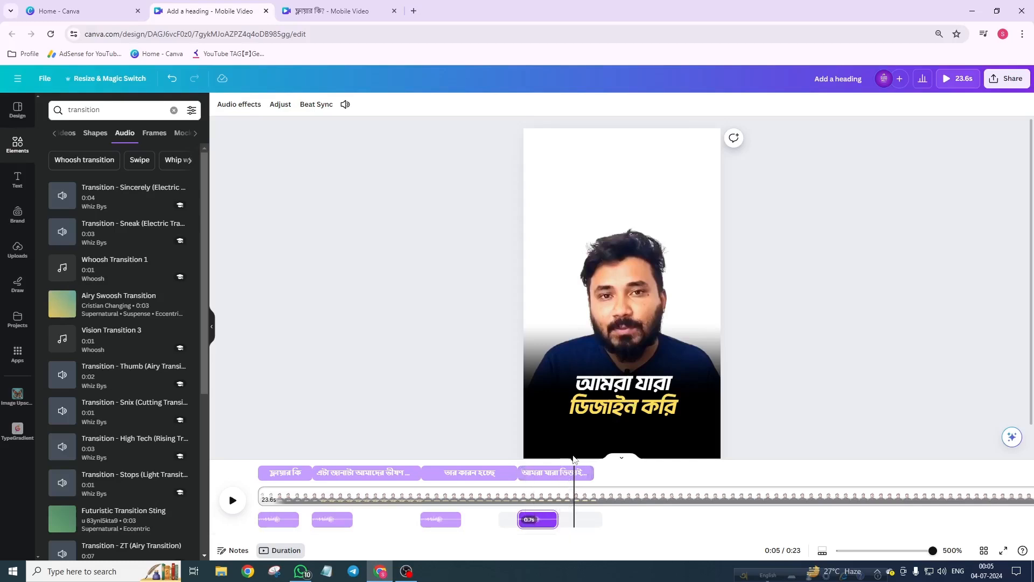
Step: Return the playhead to the start and search the elements for 'flyer'
left_click_drag(574, 462, 258, 475)
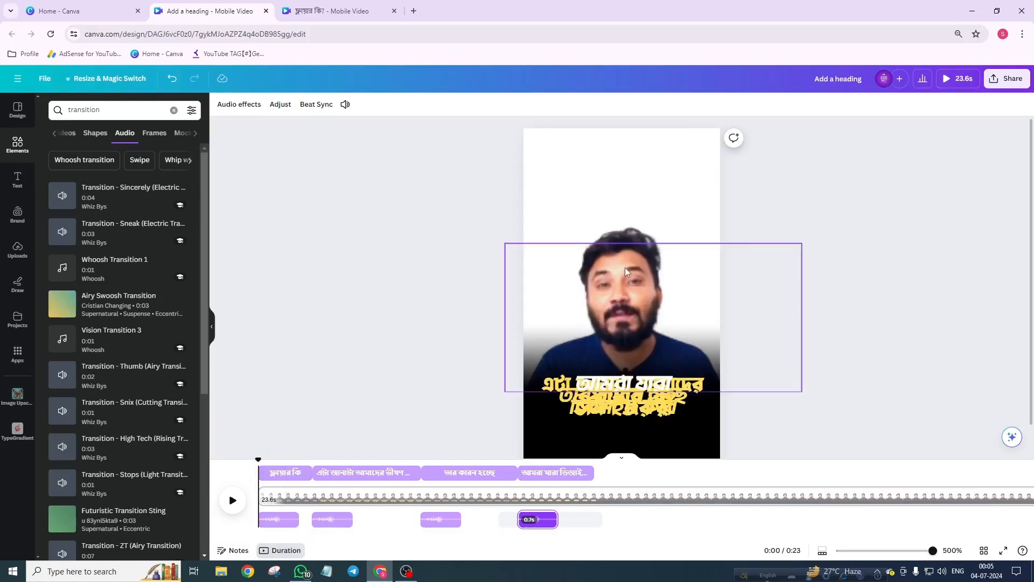
left_click(275, 474)
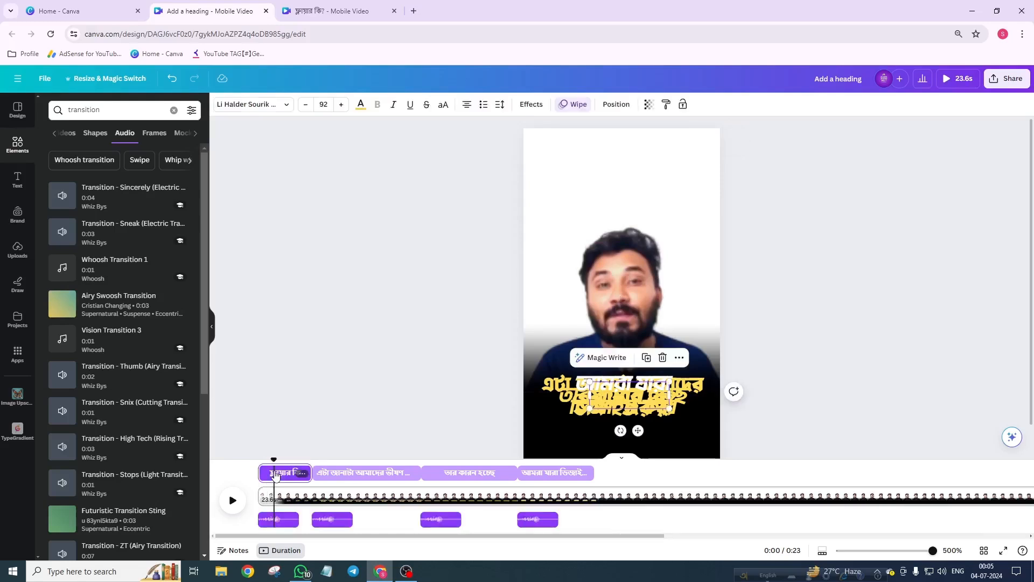
left_click_drag(268, 461, 257, 461)
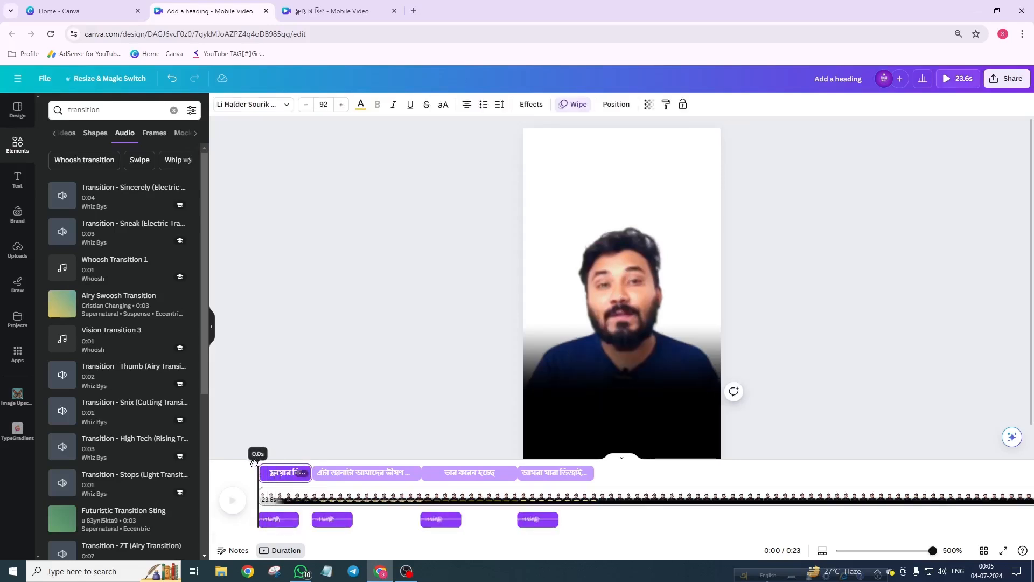
left_click(17, 144)
left_click(95, 109)
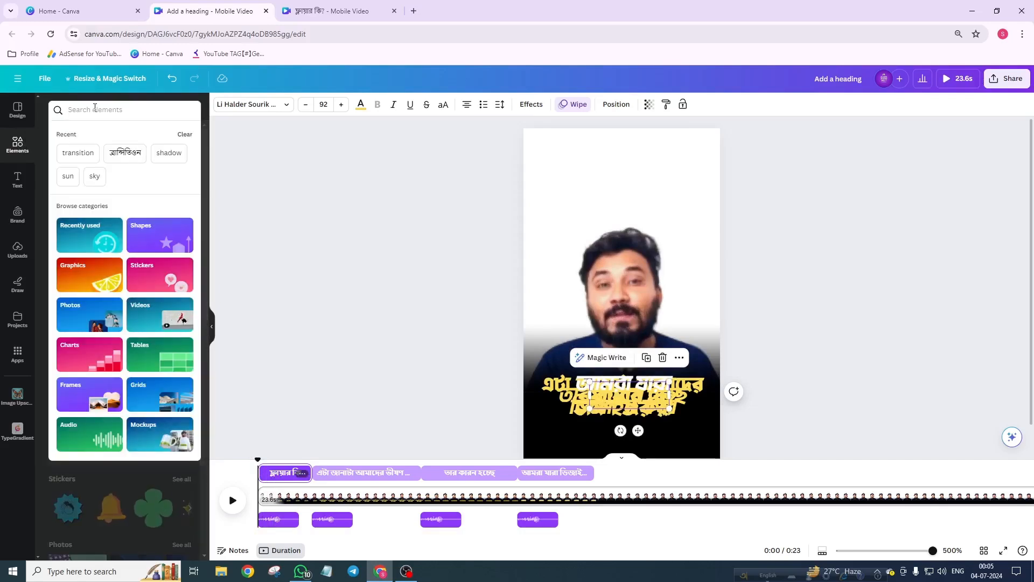
type("flyer")
key("Return")
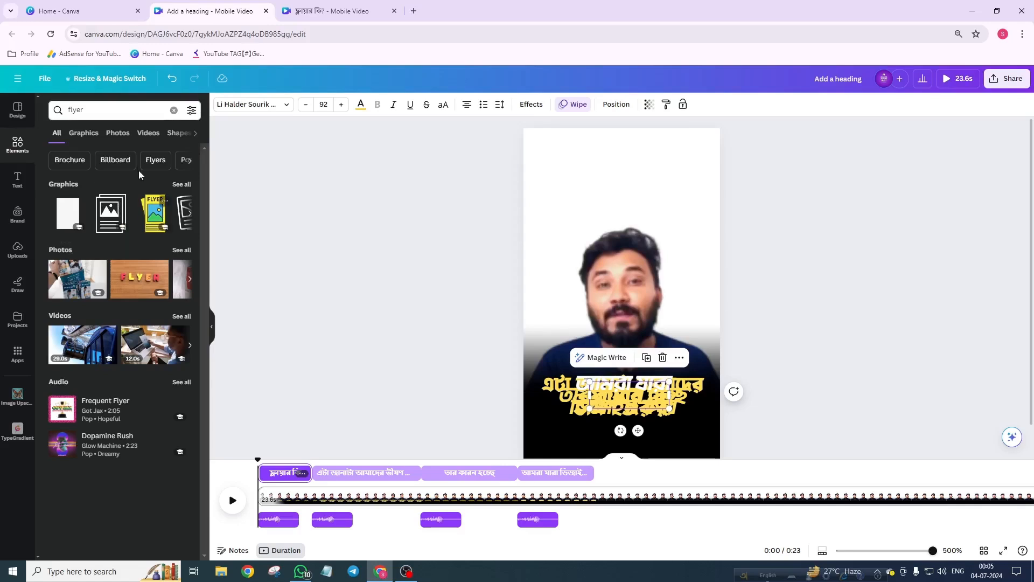
Step: Add the photo of hands holding a red flyer and fit it to the upper part of the frame
left_click(83, 133)
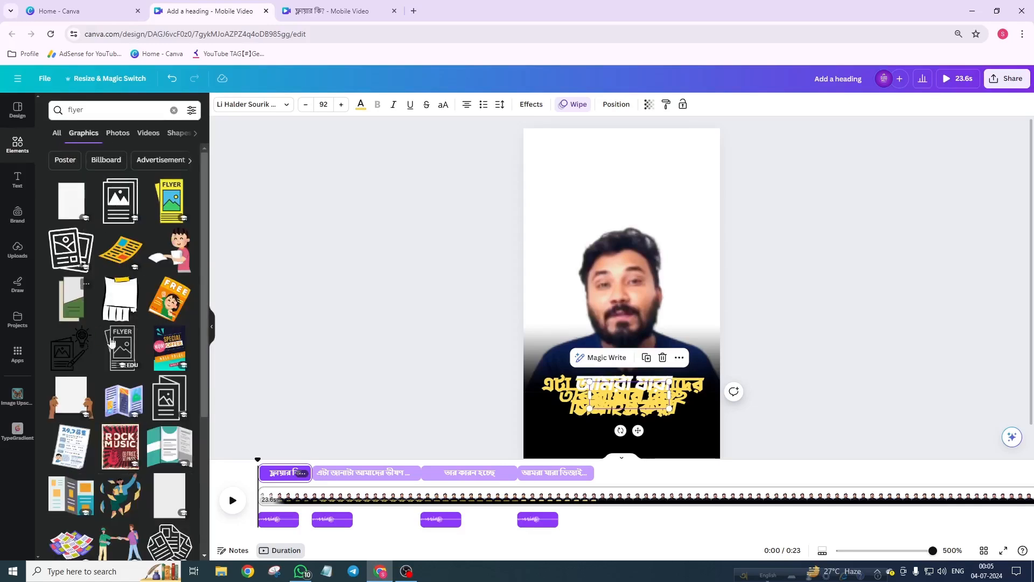
left_click(119, 134)
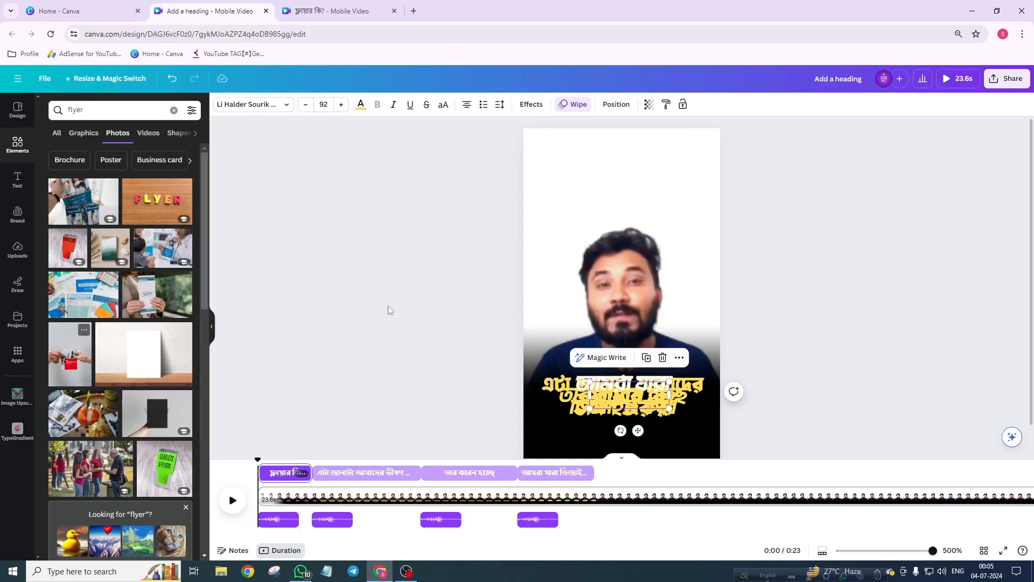
left_click(70, 354)
left_click_drag(622, 272, 604, 212)
left_click_drag(681, 360, 723, 428)
left_click_drag(682, 330, 676, 170)
left_click_drag(677, 194, 663, 211)
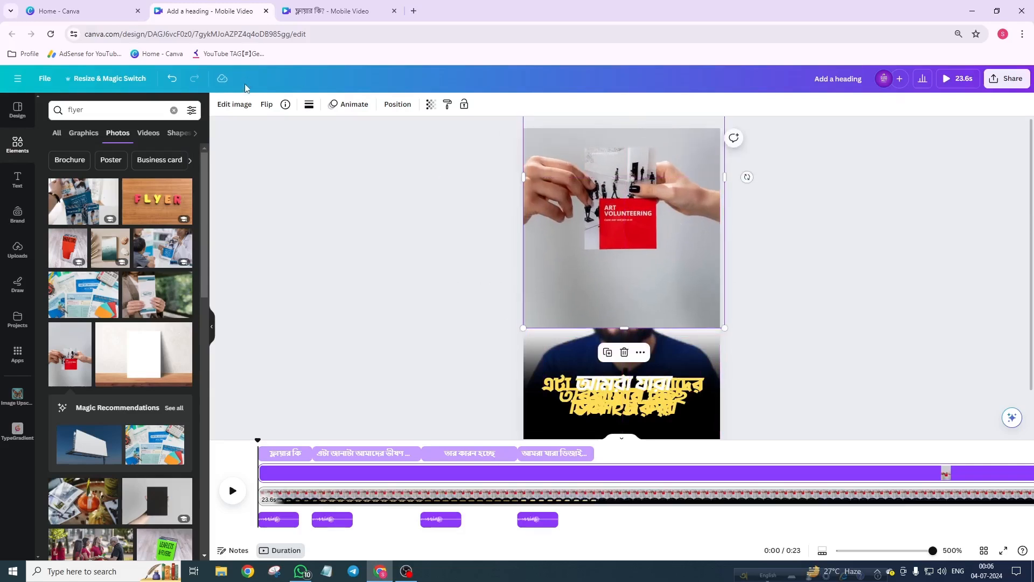
Step: Remove the flyer photo's background with BG Remover and send the photo to the back
left_click(234, 105)
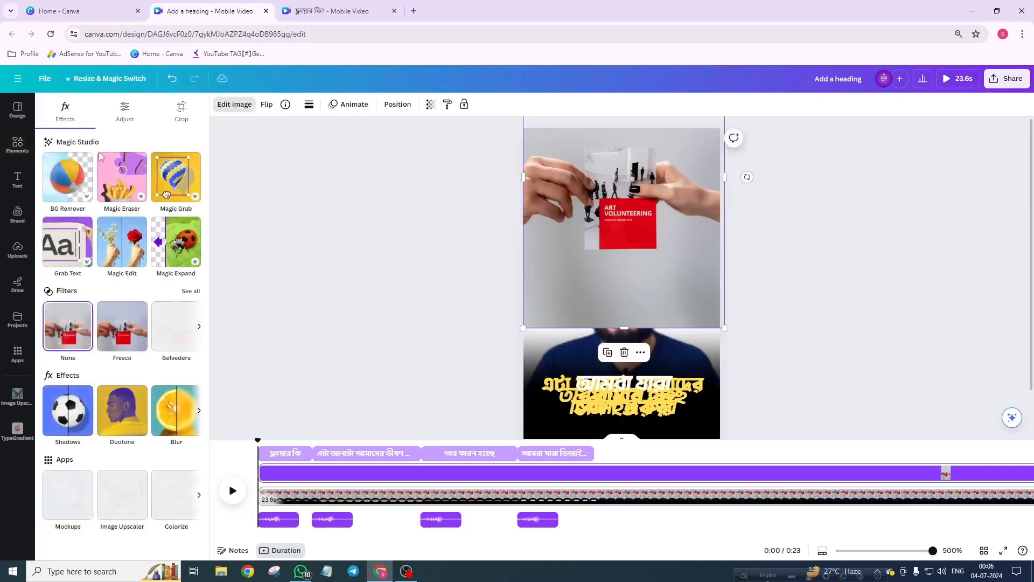
left_click(64, 177)
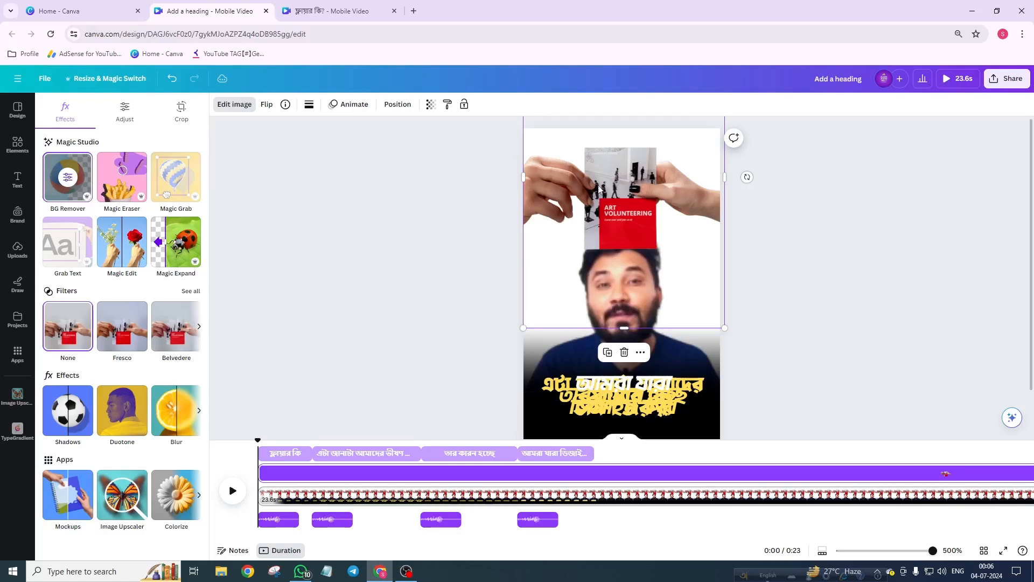
left_click(397, 104)
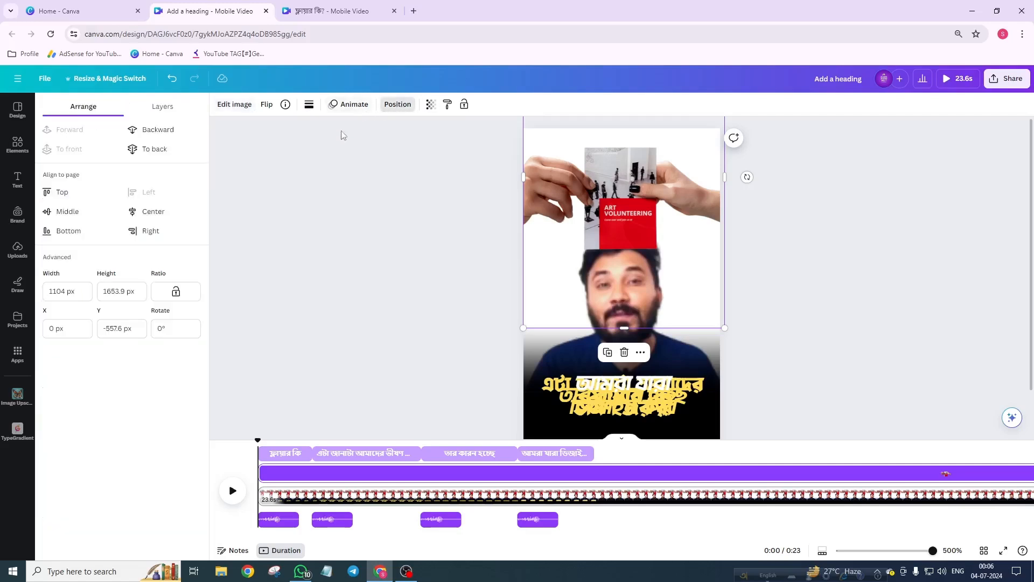
left_click(156, 149)
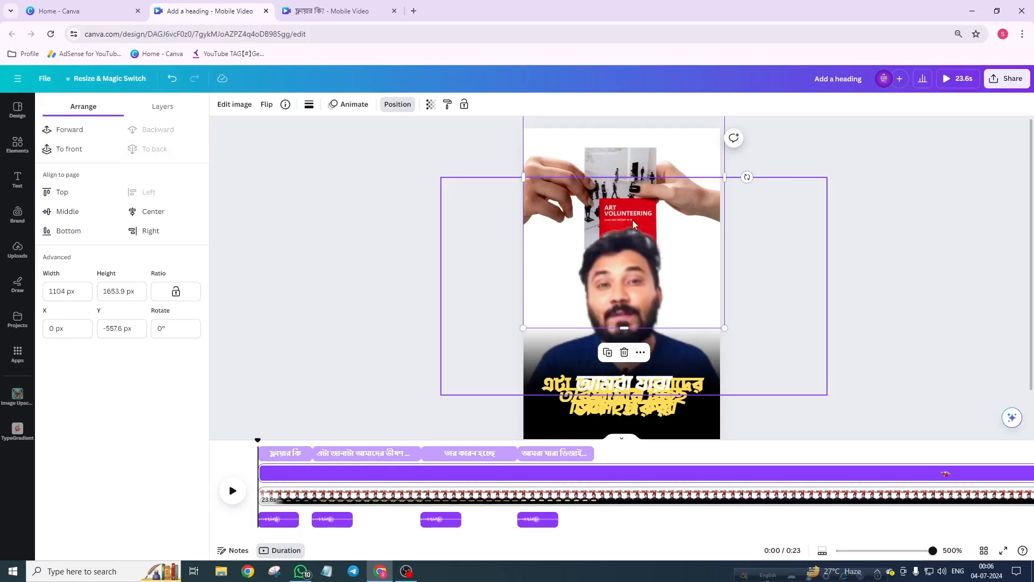
Step: Animate the flyer photo with Baseline on enter, direction down, at the slowest speed
left_click(347, 105)
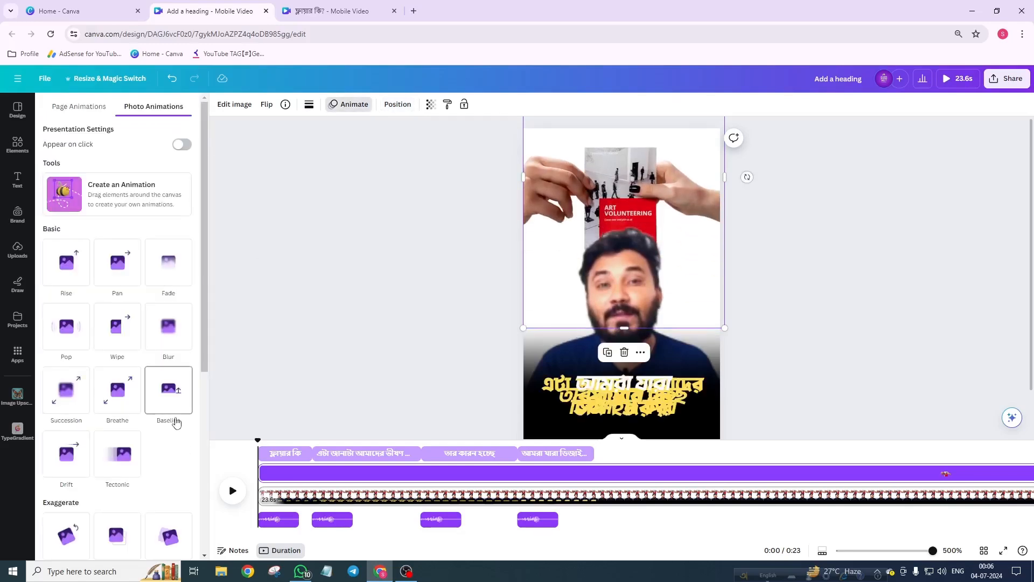
left_click(169, 389)
scroll(162, 414, "down", 3)
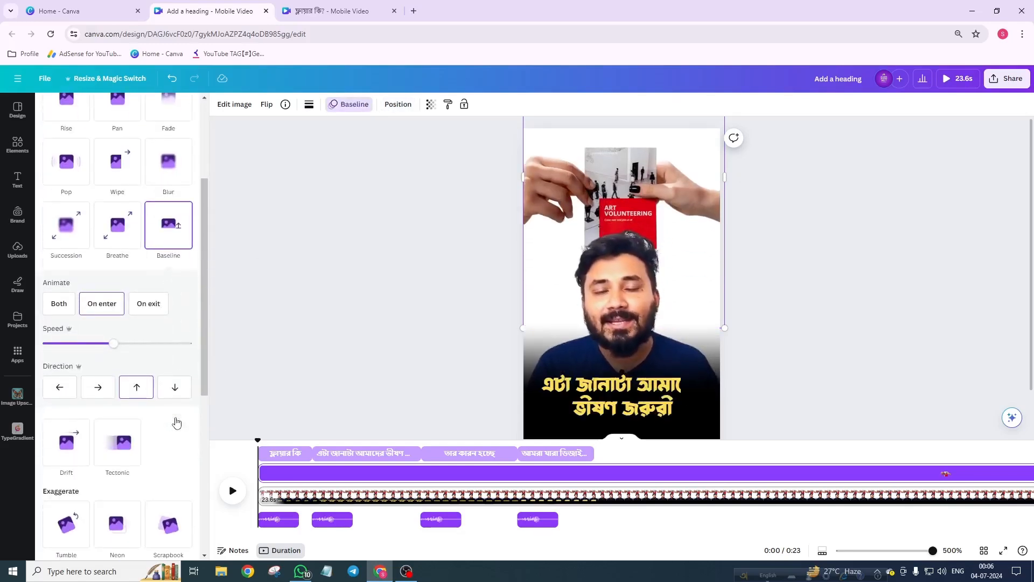
left_click(174, 391)
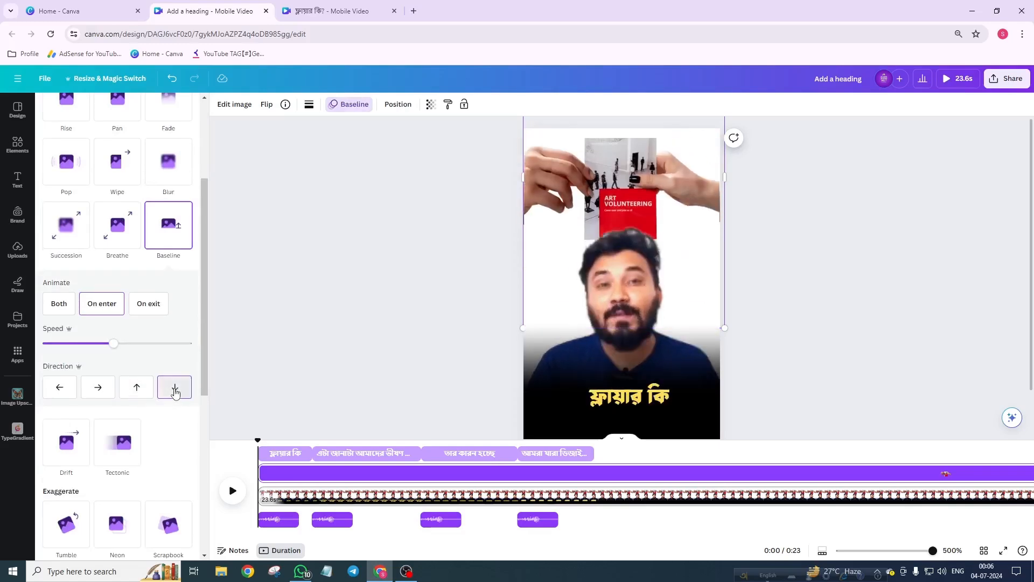
left_click_drag(115, 350, 63, 350)
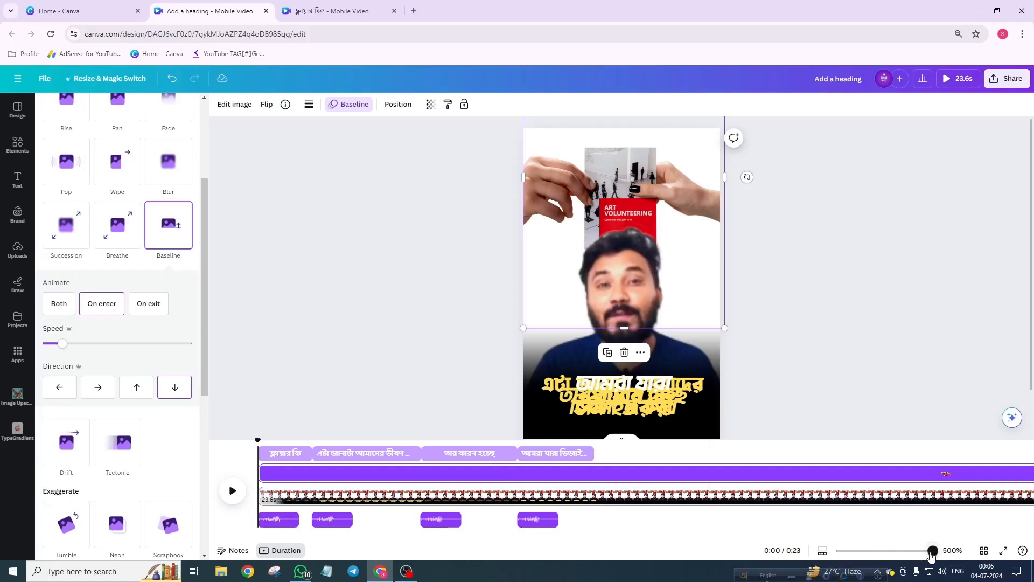
Step: Trim the flyer photo clip to 2.0 s at the start of the timeline
left_click_drag(931, 551, 874, 551)
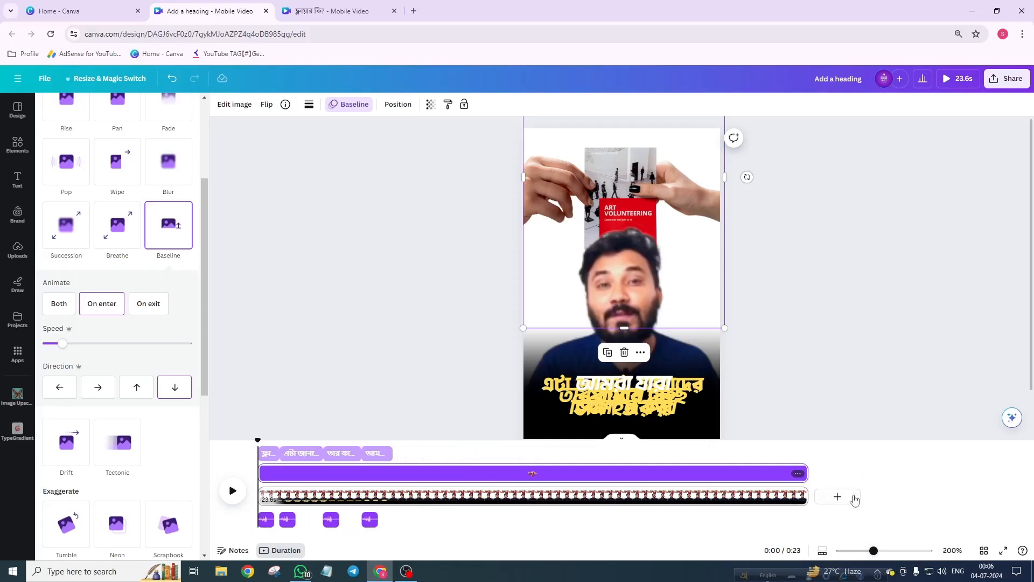
left_click_drag(801, 470, 299, 473)
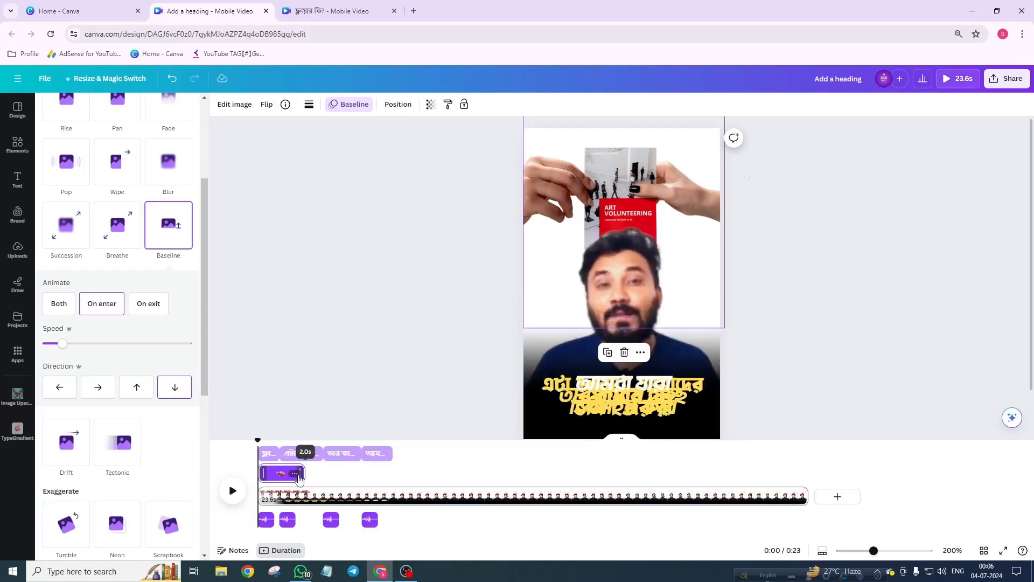
Step: Preview the flyer animation at the start of the video
left_click(232, 493)
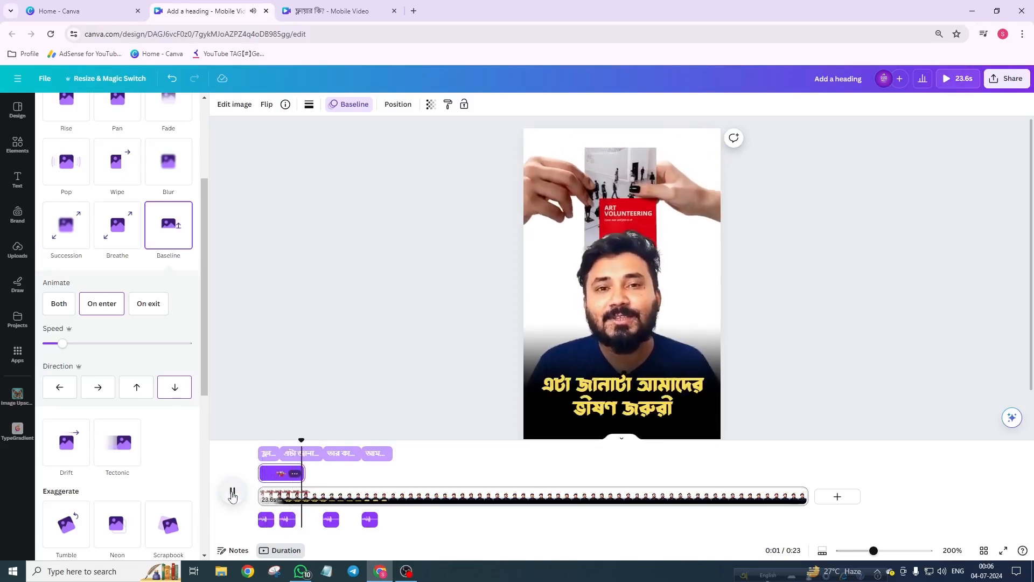
left_click(232, 494)
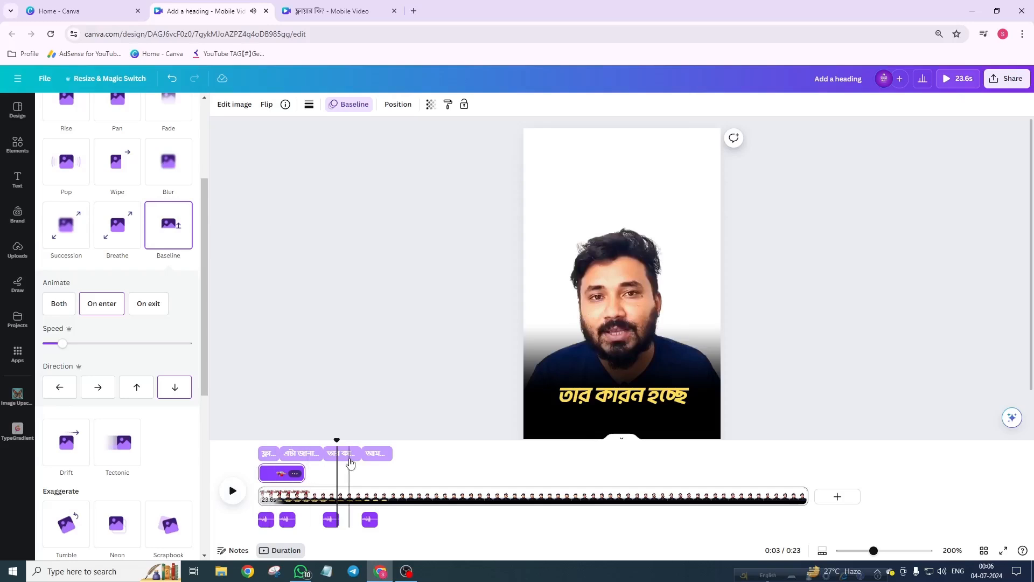
left_click_drag(339, 443, 307, 461)
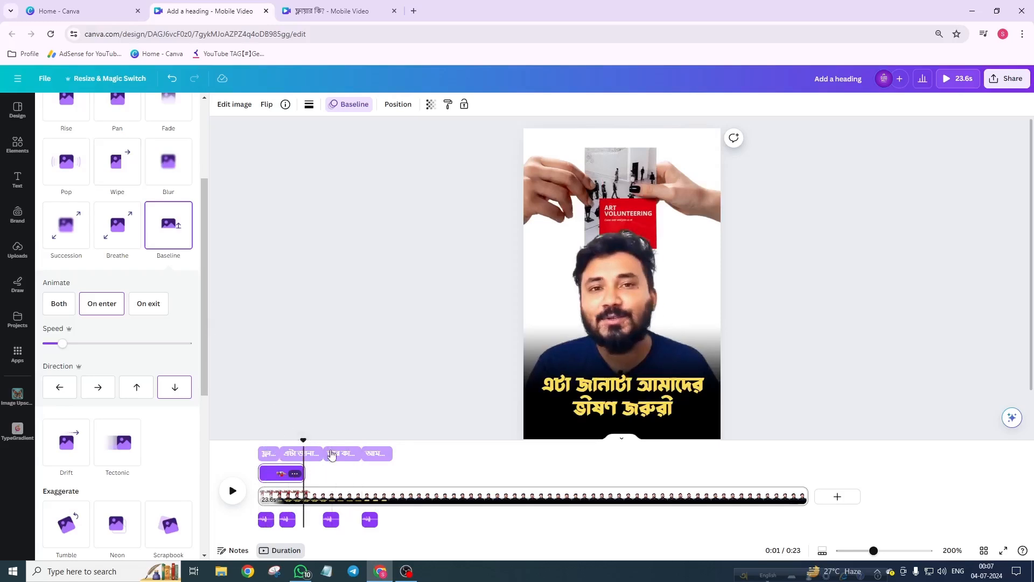
left_click(232, 491)
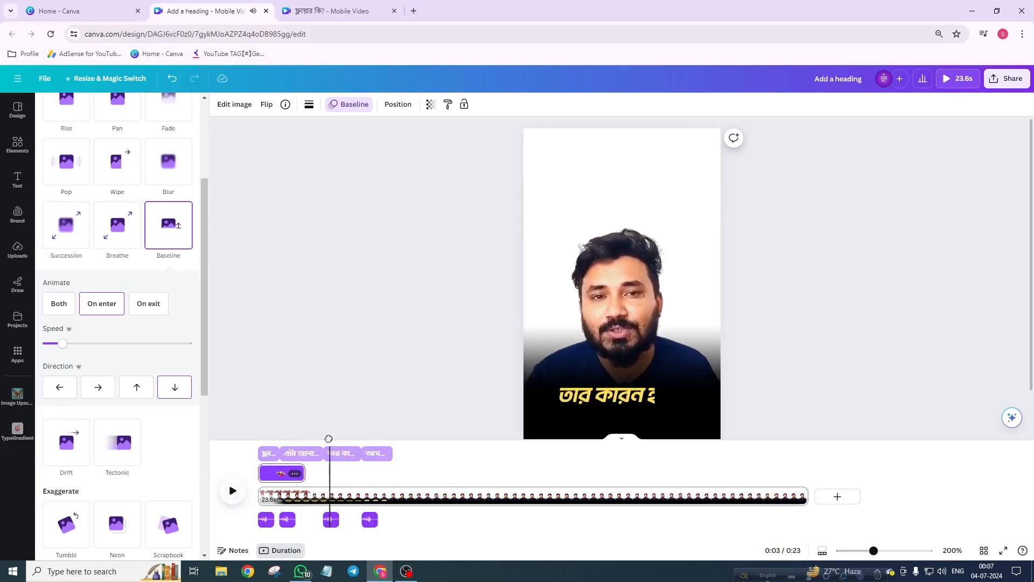
left_click_drag(329, 438, 305, 438)
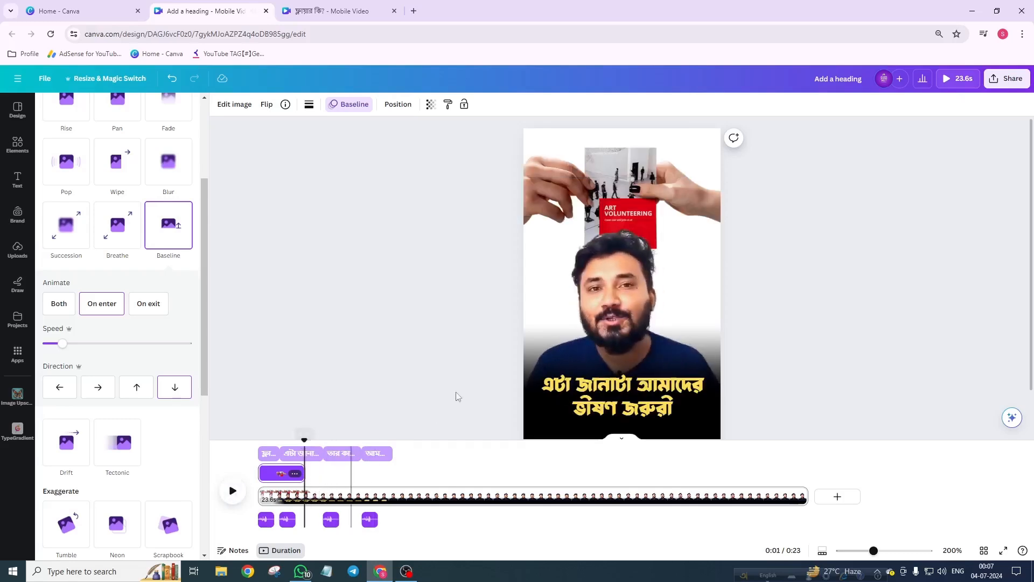
Step: Search the elements for 'mike' and add the purple 3D megaphone graphic
left_click(22, 150)
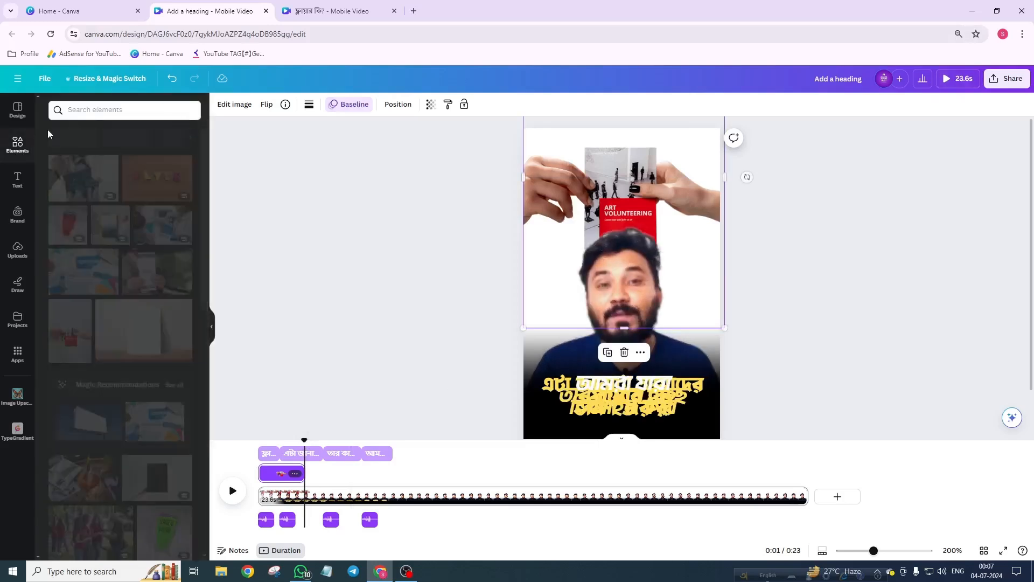
left_click(94, 110)
type("mike")
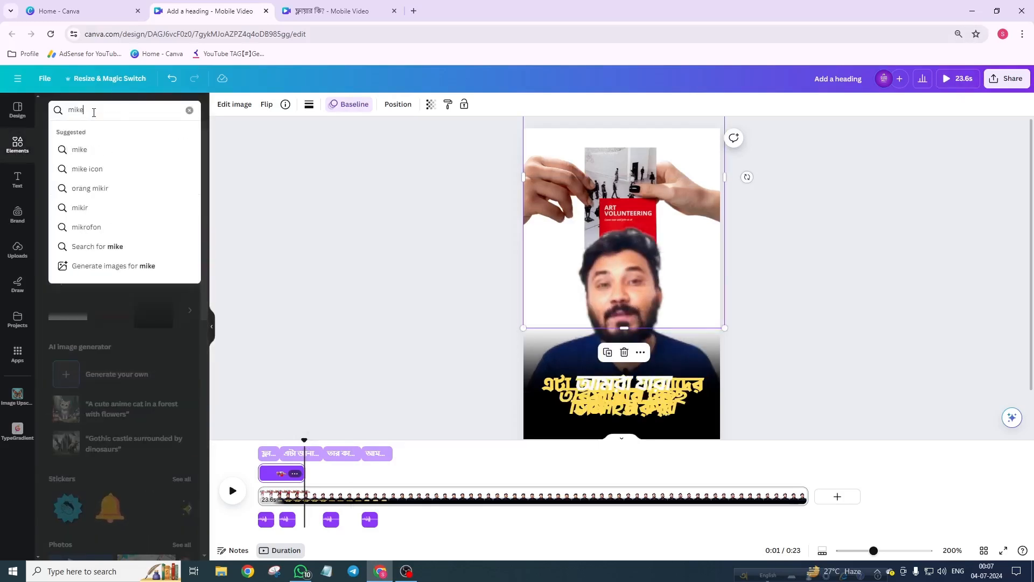
key("Return")
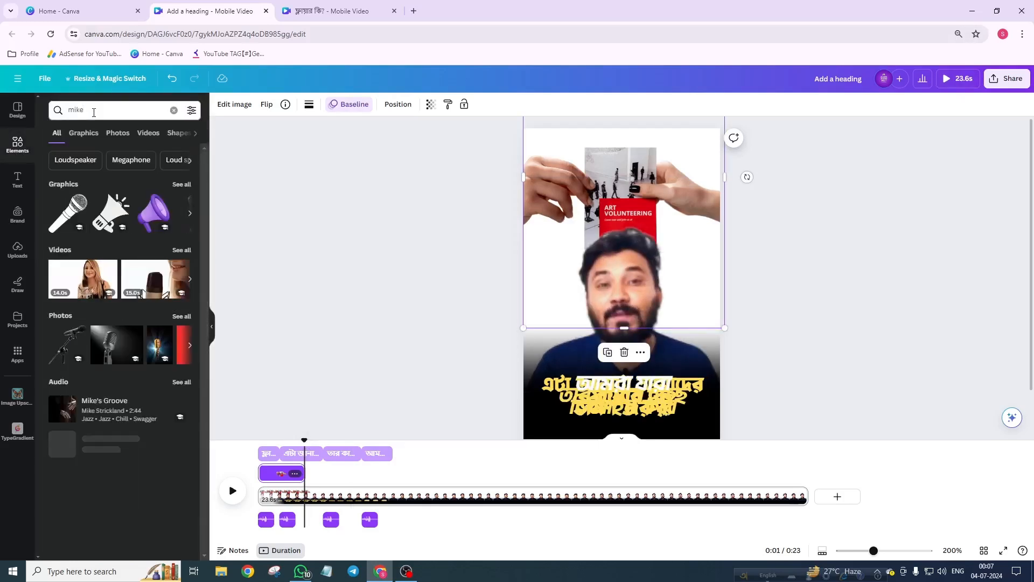
left_click(87, 133)
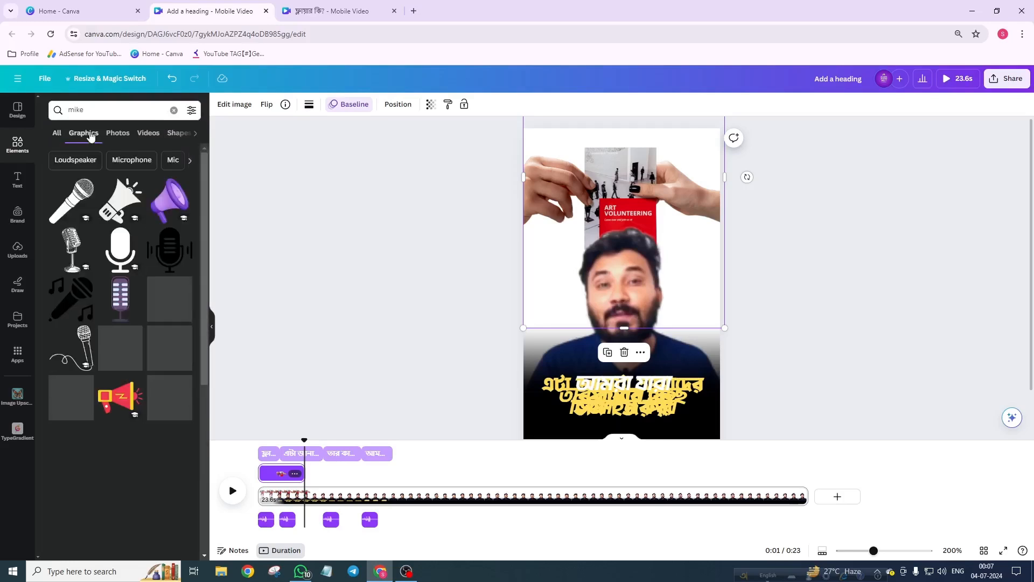
left_click(163, 206)
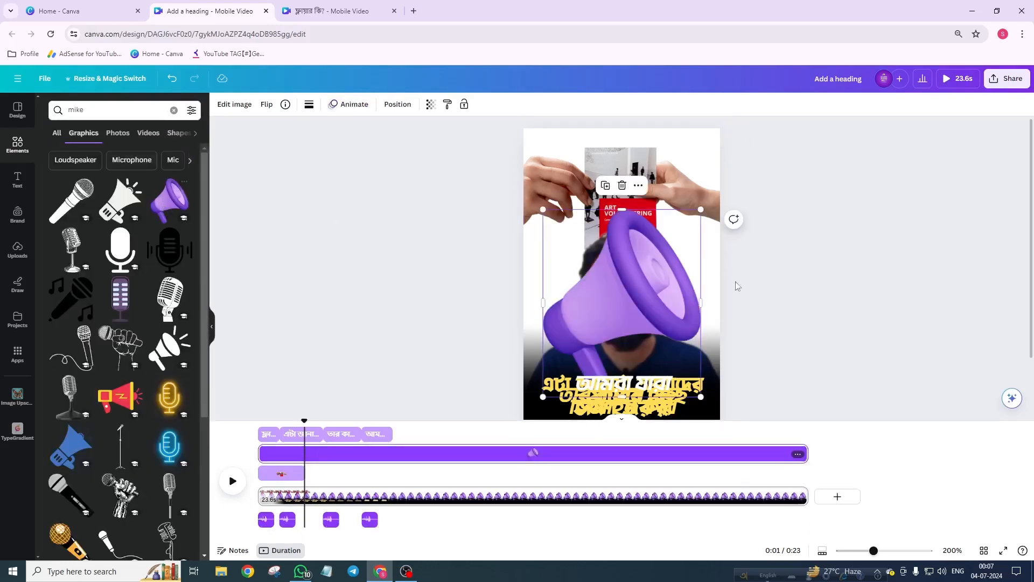
Step: Shrink the megaphone, place it over the flyer and tilt it slightly
left_click_drag(647, 308, 643, 264)
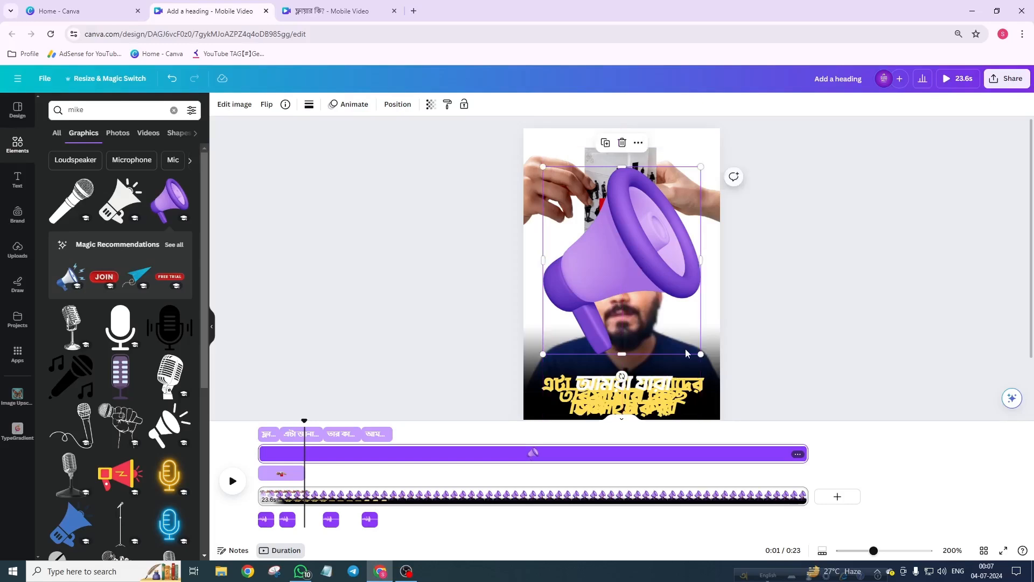
left_click_drag(698, 352, 622, 219)
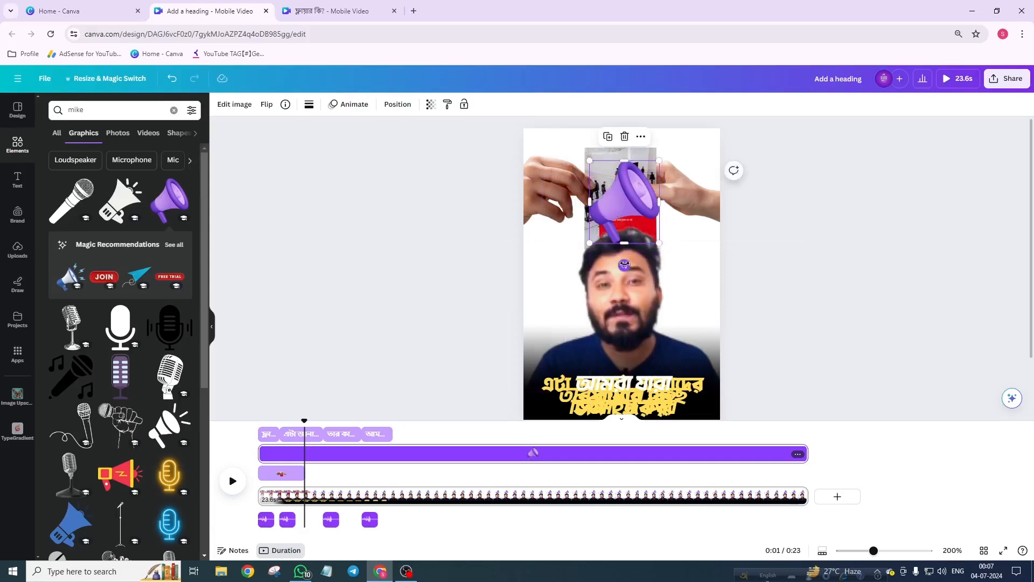
left_click_drag(625, 265, 642, 271)
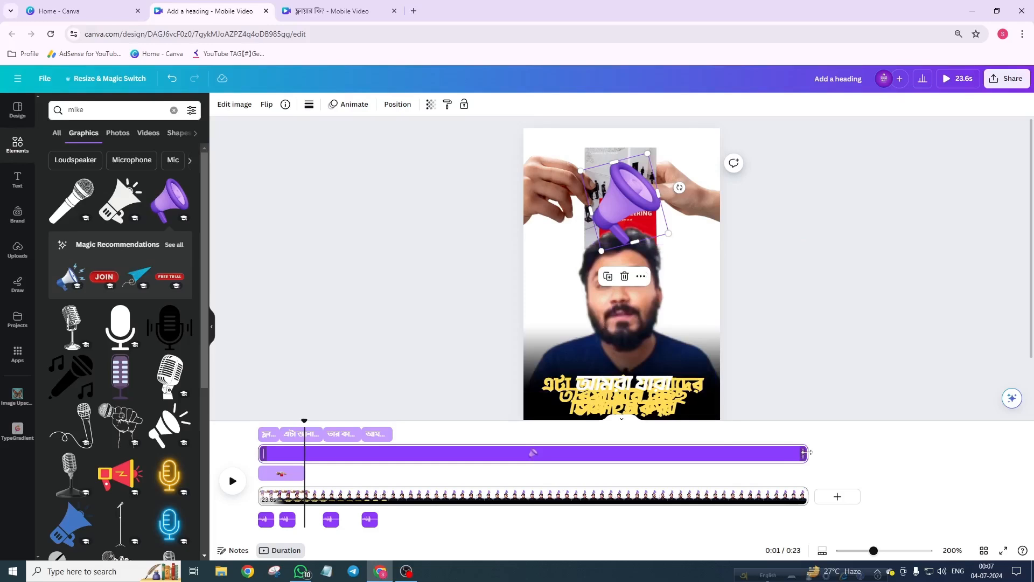
Step: Shorten the megaphone clip to follow the flyer clip and send the megaphone to the back
left_click_drag(806, 453, 324, 457)
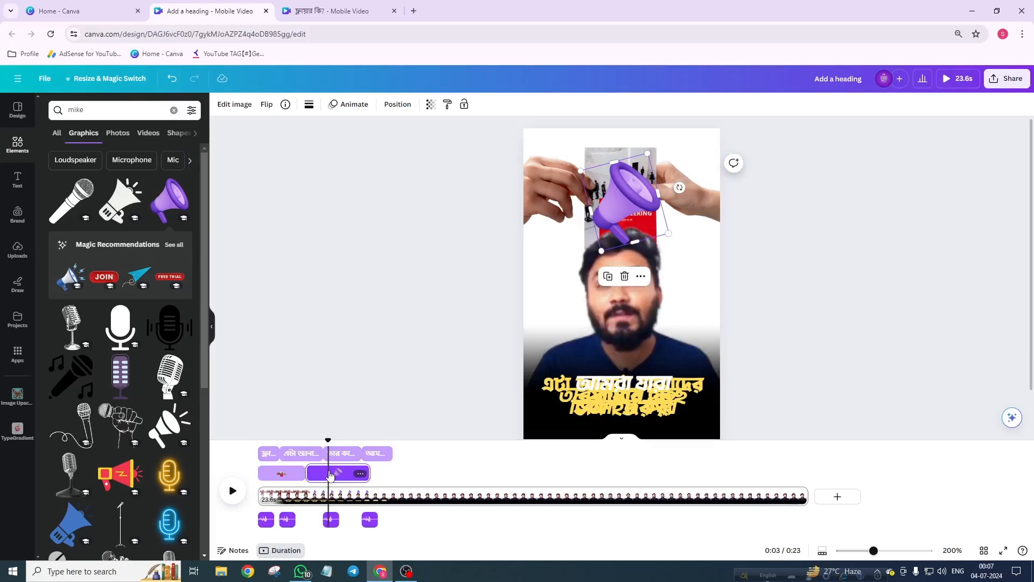
left_click(397, 104)
left_click(131, 153)
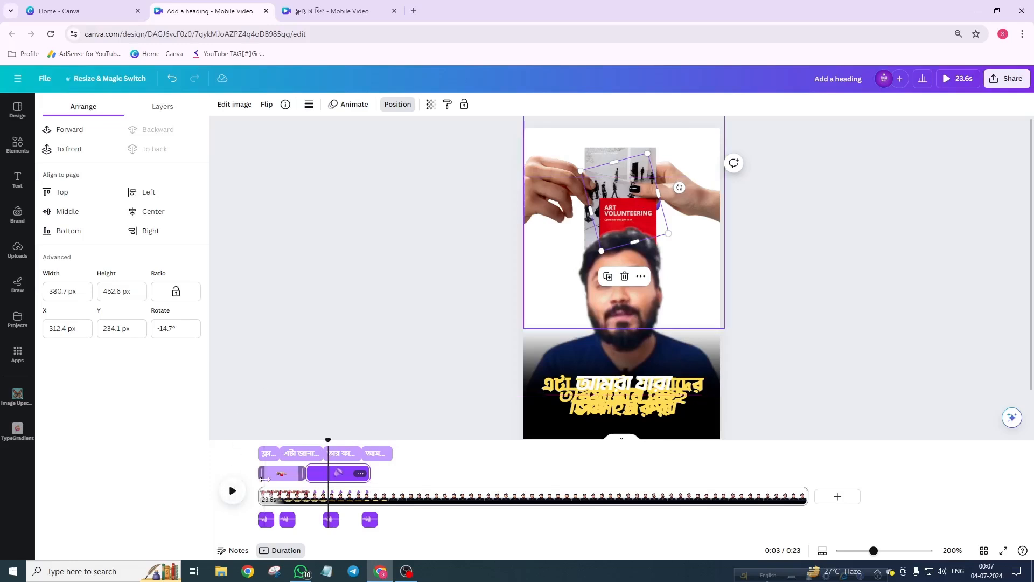
Step: Preview the video from the first caption
left_click(265, 456)
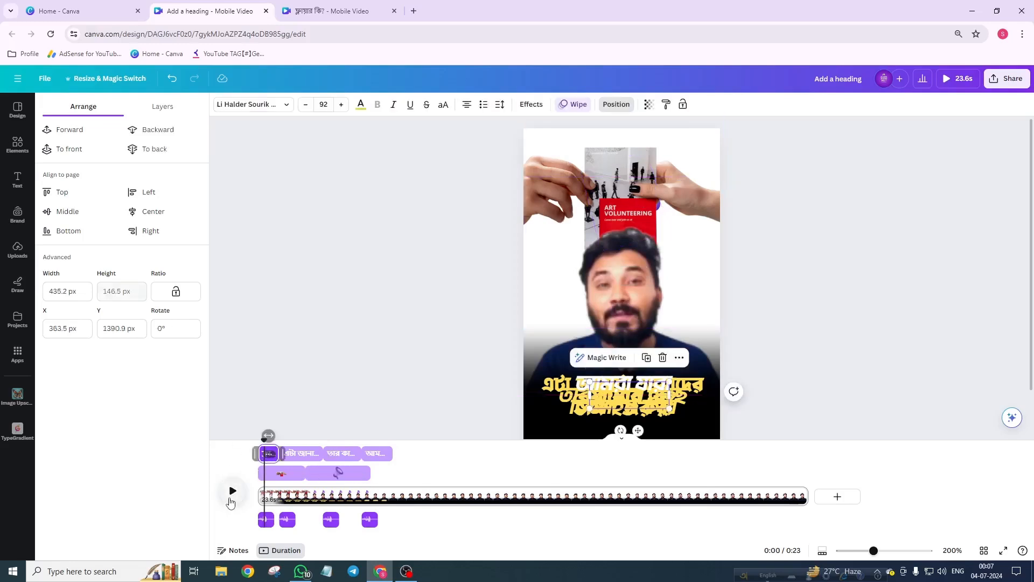
left_click(232, 491)
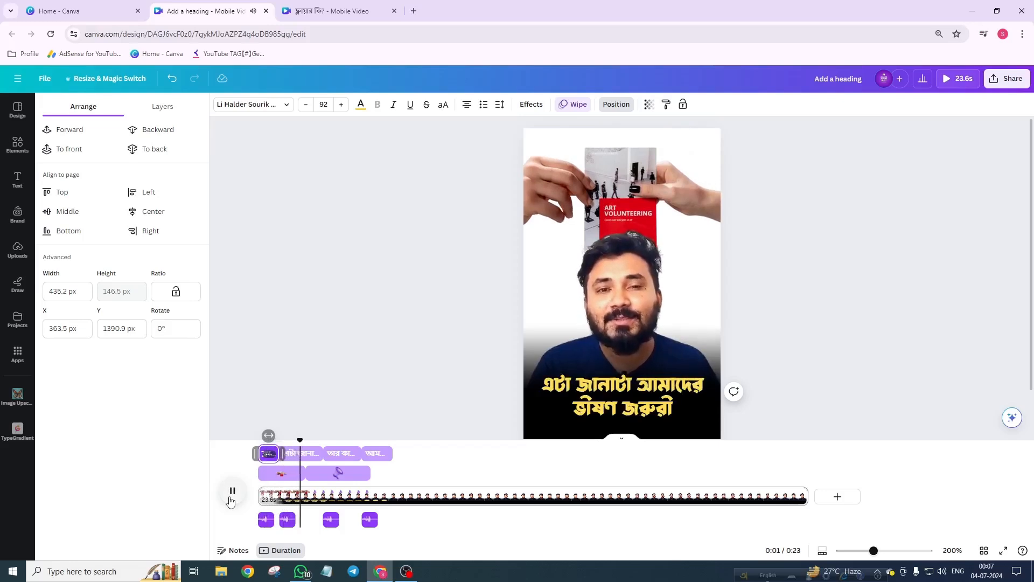
Step: Apply the Baseline animation to the megaphone graphic and play it back from its start
left_click(235, 498)
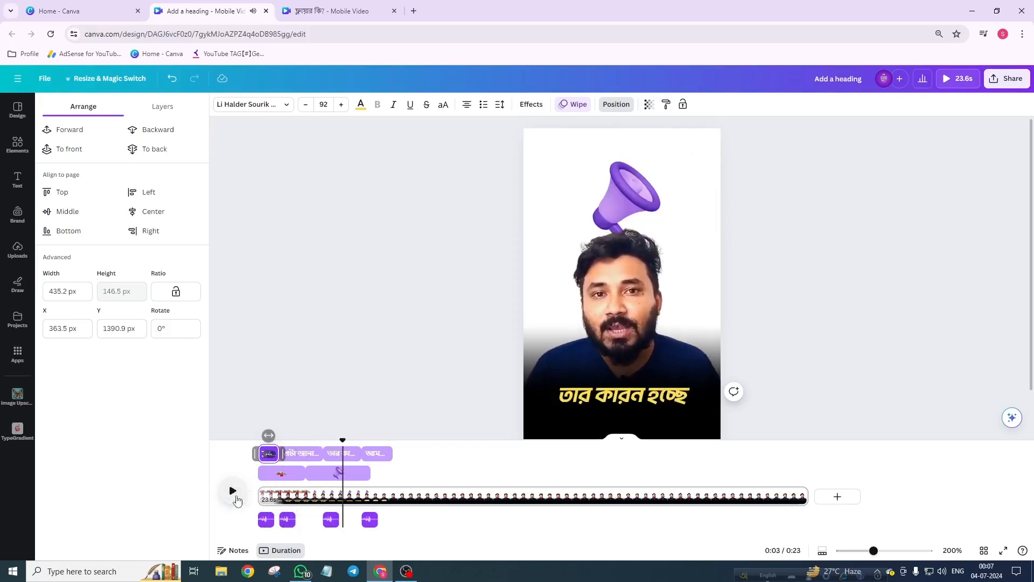
left_click(341, 477)
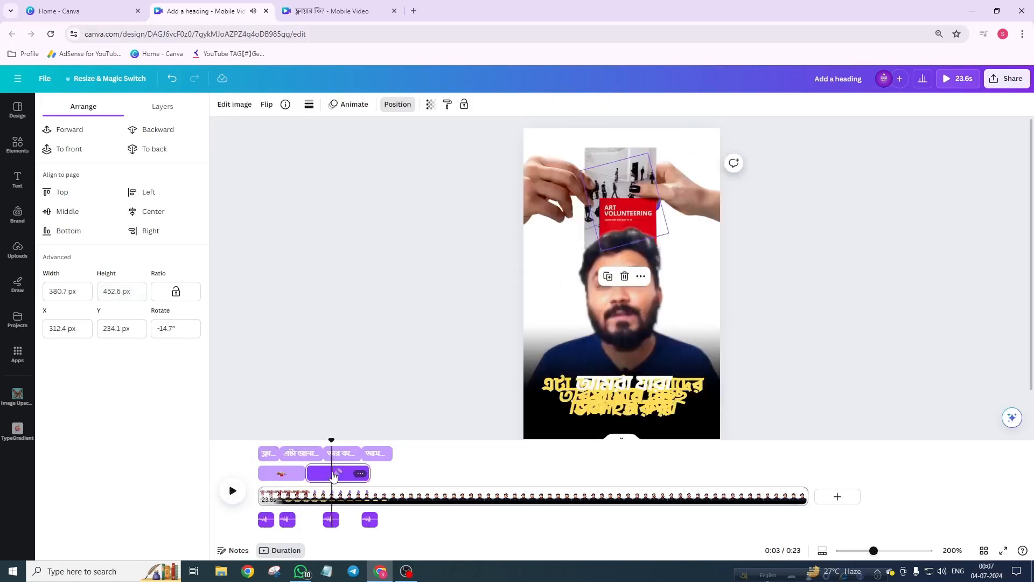
left_click(348, 106)
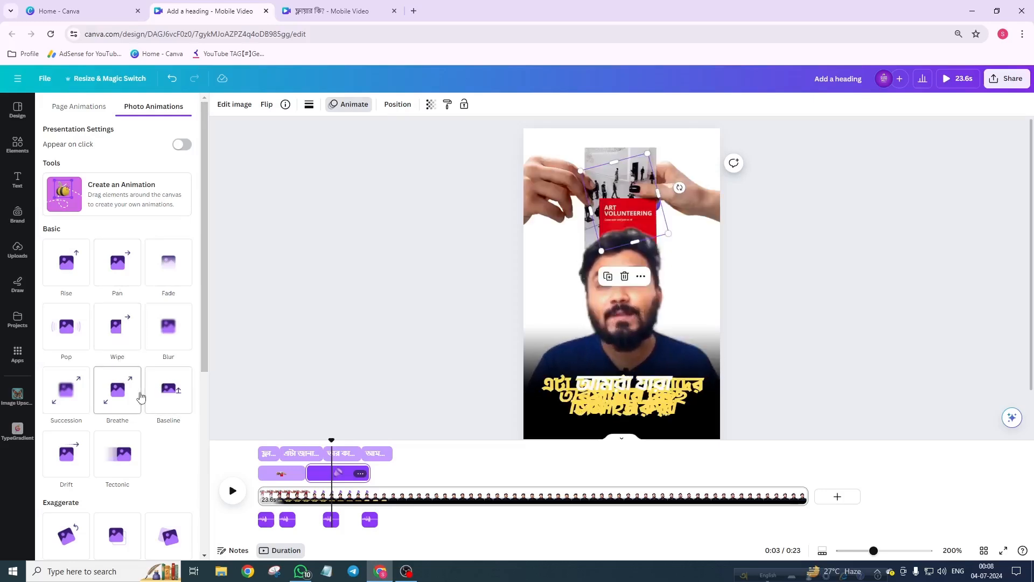
left_click(173, 394)
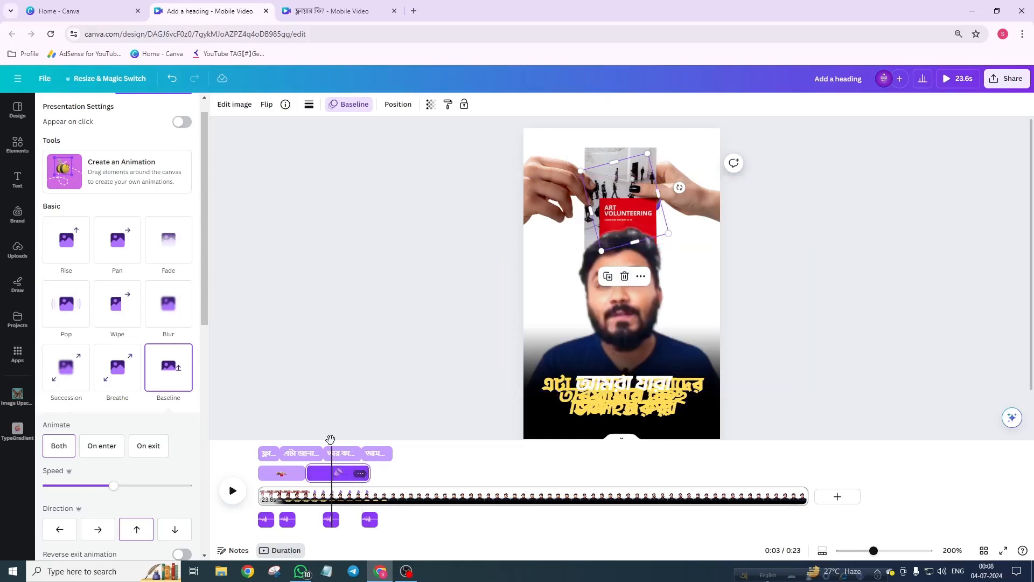
left_click_drag(331, 440, 230, 442)
left_click(233, 493)
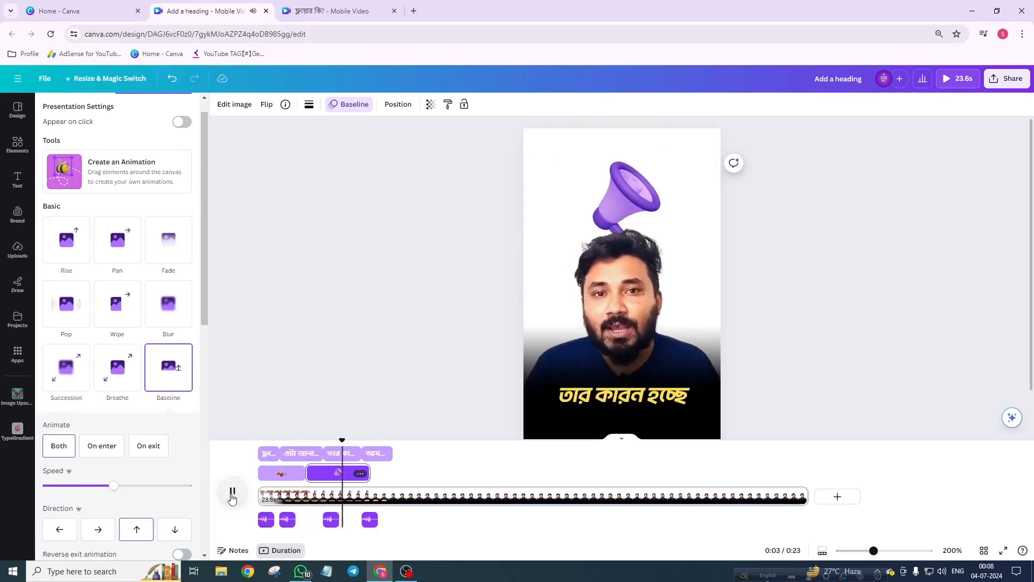
left_click(232, 494)
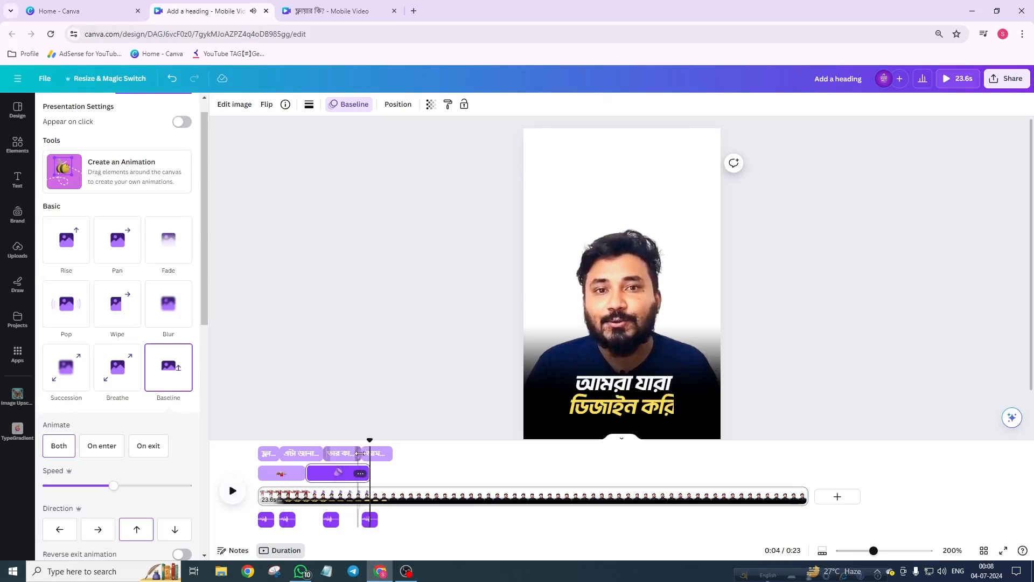
left_click_drag(368, 439, 305, 458)
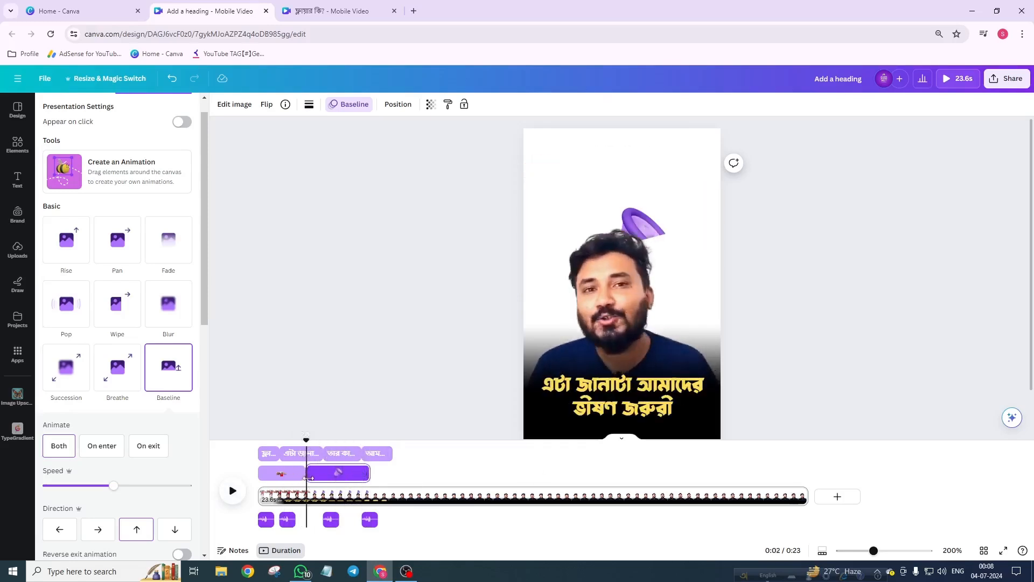
Step: Search the elements for 'click' and add the Relay Clicks 48 sound effect from the audio results
left_click(15, 147)
left_click(74, 108)
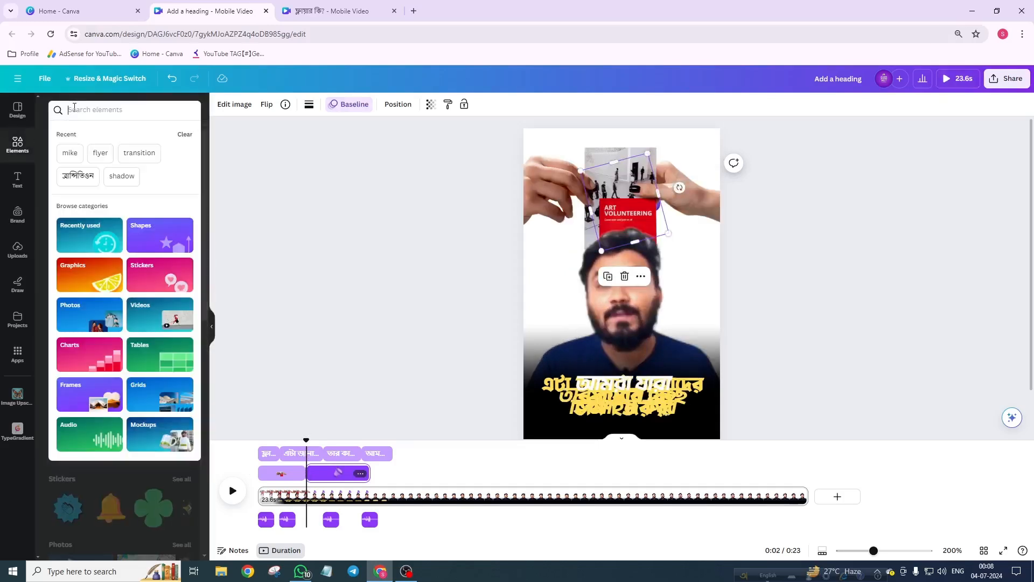
type("click")
key("Return")
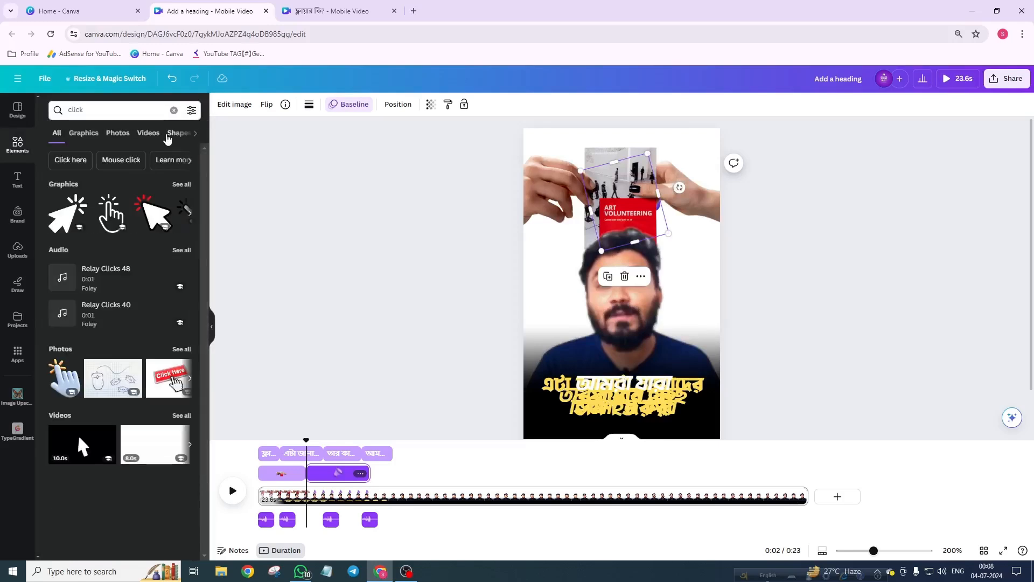
left_click(195, 133)
left_click(152, 134)
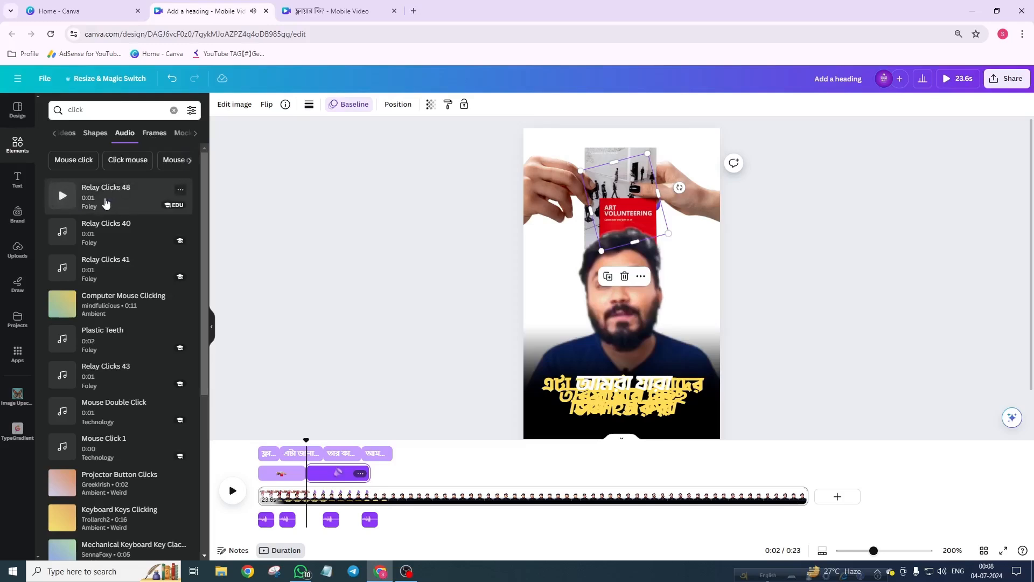
left_click(106, 202)
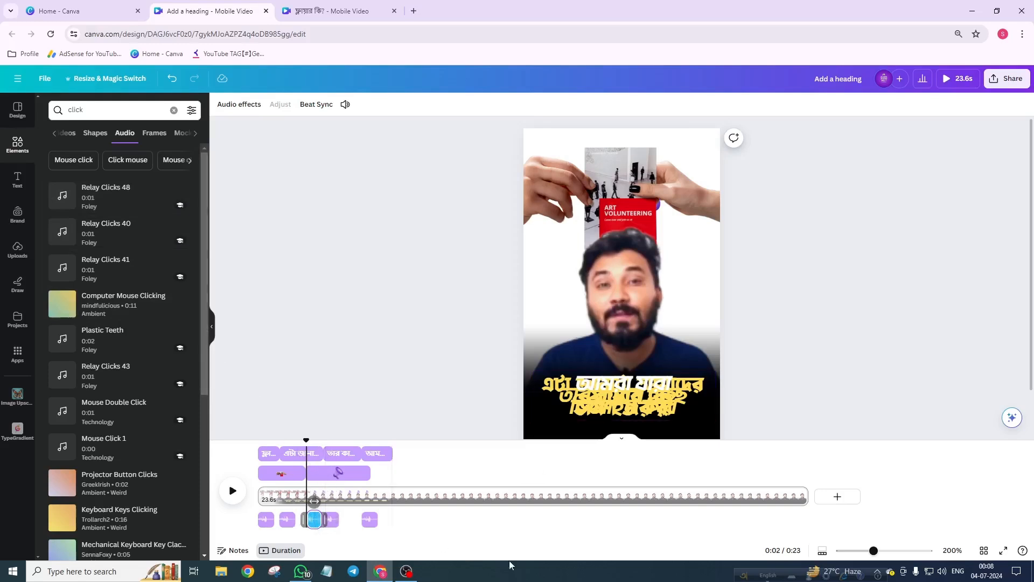
Step: Move the click sound clip earlier on the timeline and preview it
left_click_drag(874, 550, 974, 555)
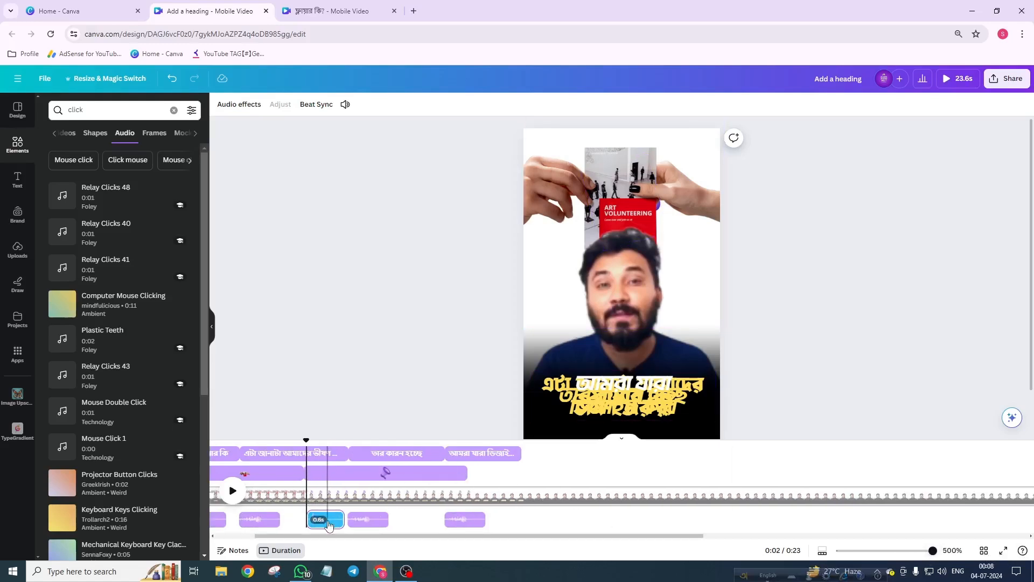
left_click_drag(328, 524, 280, 537)
left_click(261, 442)
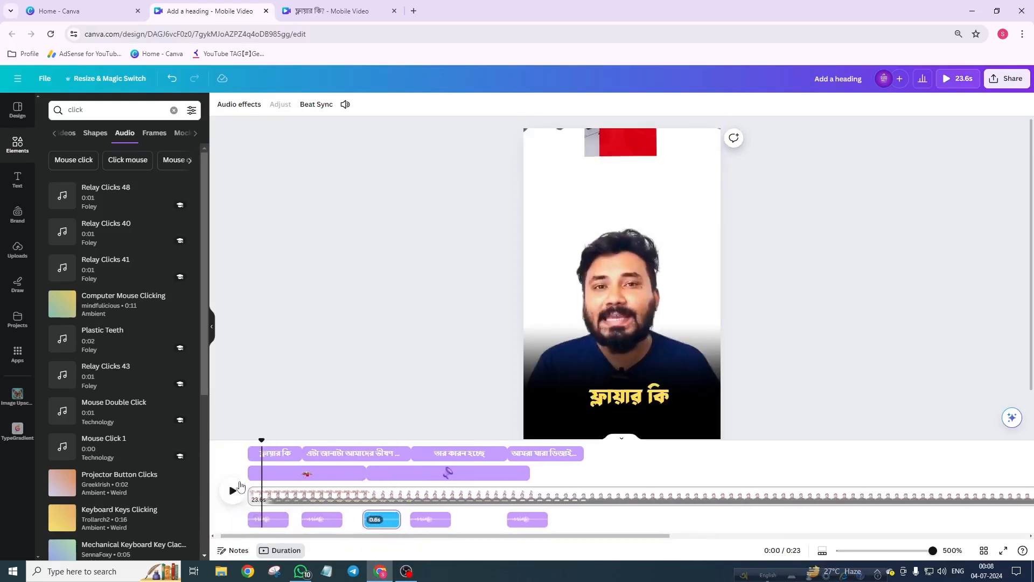
left_click(232, 491)
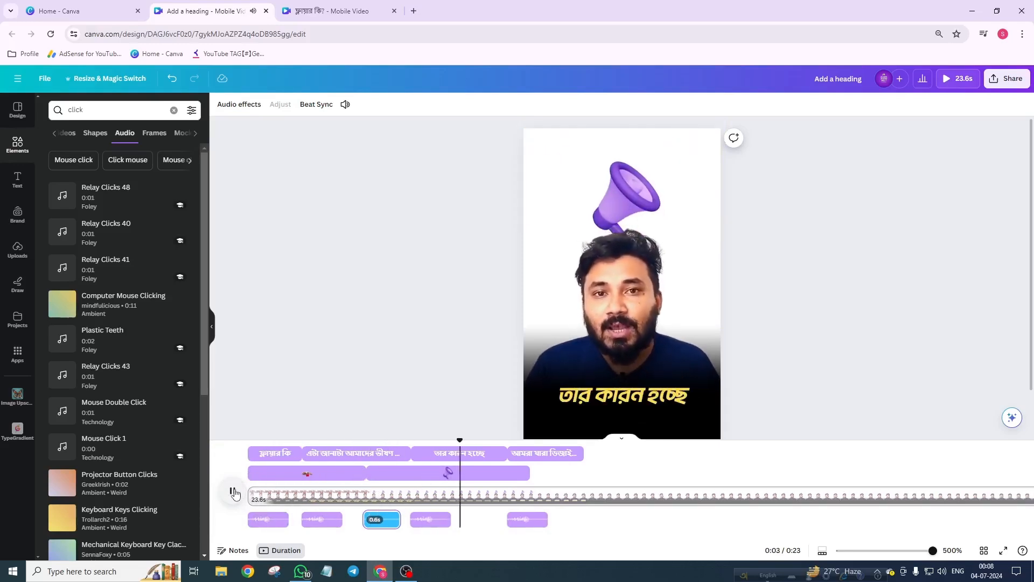
left_click(233, 492)
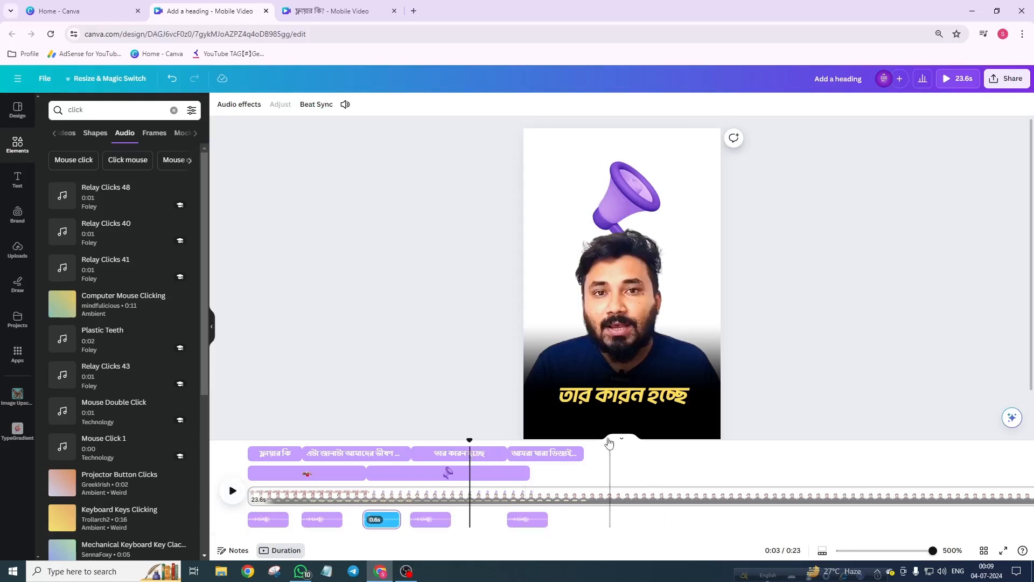
Step: Add the uploaded track 'The Center Isn't Holding' as background music starting at the beginning of the video
left_click(580, 454)
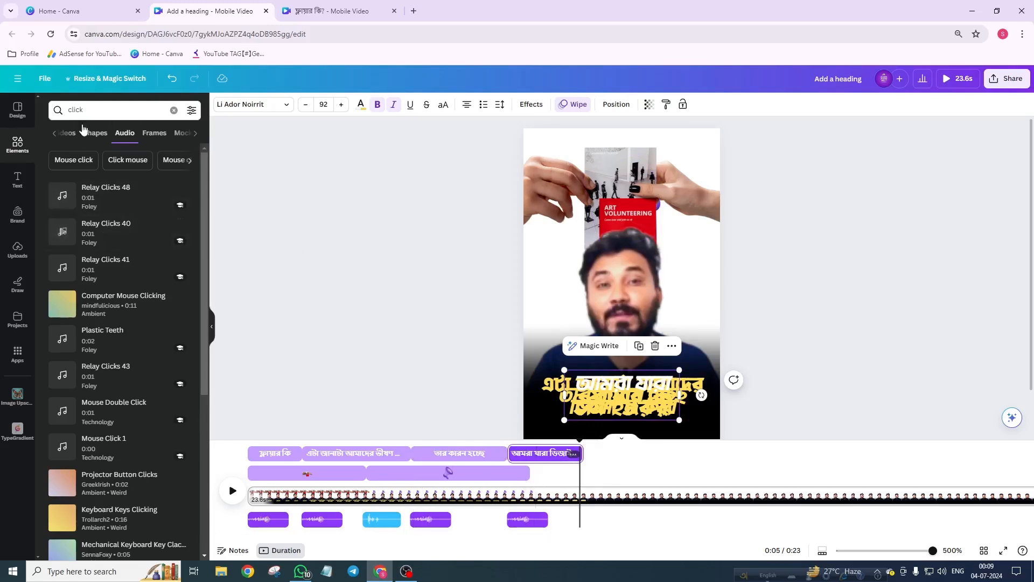
double_click(70, 111)
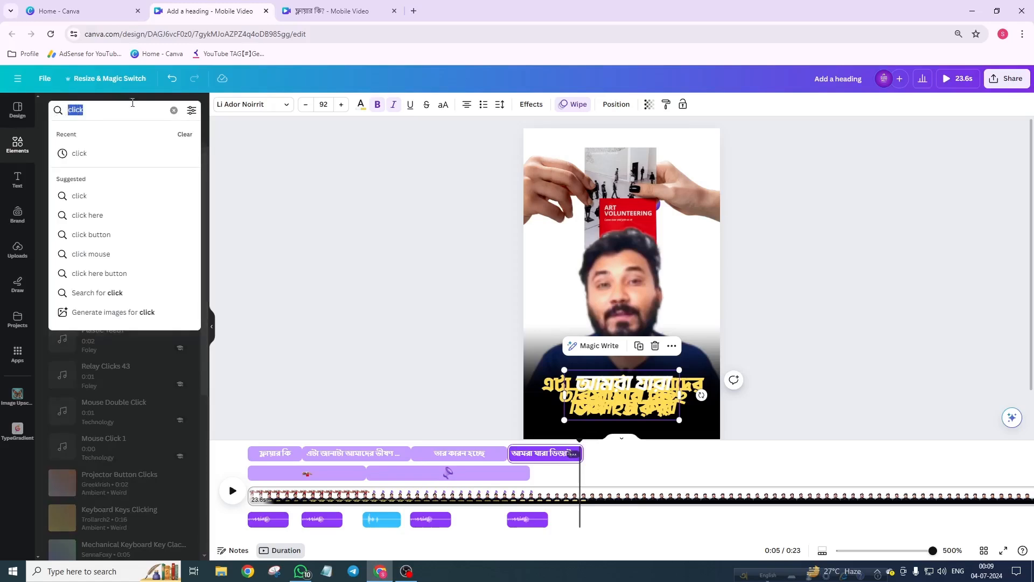
left_click(173, 110)
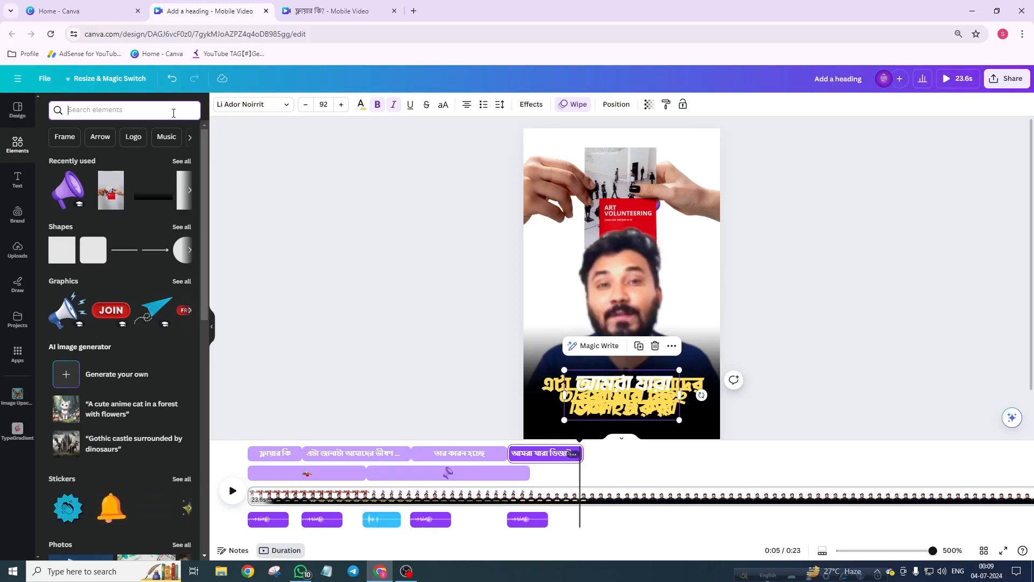
left_click(17, 249)
left_click(174, 158)
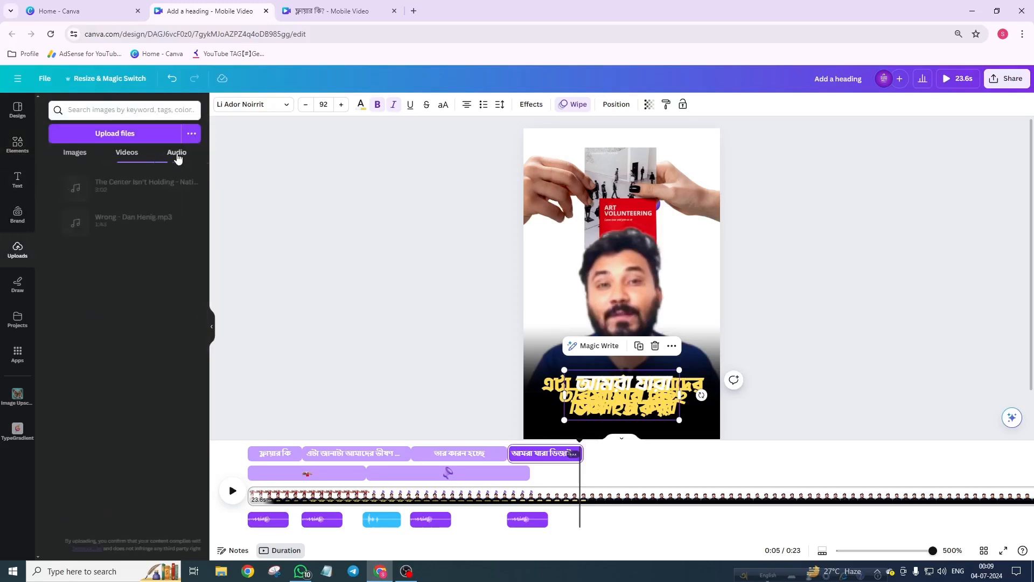
left_click(133, 191)
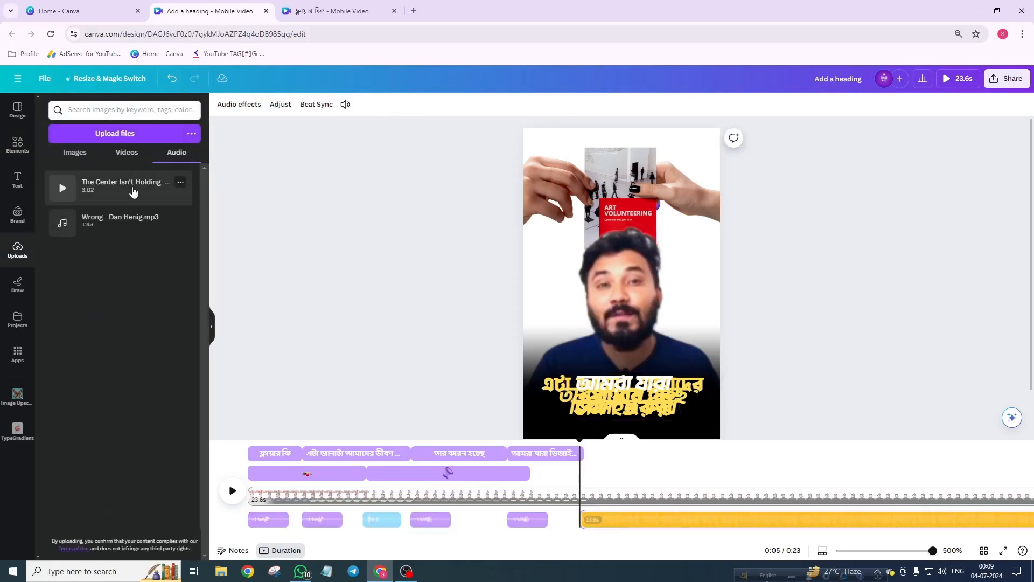
left_click_drag(652, 530, 234, 543)
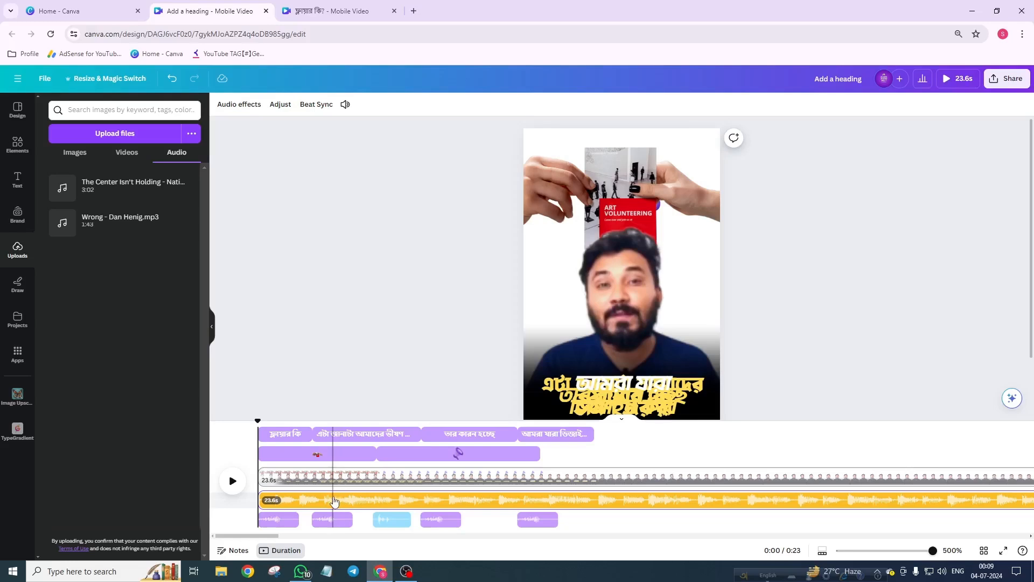
Step: Set the background music volume to 2
left_click(331, 500)
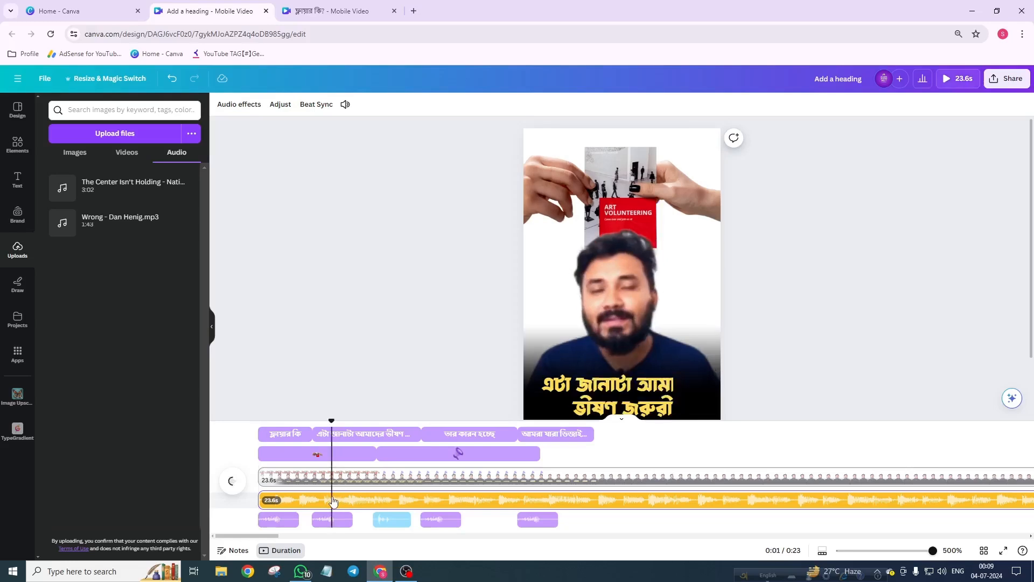
left_click(345, 103)
left_click_drag(379, 160, 348, 189)
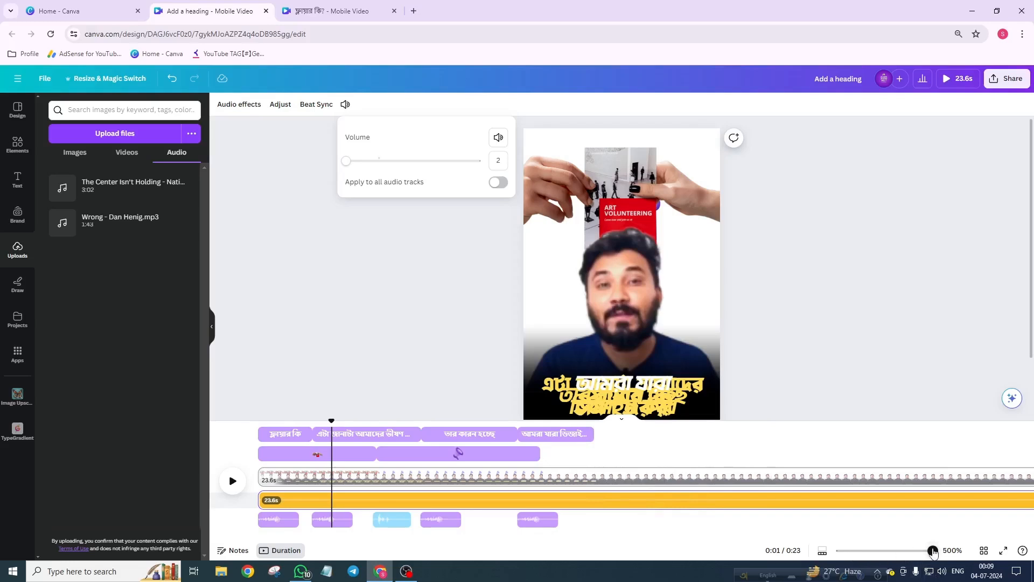
Step: Preview the video with the background music from the start
left_click(835, 551)
left_click_drag(835, 552, 866, 550)
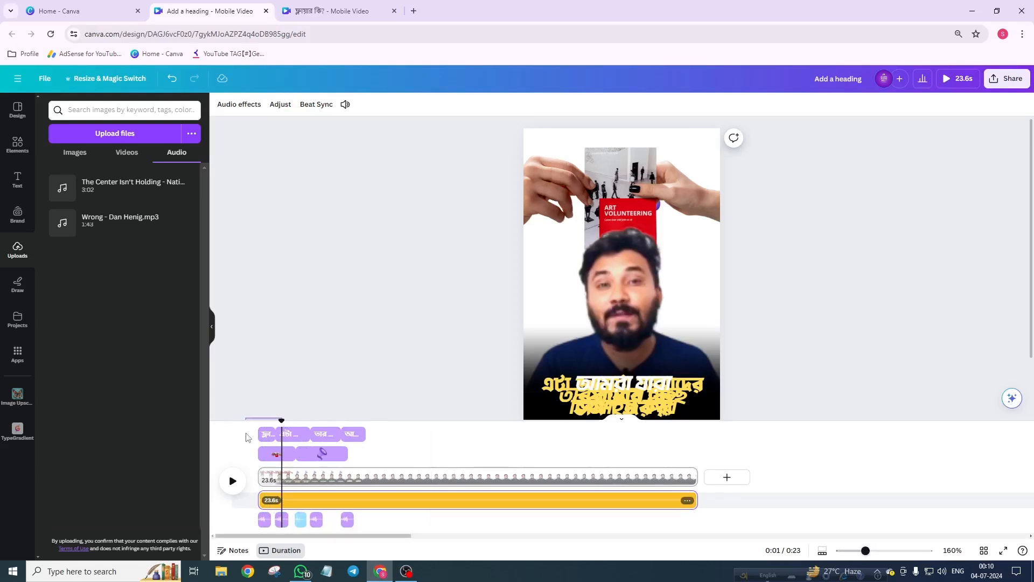
left_click_drag(246, 437, 247, 438)
left_click(259, 451)
left_click(233, 494)
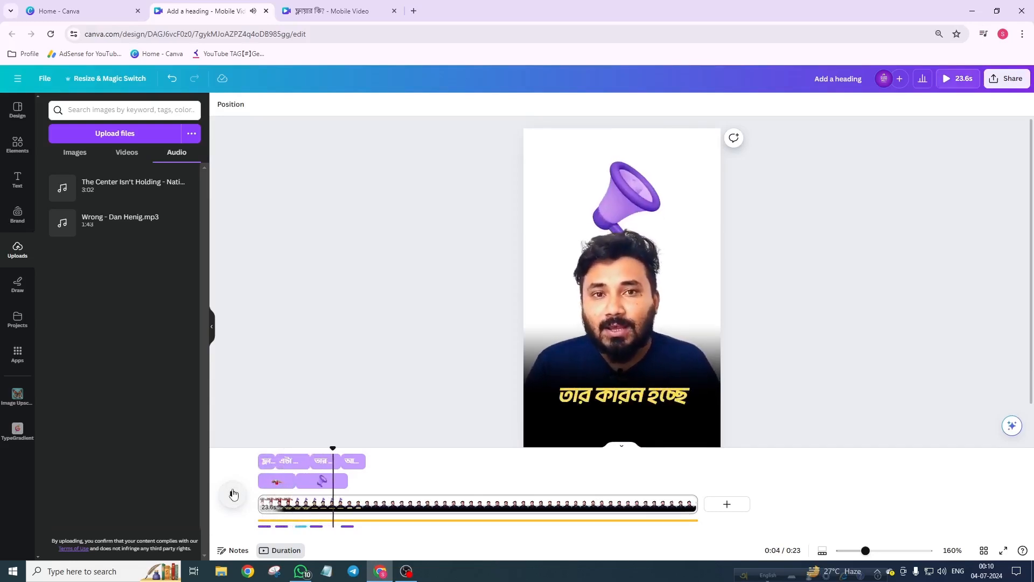
left_click(233, 494)
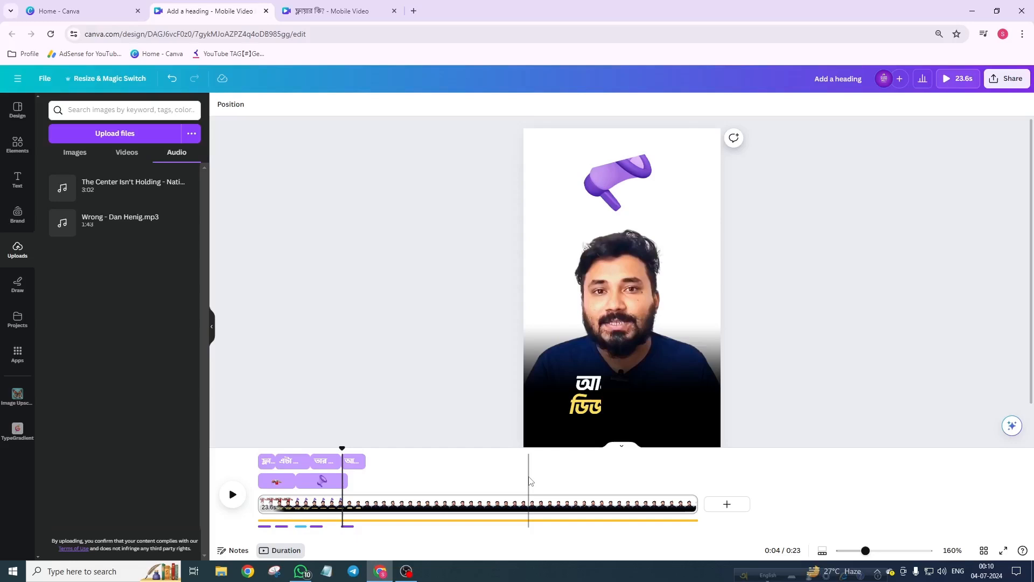
left_click(326, 462)
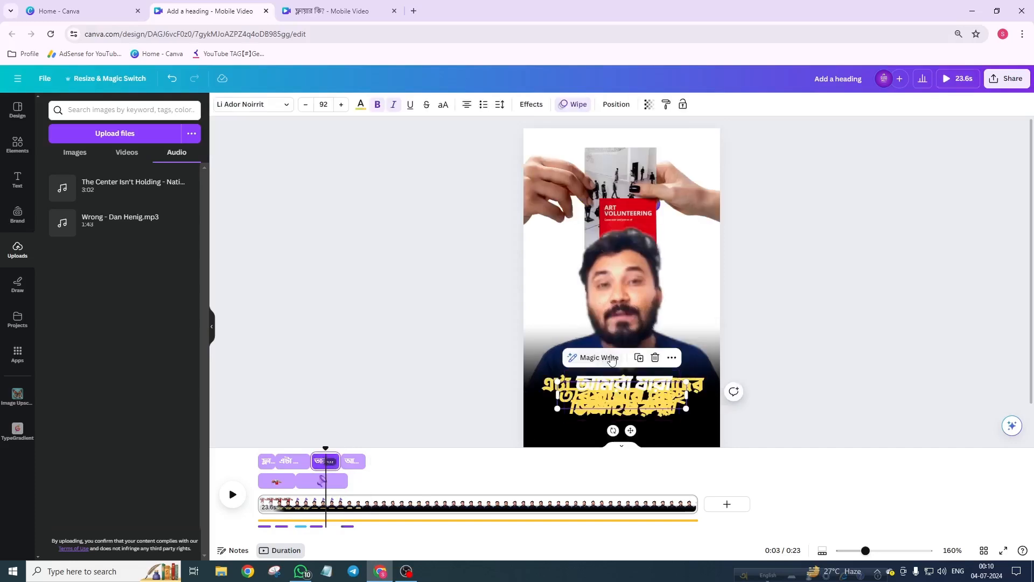
left_click(263, 457)
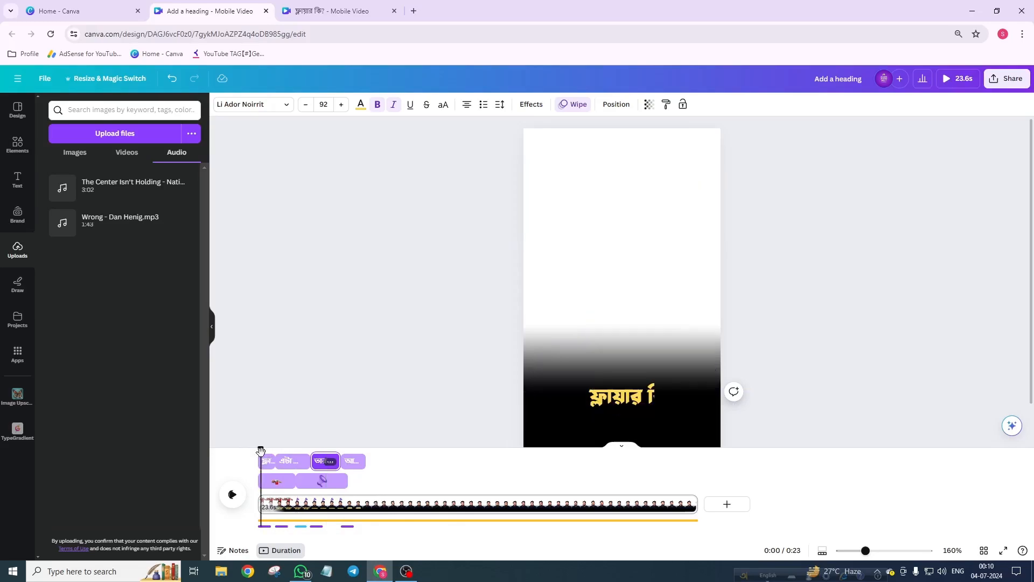
Step: Play the video in full-screen preview
left_click(1002, 550)
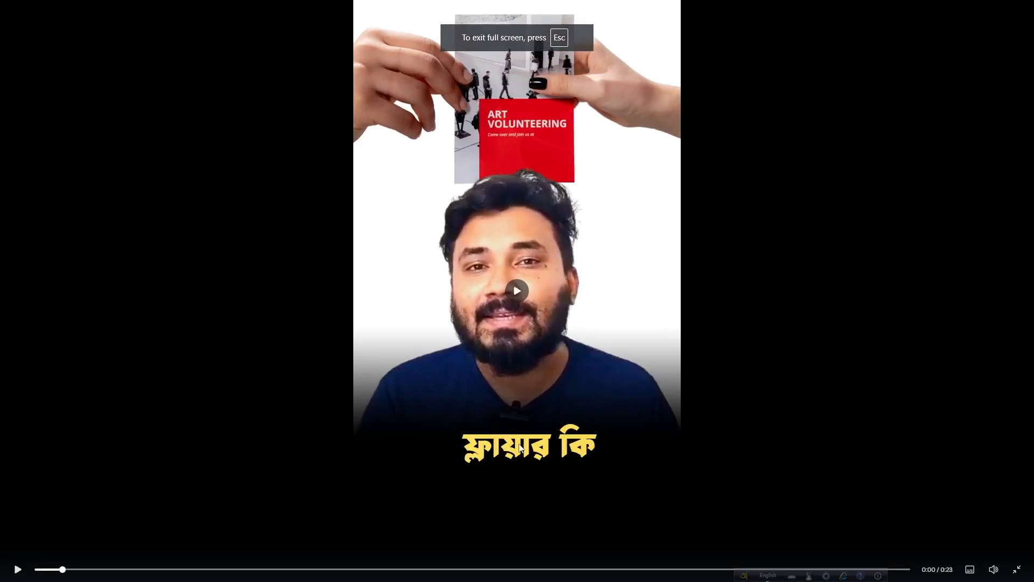
left_click(692, 123)
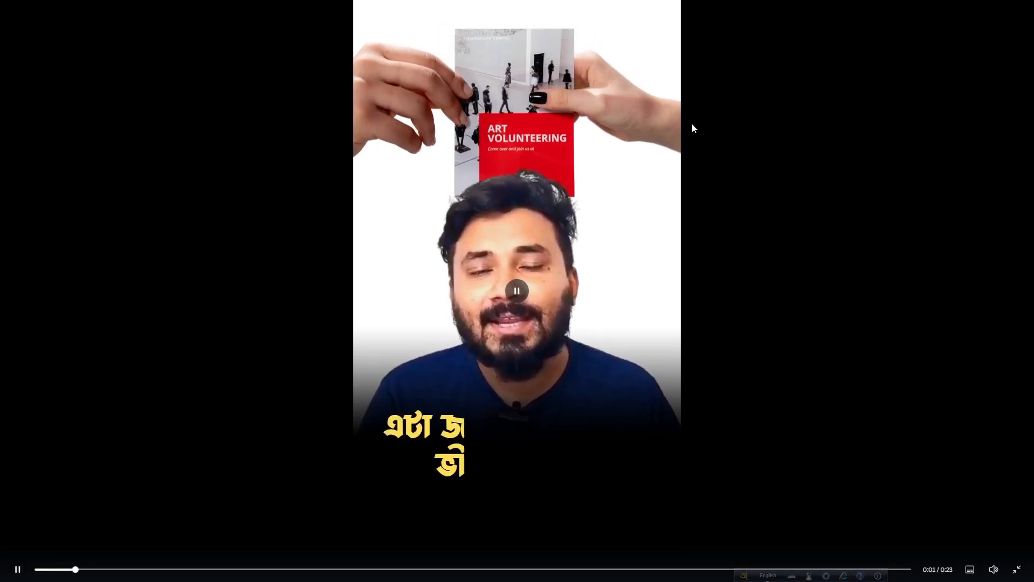
left_click(593, 123)
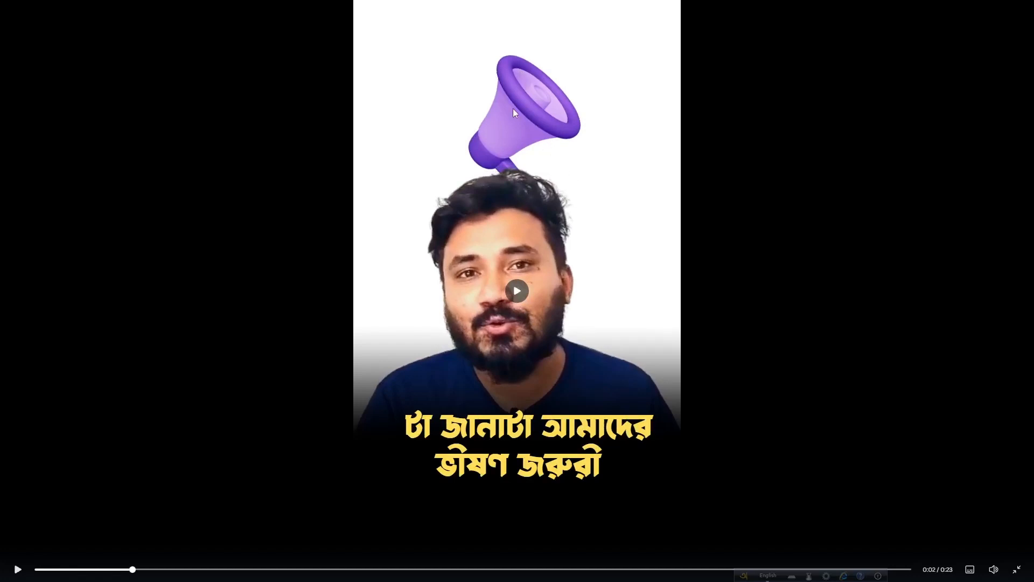
key("Escape")
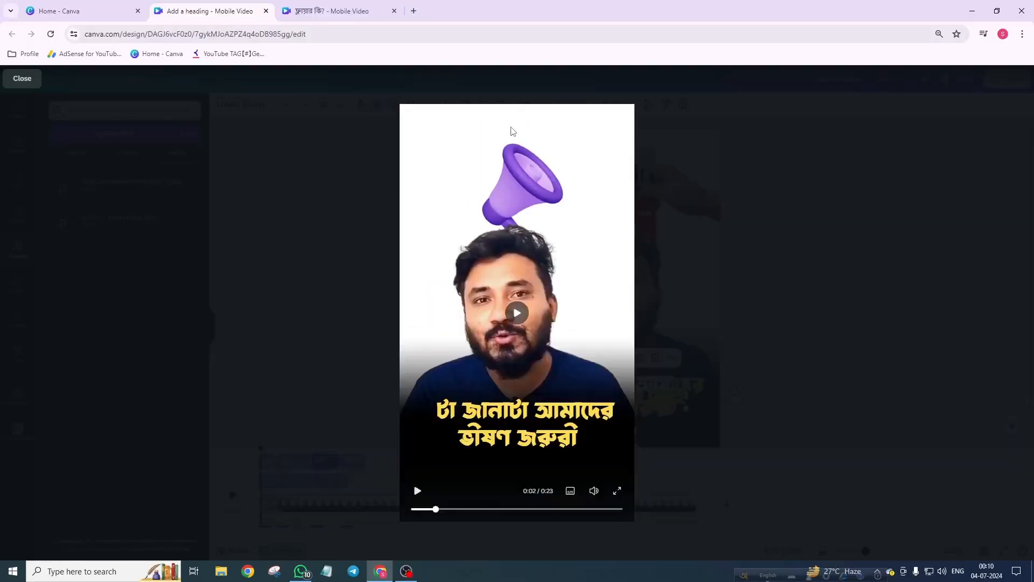
left_click(38, 83)
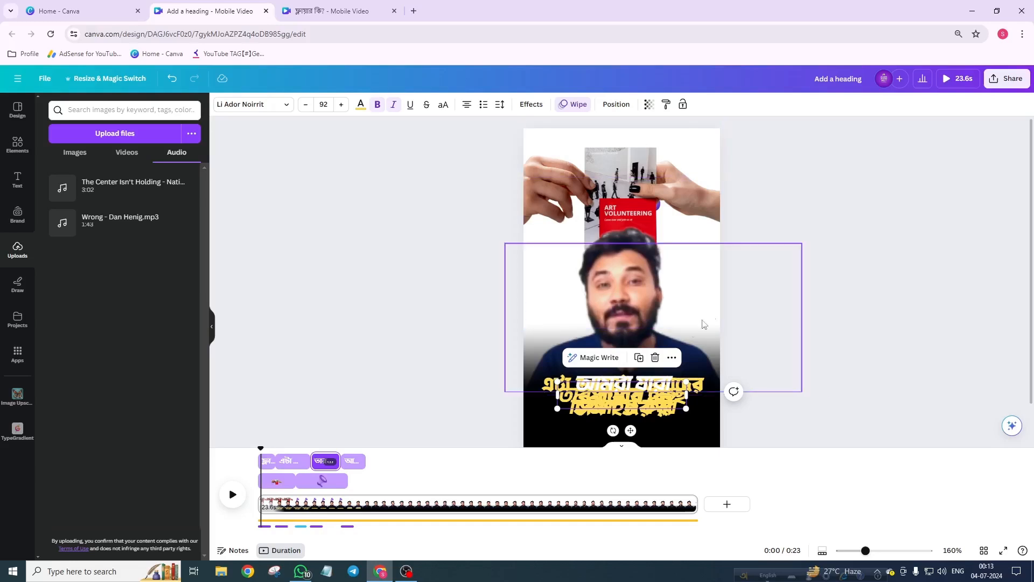
Step: Download the video as an MP4 at 1080p
left_click(1007, 81)
left_click(872, 323)
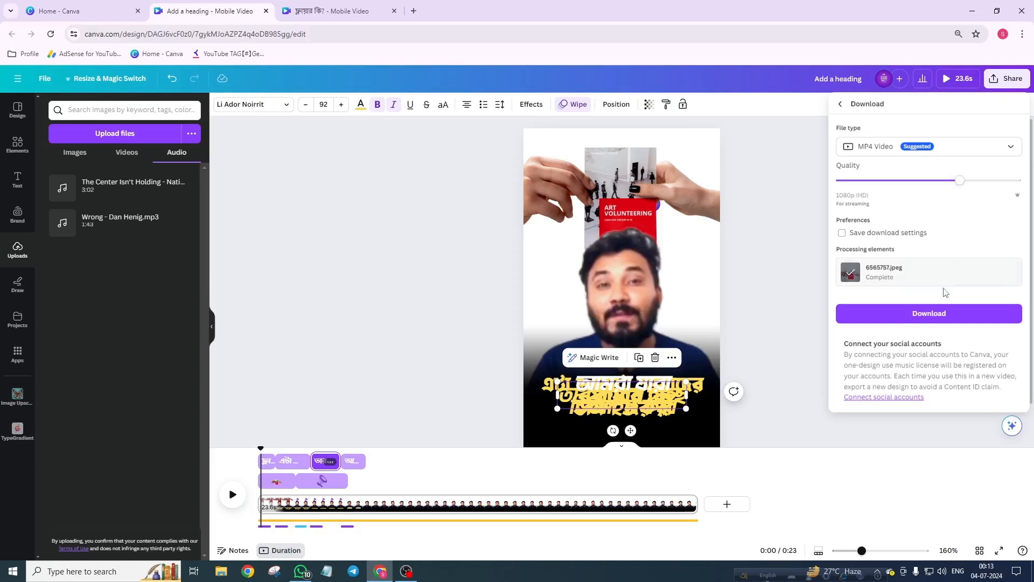
left_click(933, 315)
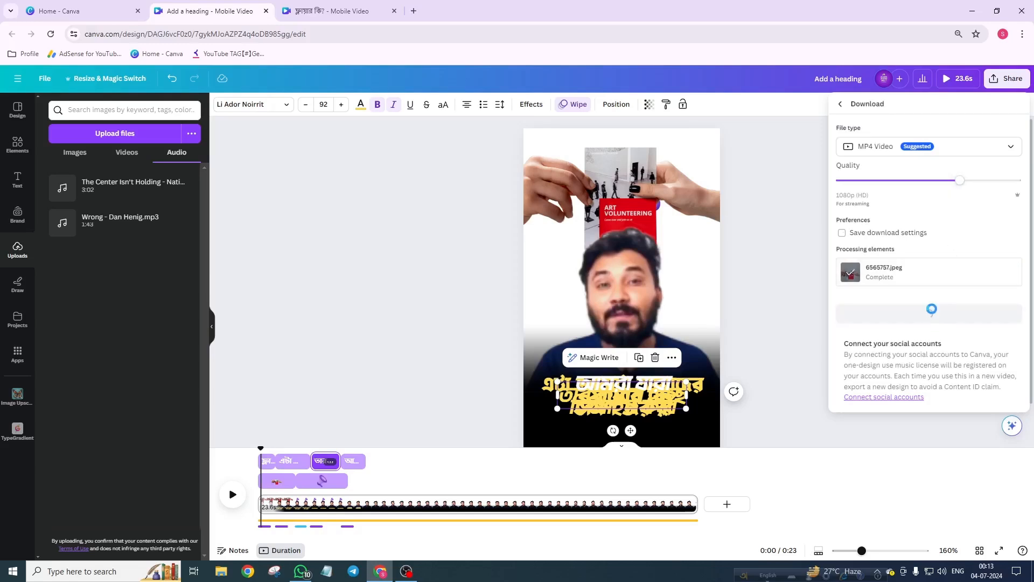